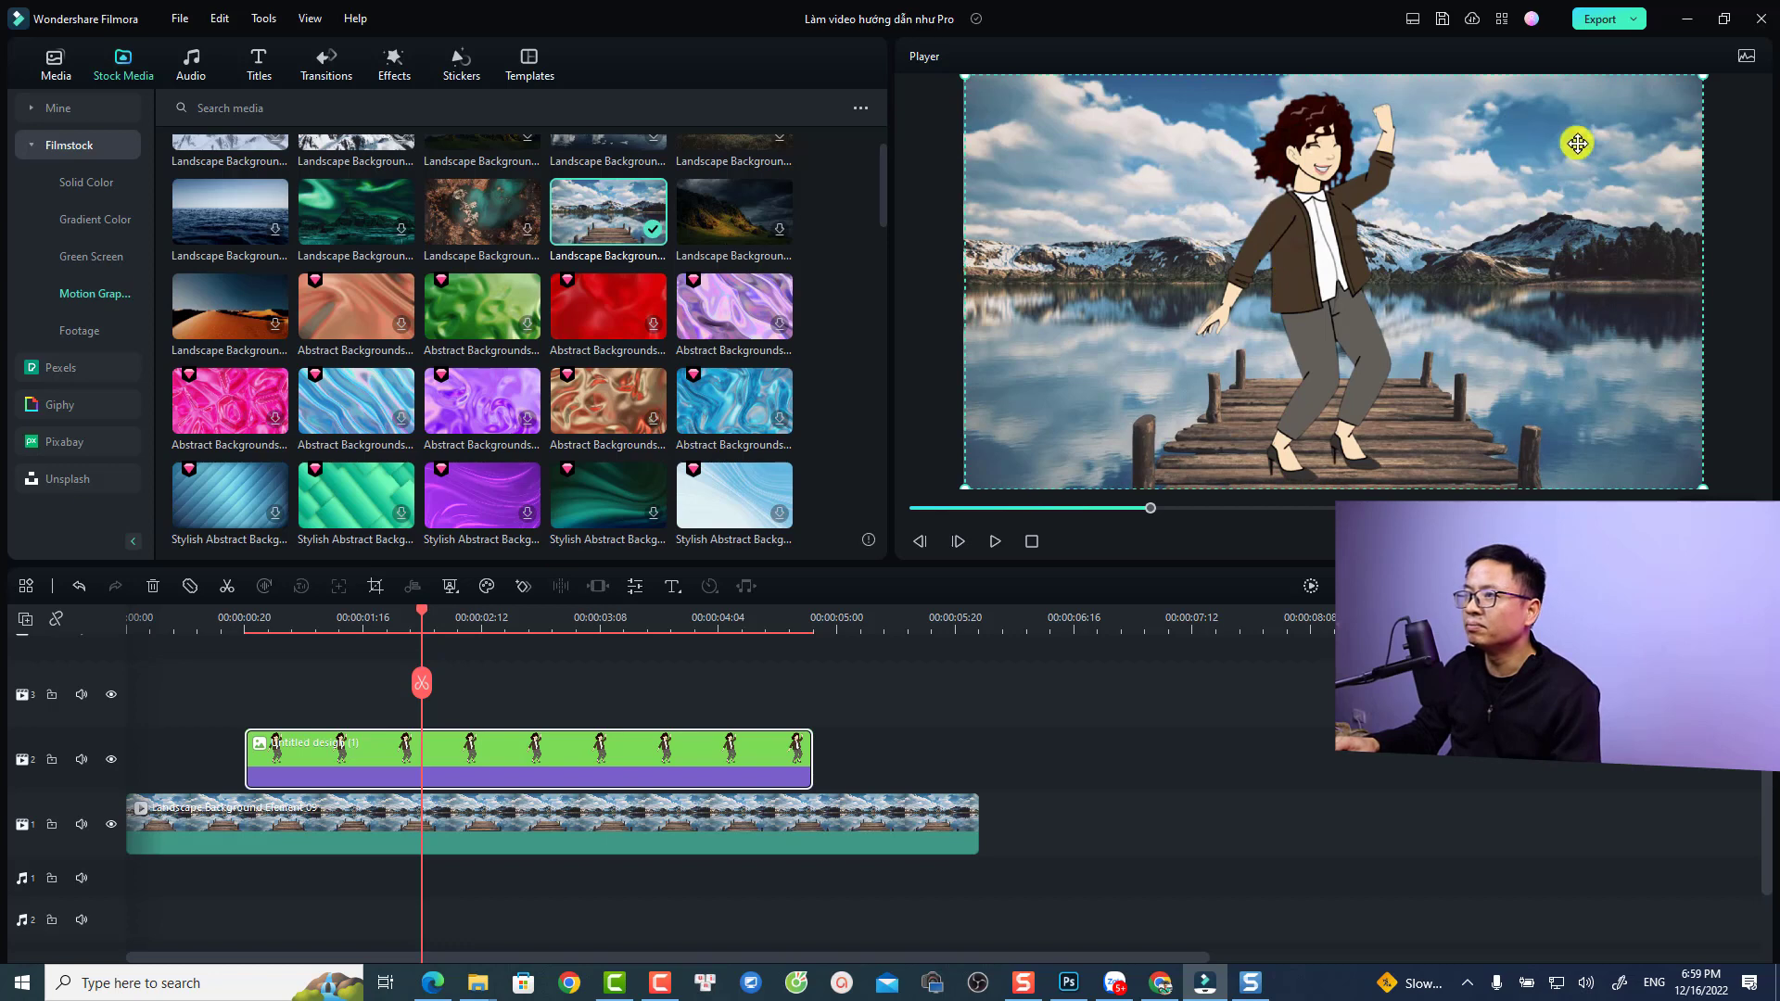
# Scale the dancing character clip down to about 77% and center it in the frame above the pier.
pyautogui.moveTo(1700, 79); pyautogui.dragTo(1534, 169)
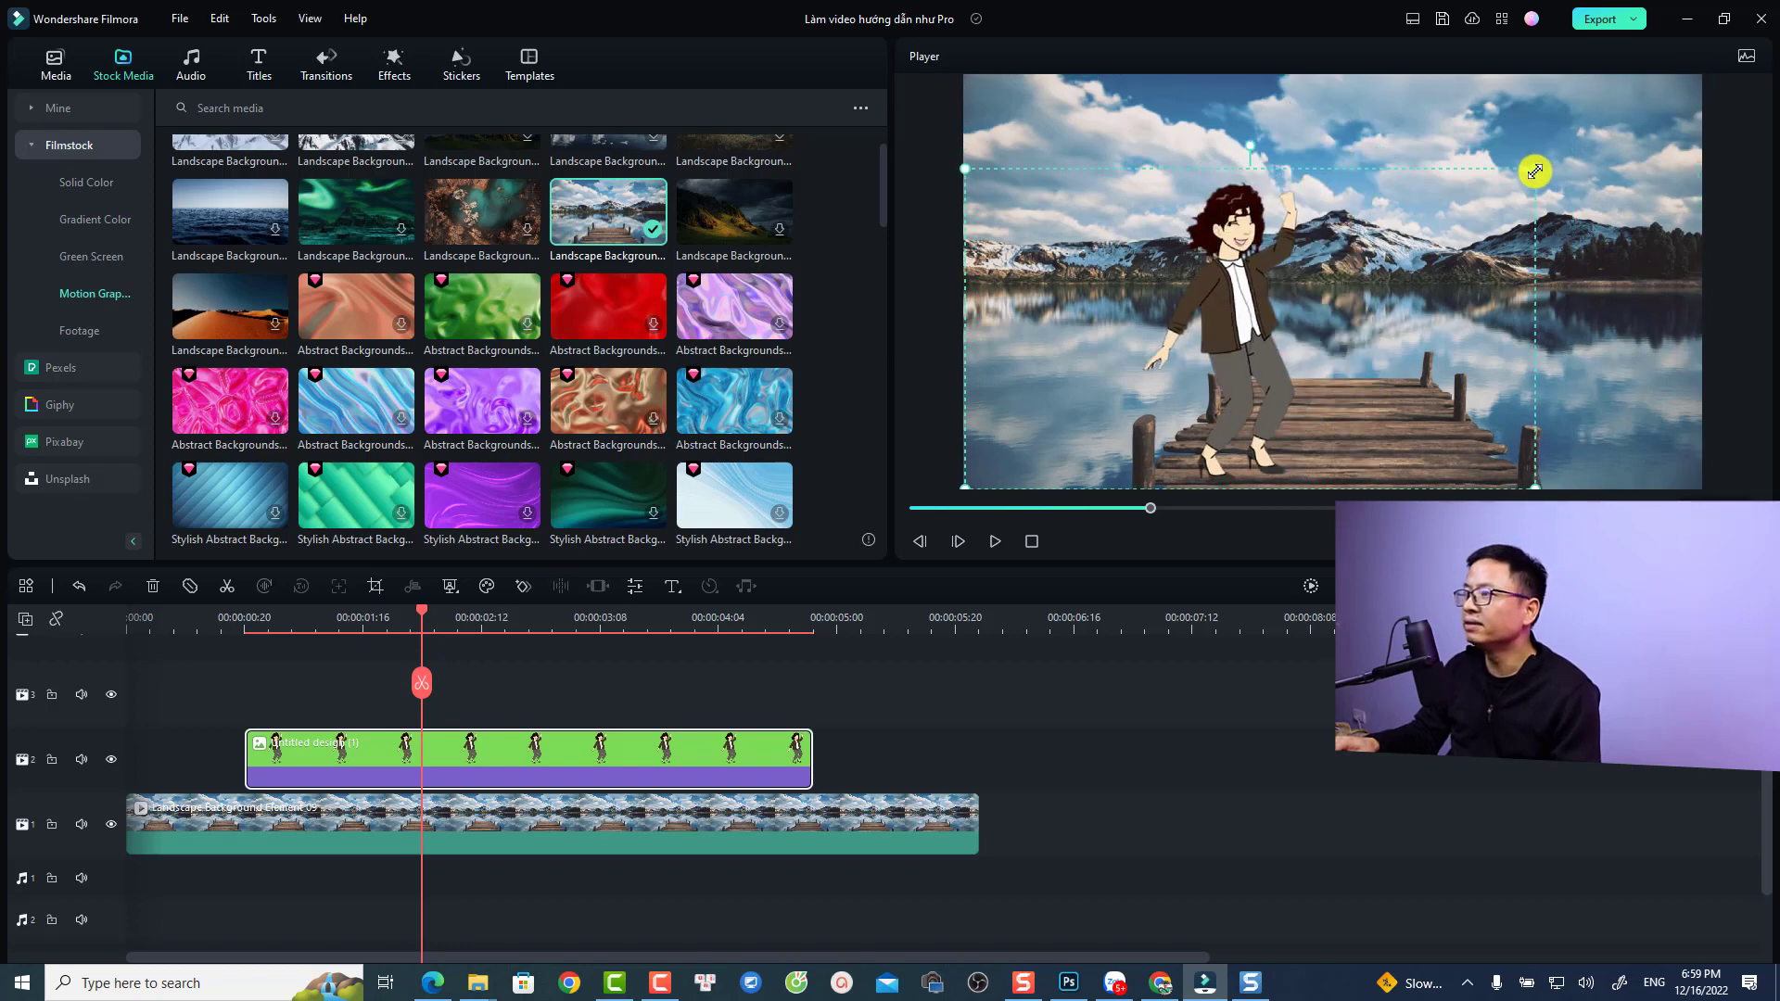
pyautogui.moveTo(1275, 317); pyautogui.dragTo(1354, 270)
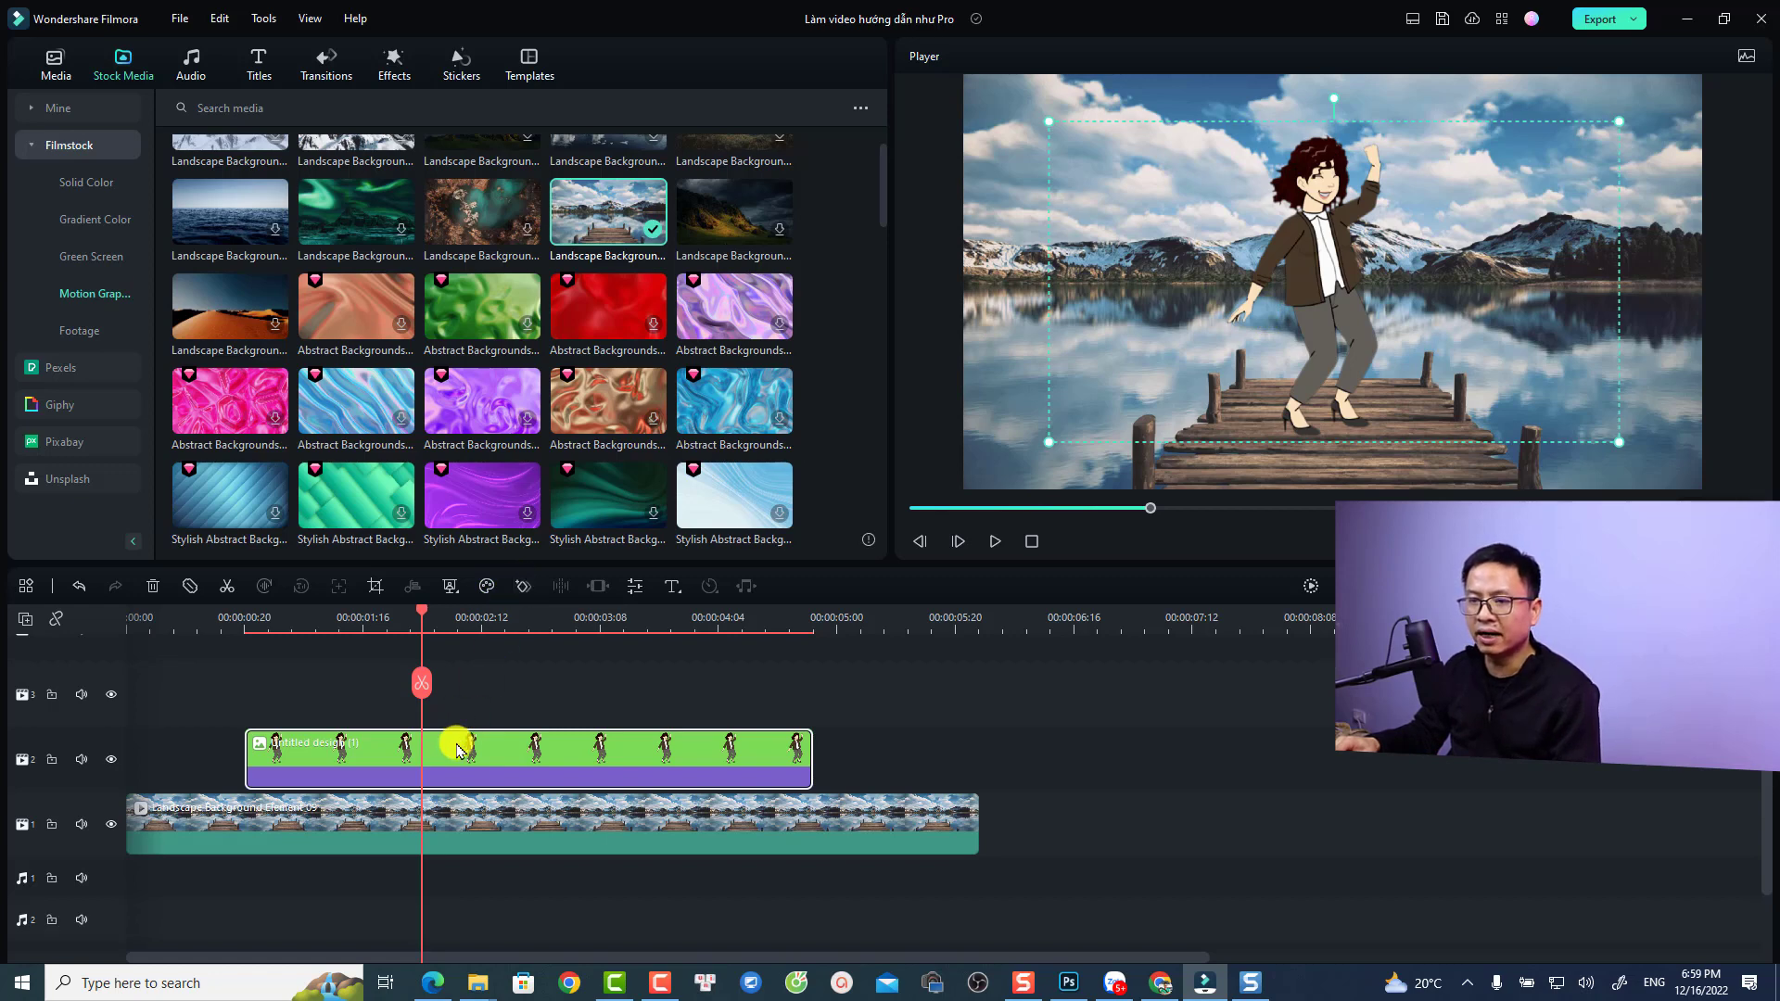
# Add a keyframe covering all Transform properties of the character clip at about 2 seconds on the timeline.
pyautogui.click(525, 588)
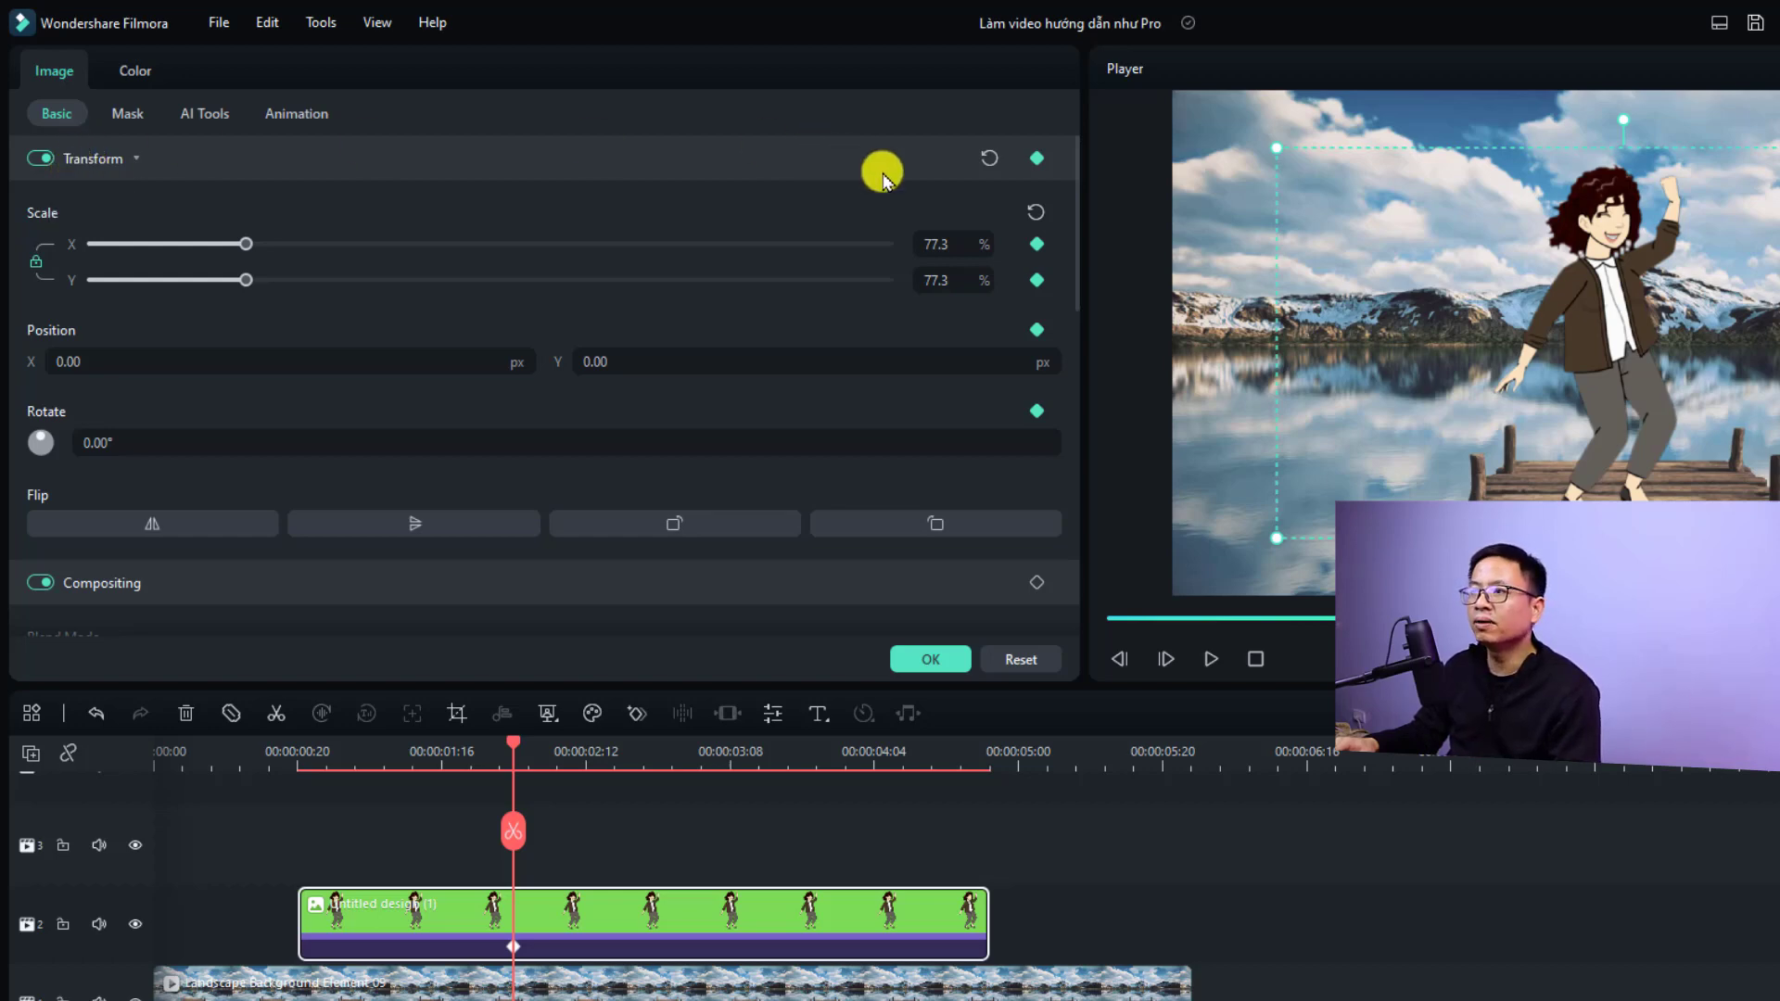
pyautogui.click(1034, 159)
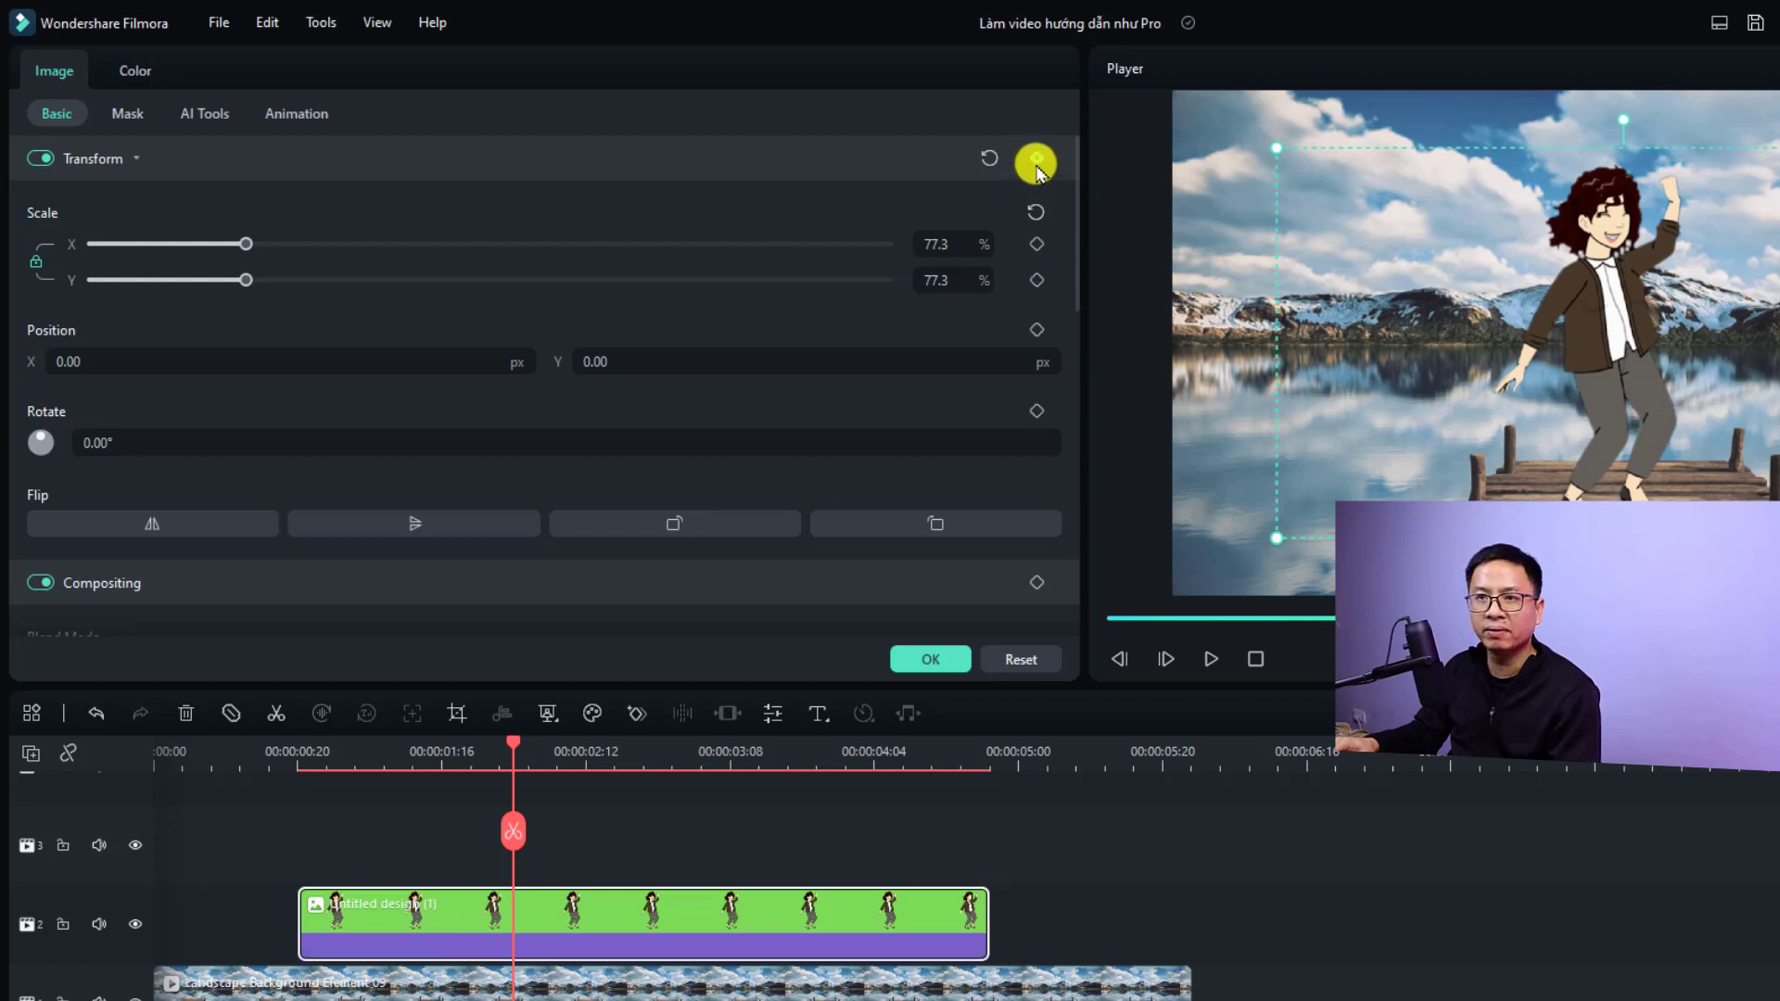
pyautogui.click(1037, 244)
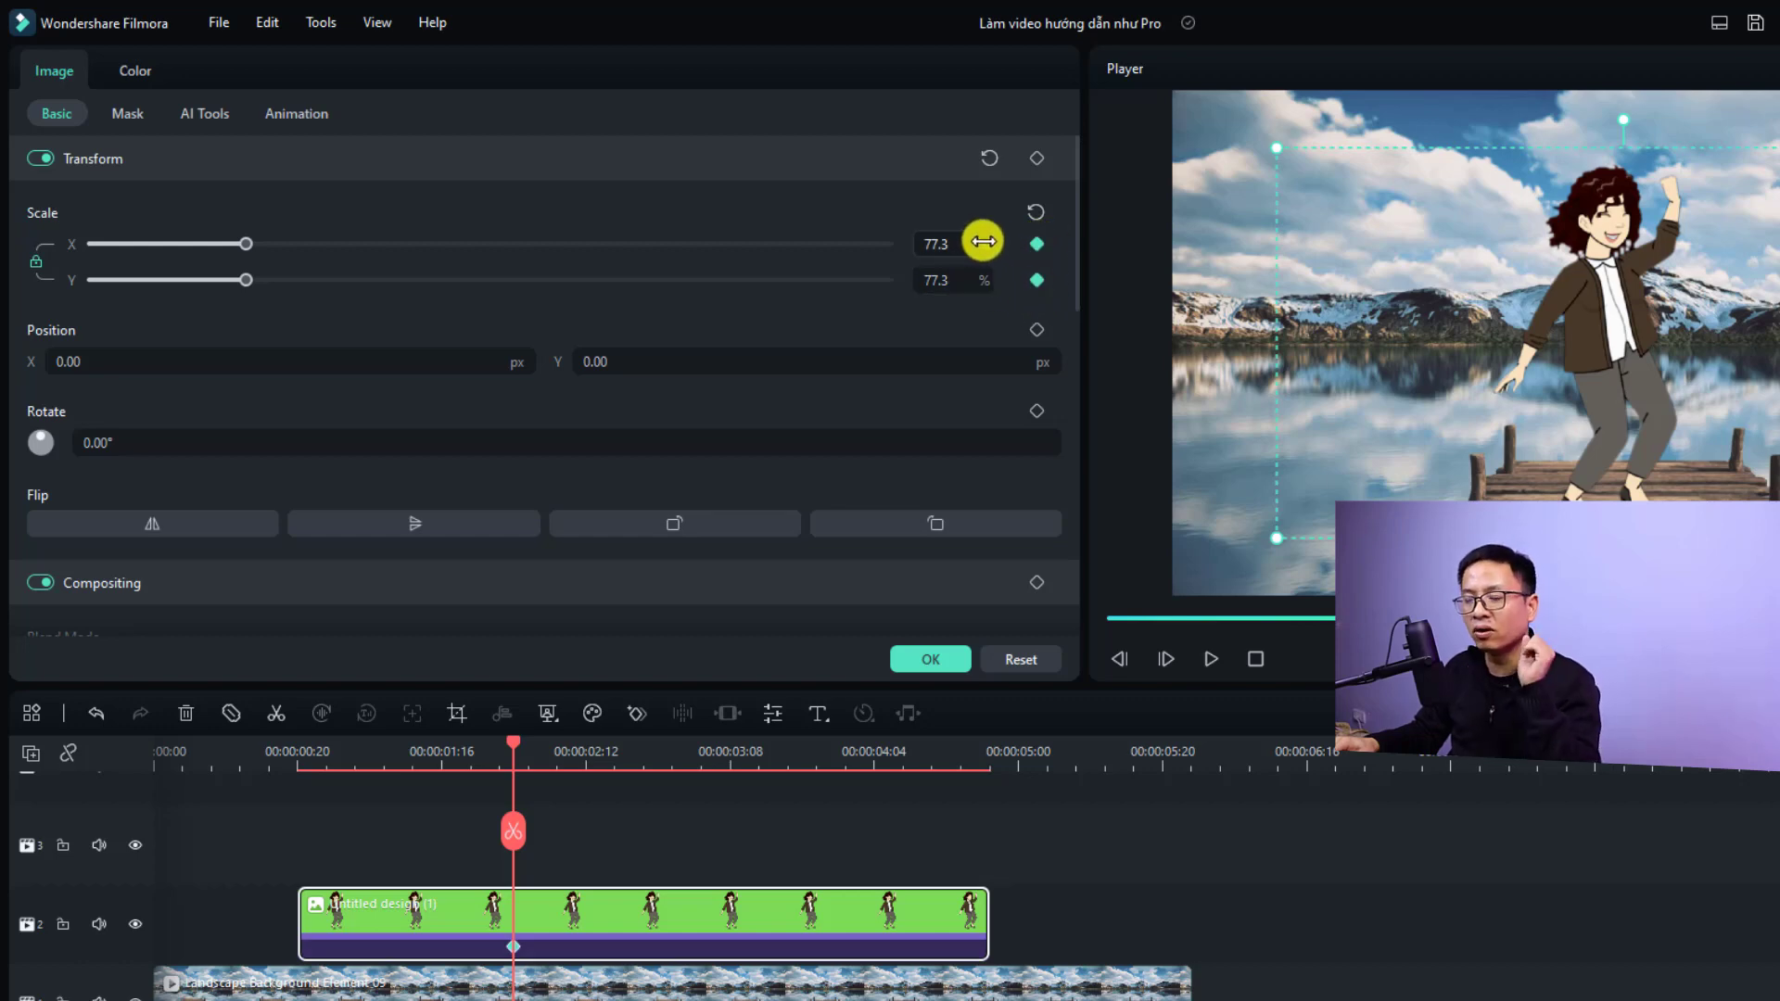
pyautogui.click(1038, 160)
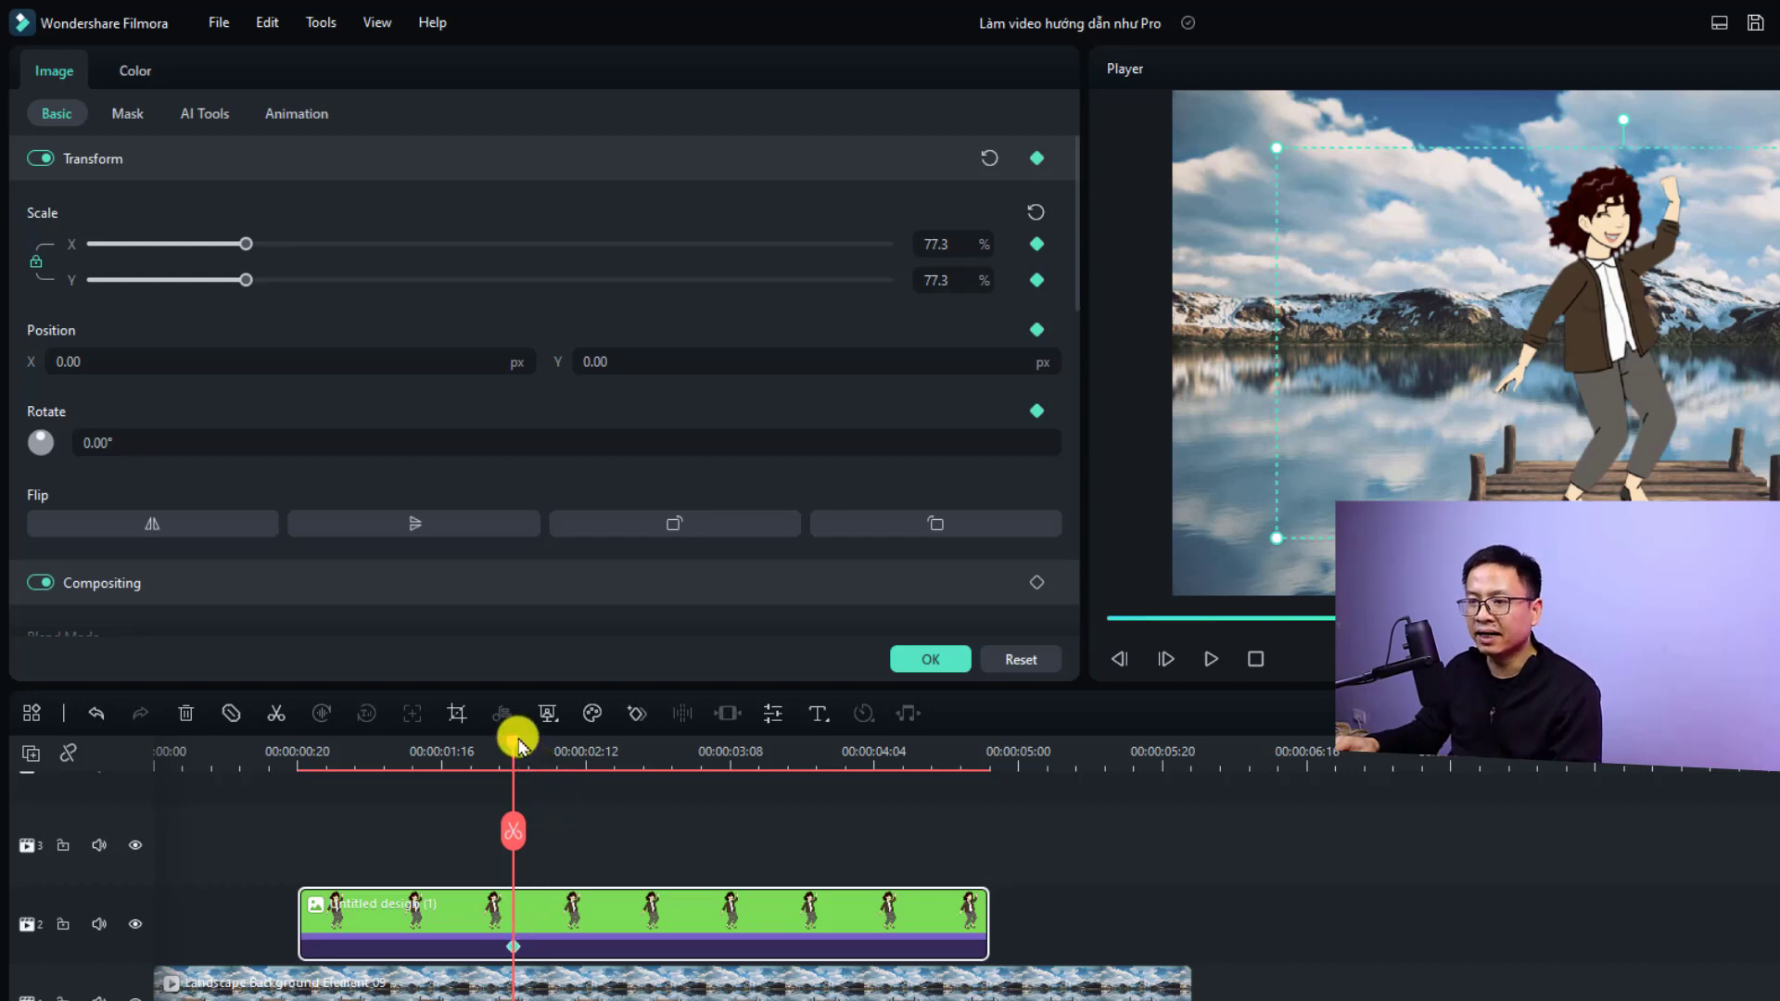
# At about 1.3 seconds, keyframe the character's position outside the frame's left edge, at X about -1143 px and Y 0.
pyautogui.moveTo(515, 753); pyautogui.dragTo(383, 755)
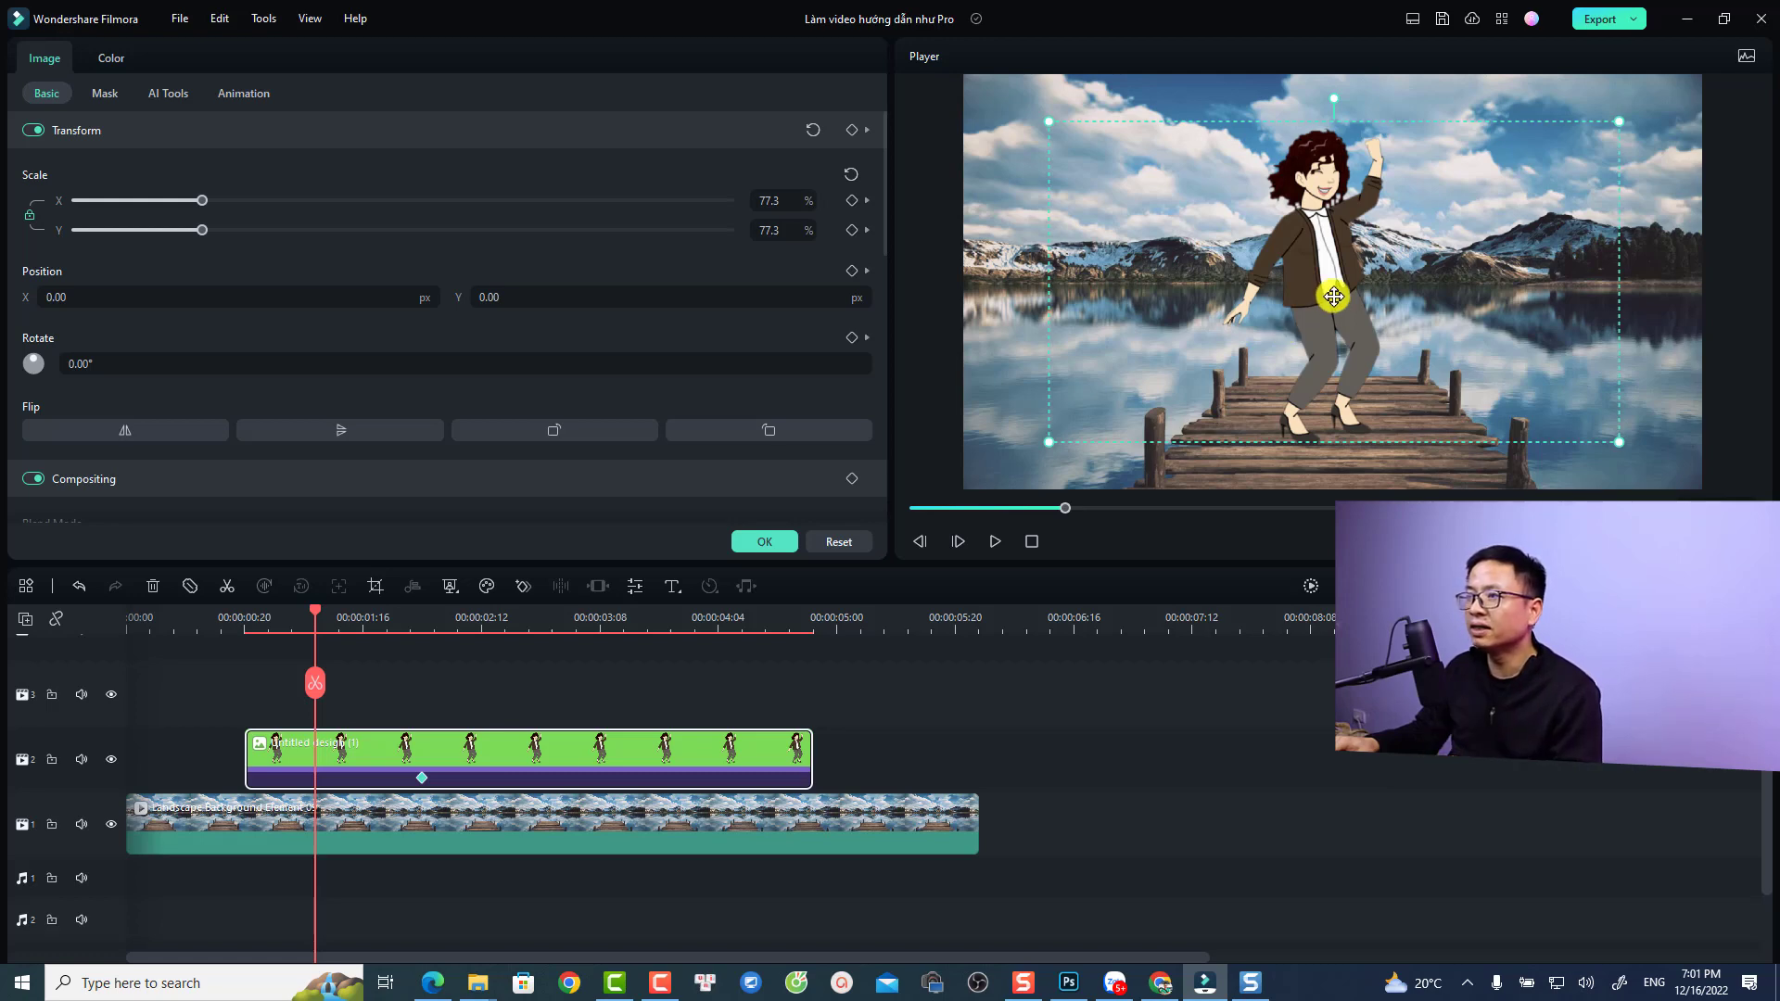
pyautogui.moveTo(1333, 296); pyautogui.dragTo(898, 286)
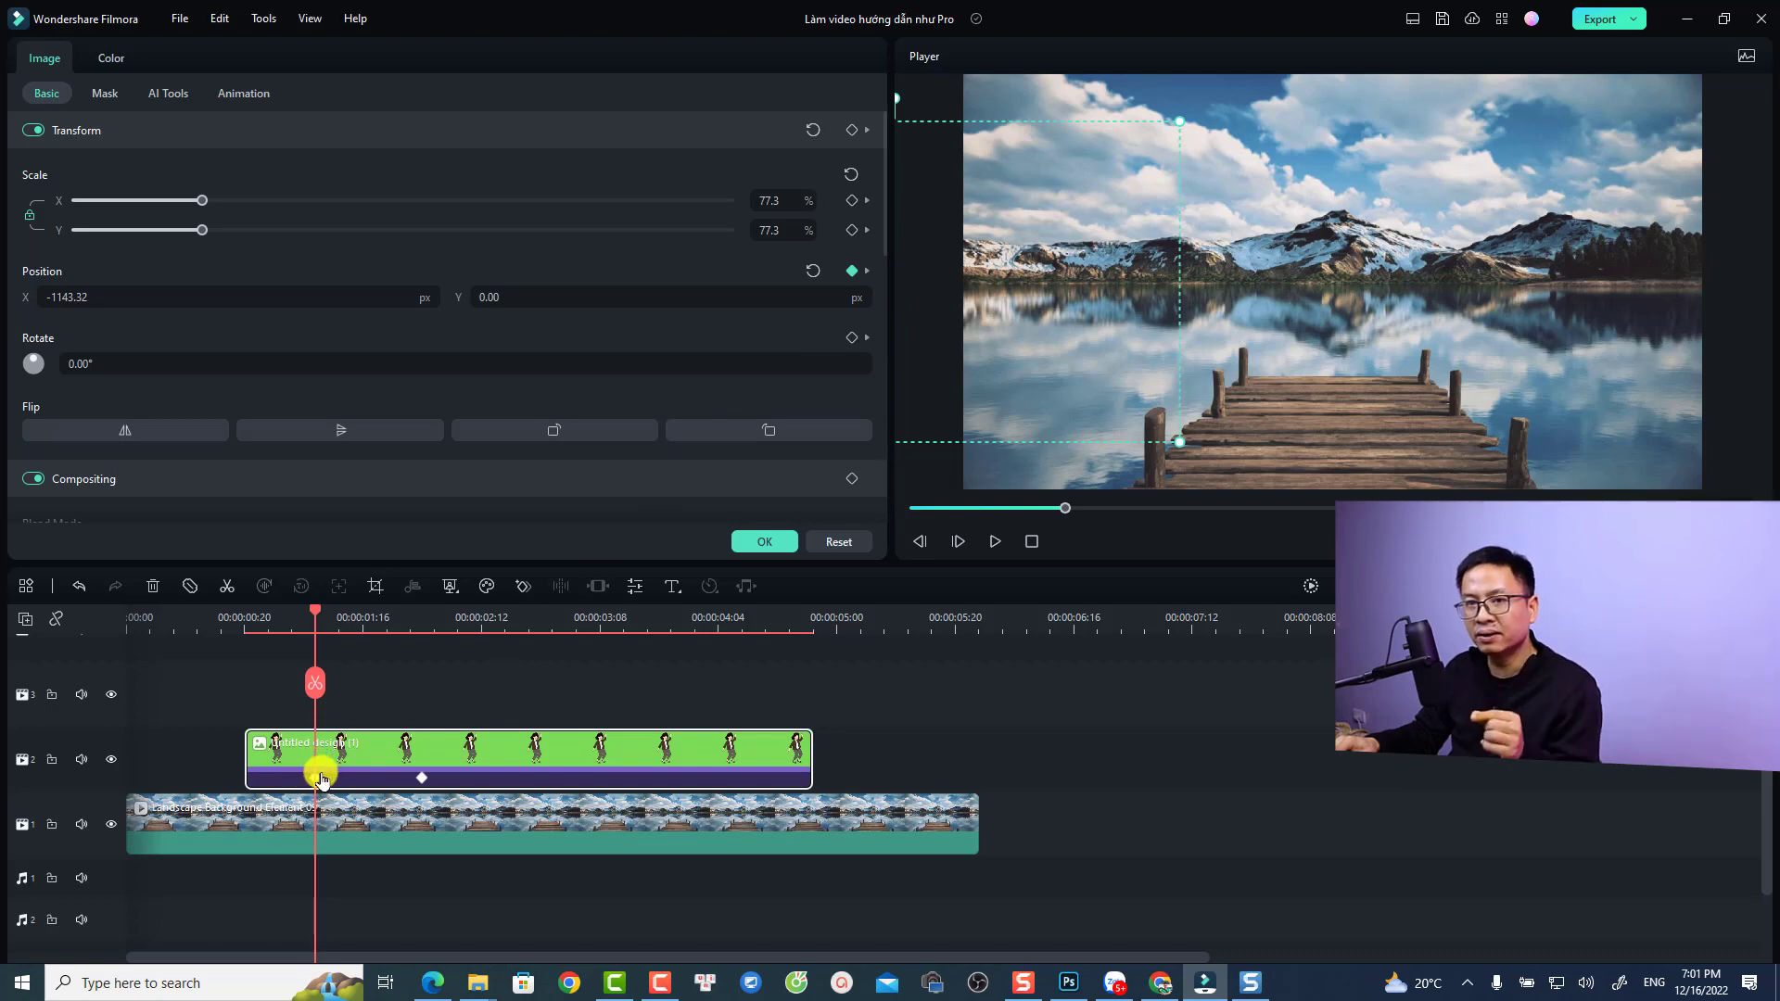
pyautogui.click(422, 624)
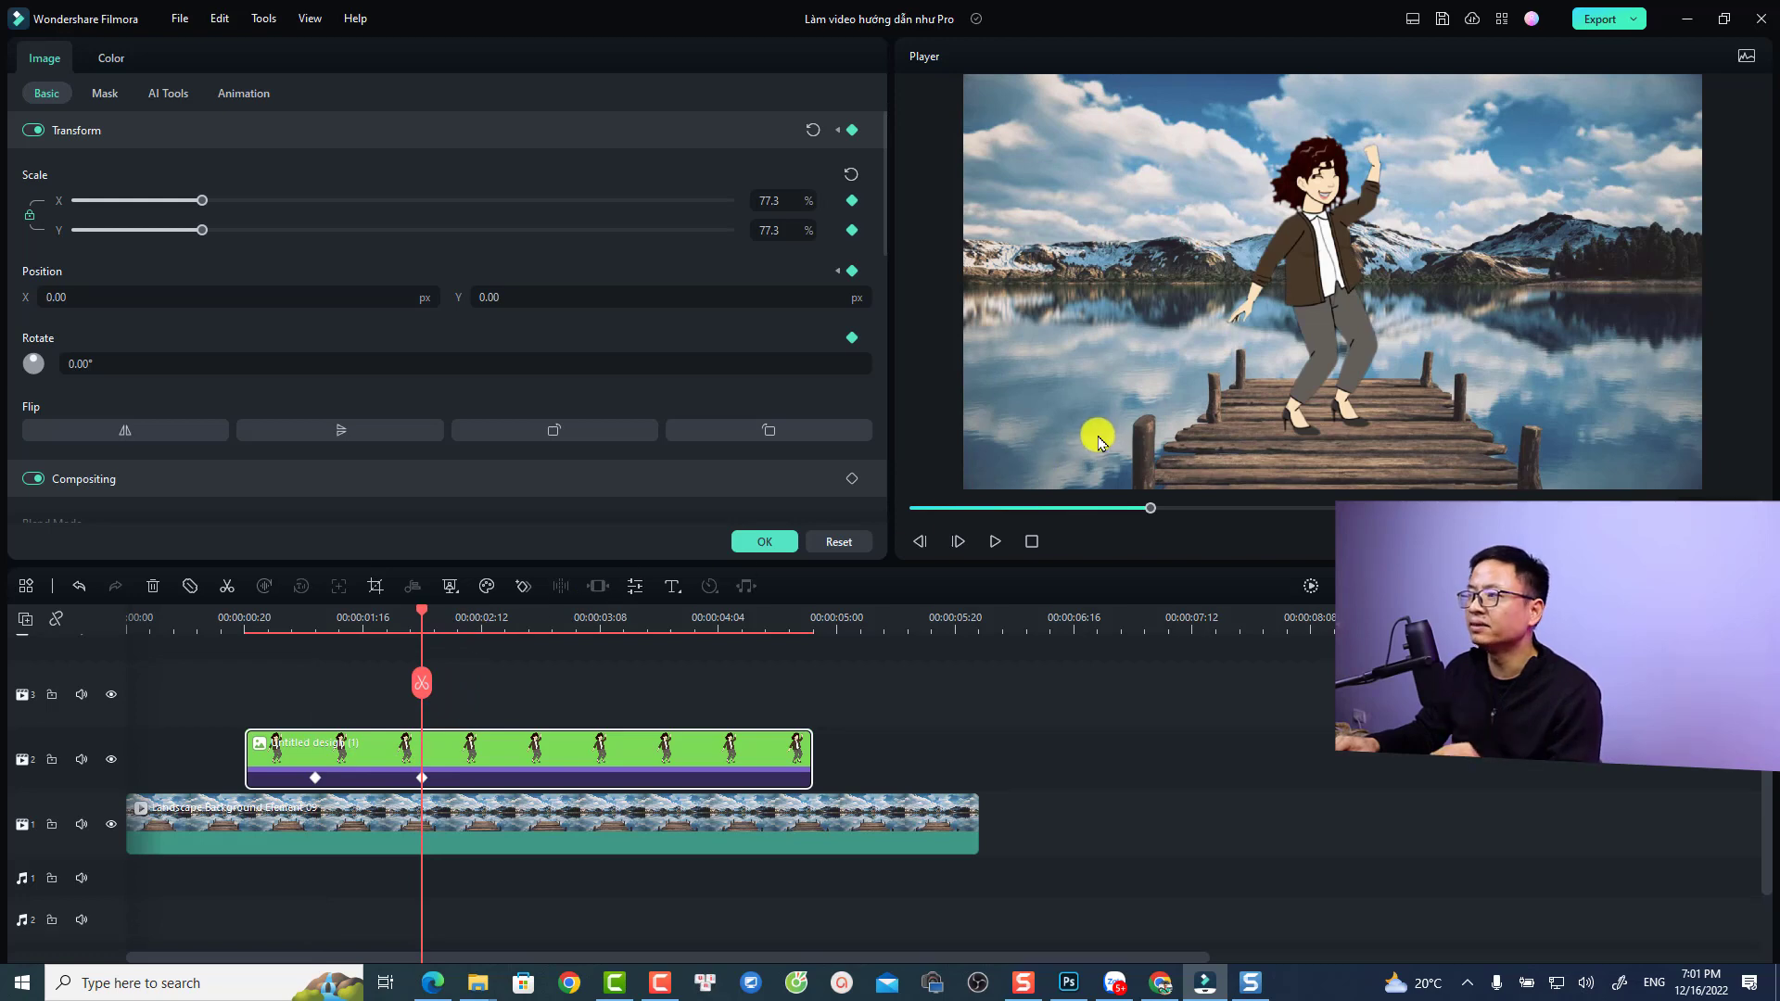
# Play back the character's slide-in from just before the clip starts.
pyautogui.click(238, 621)
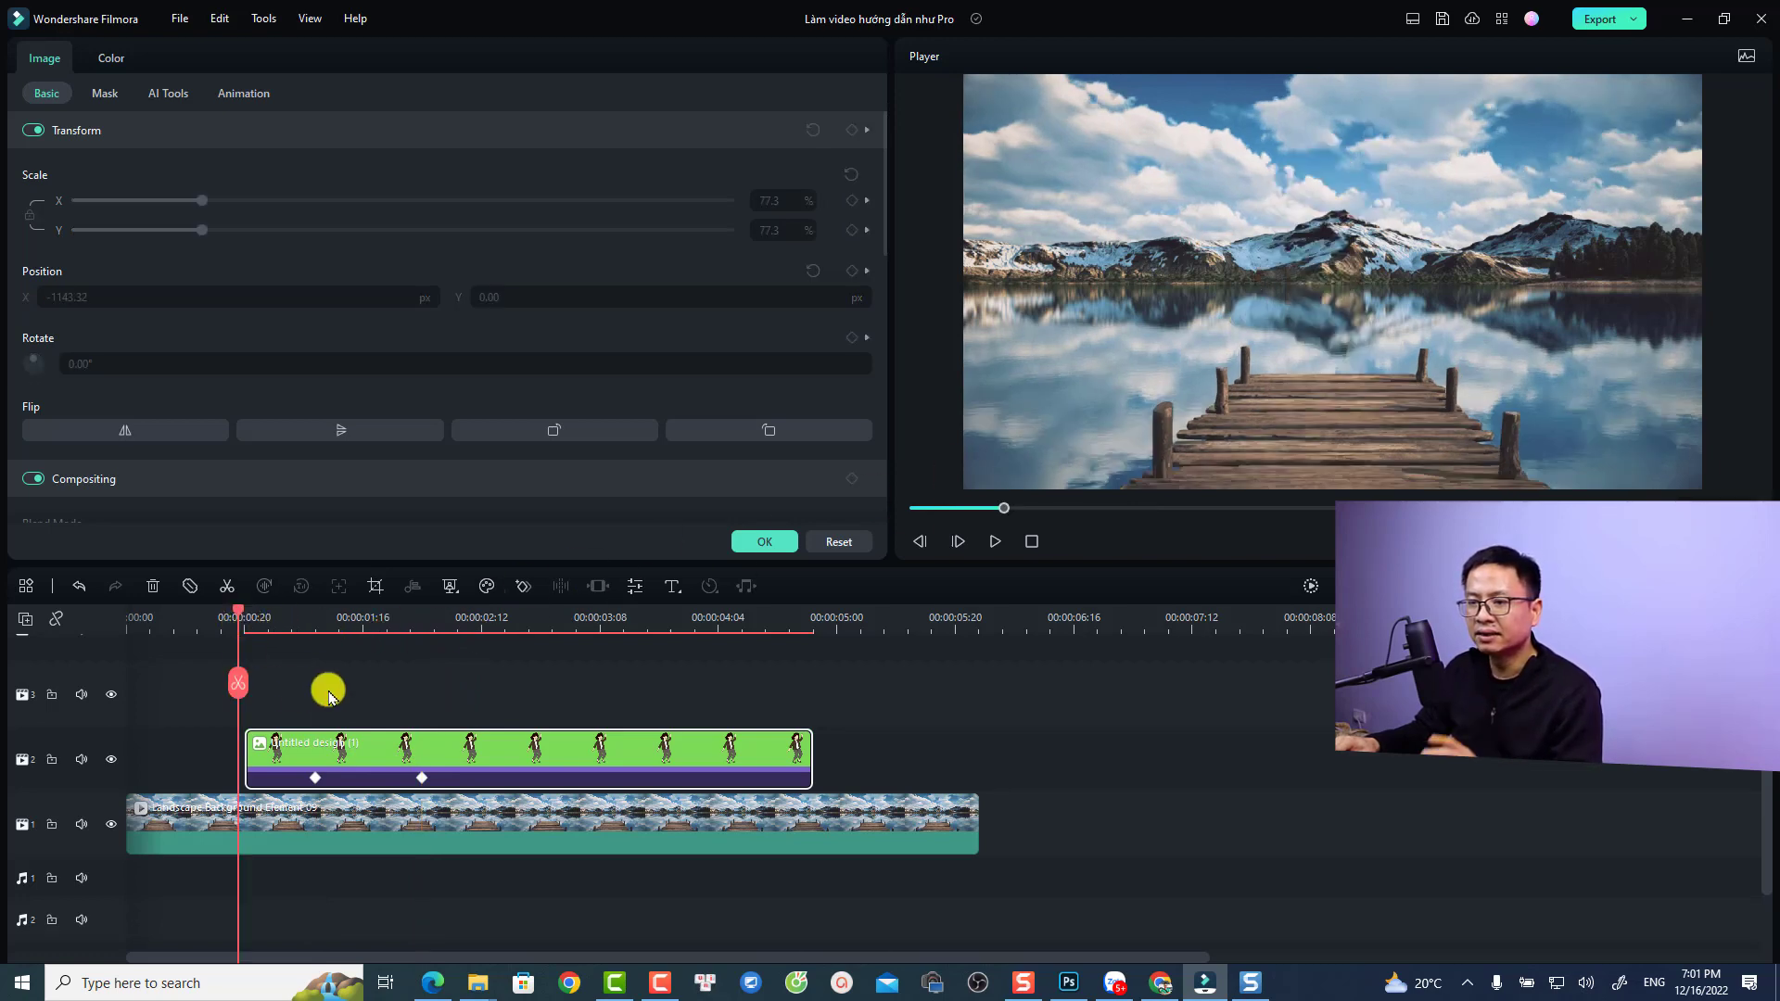
pyautogui.press('space')
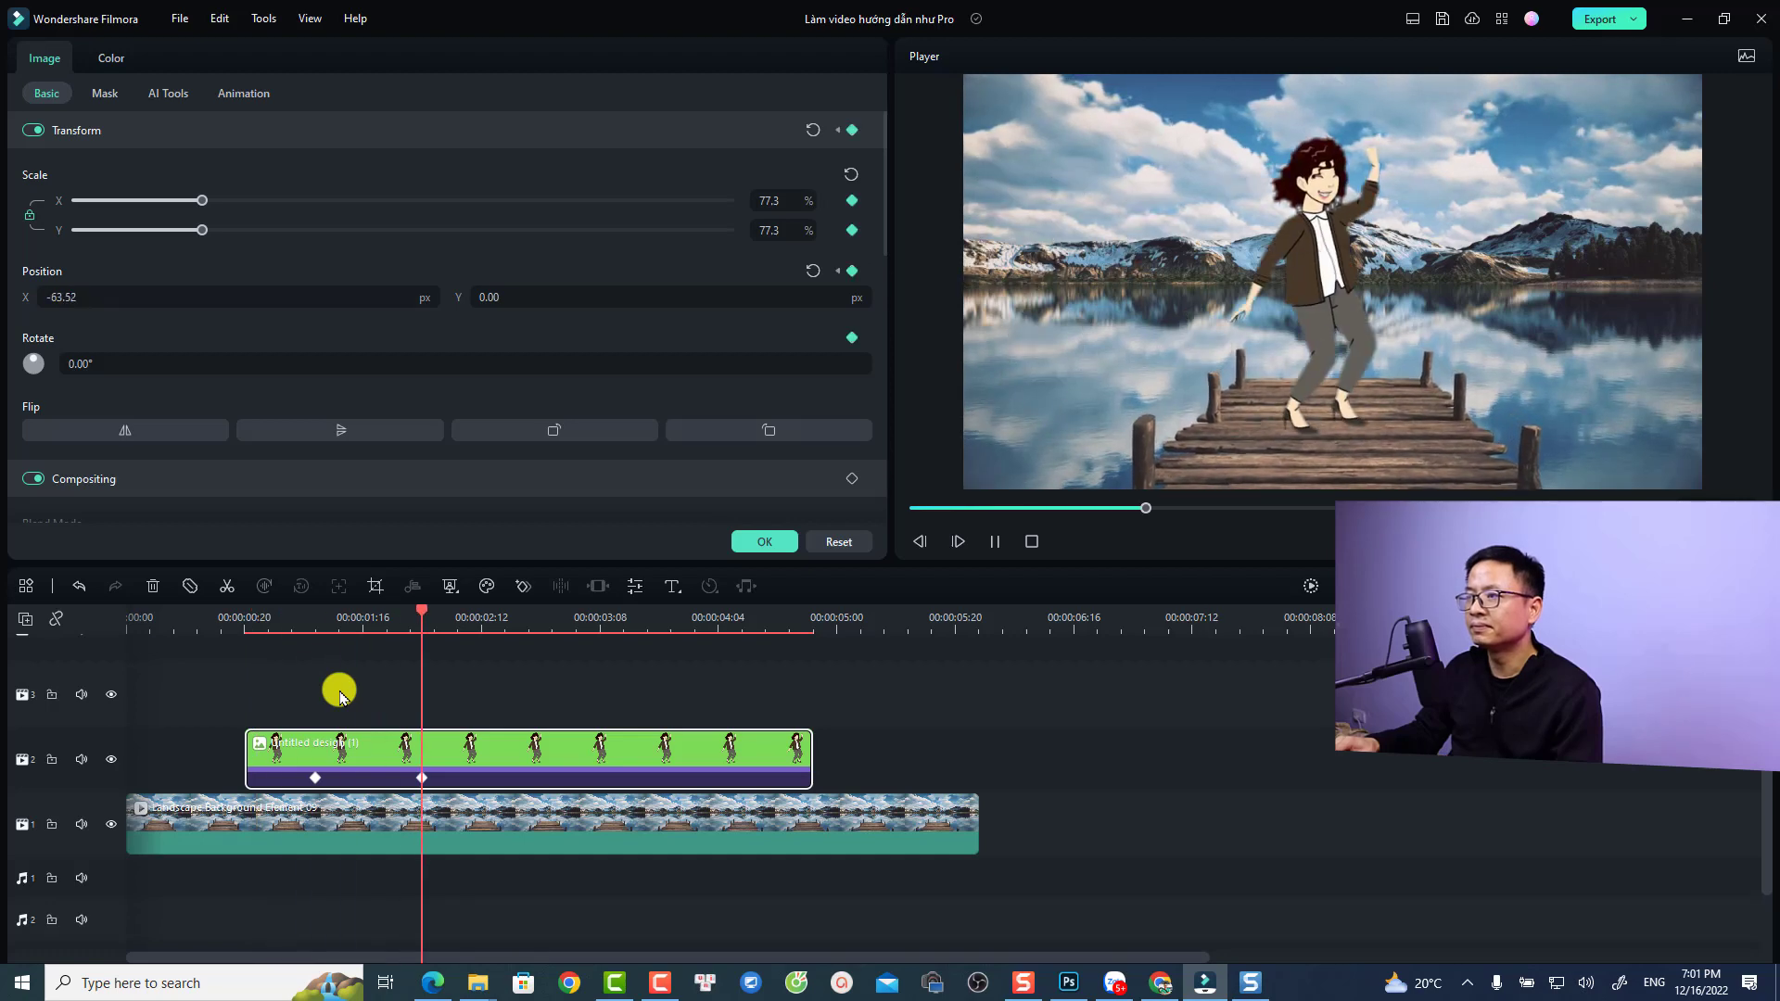
pyautogui.press('space')
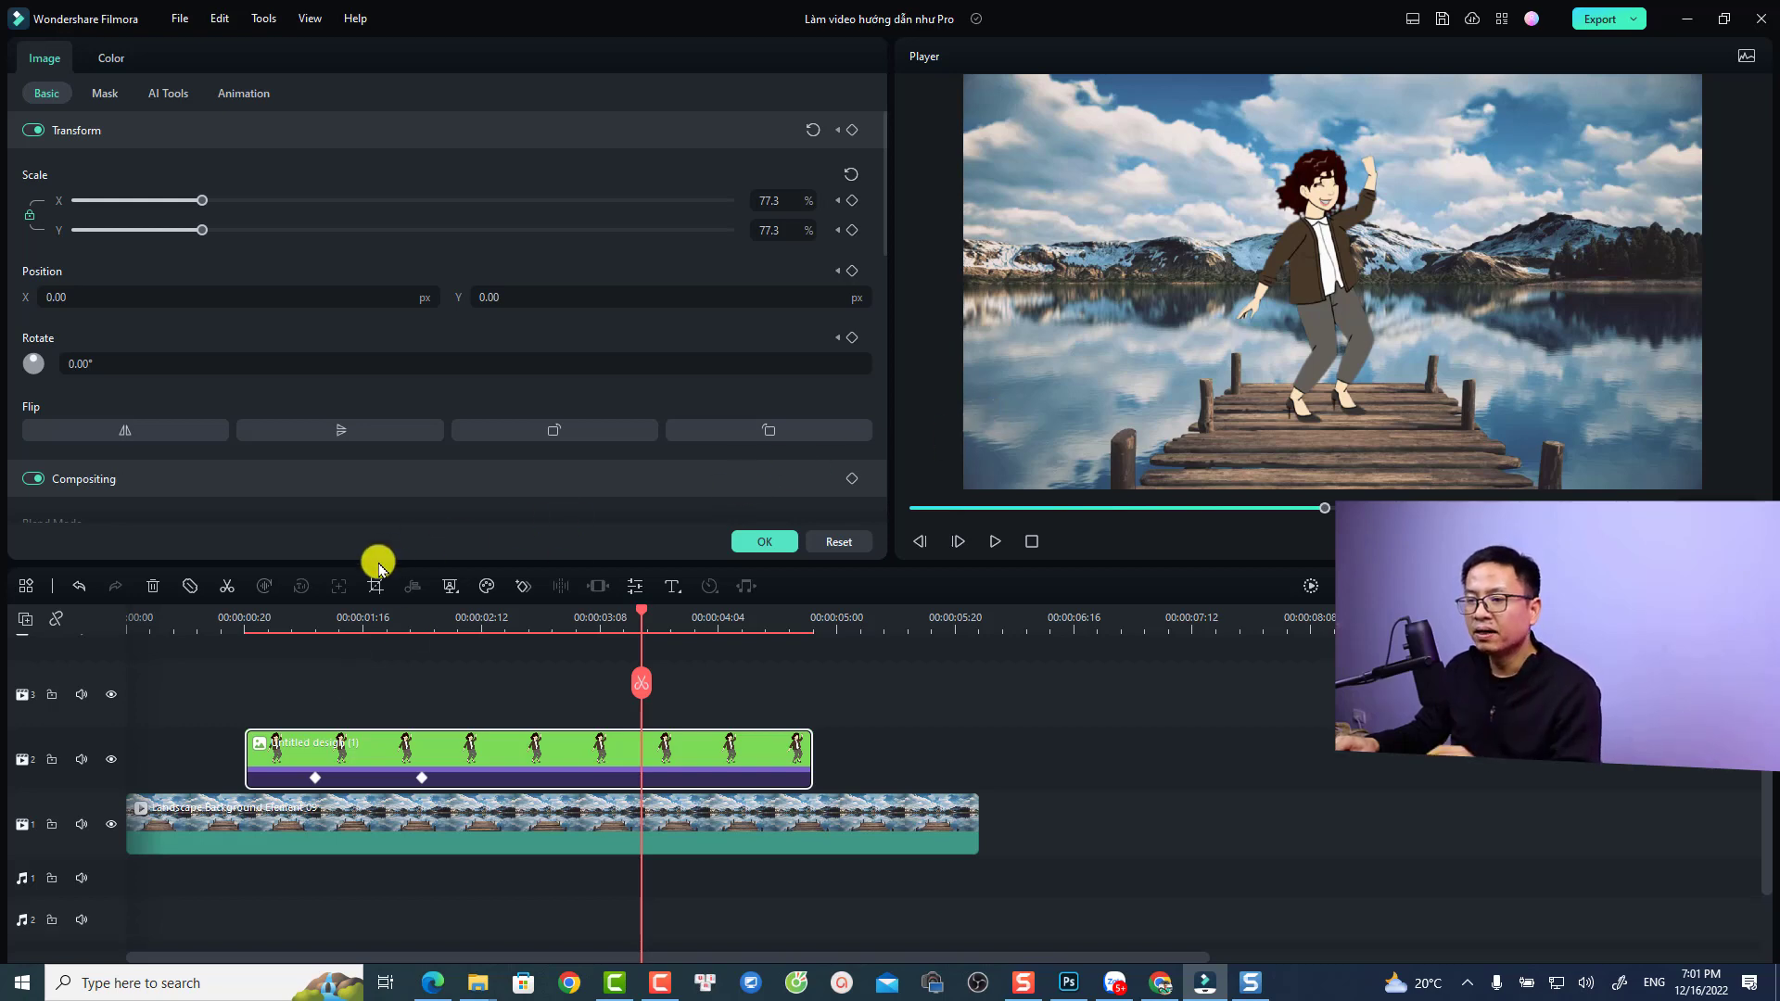
# Lock the background track, and at the first keyframe rotate the character about -114° and move it off-frame to X -1406, Y -32 px.
pyautogui.click(317, 621)
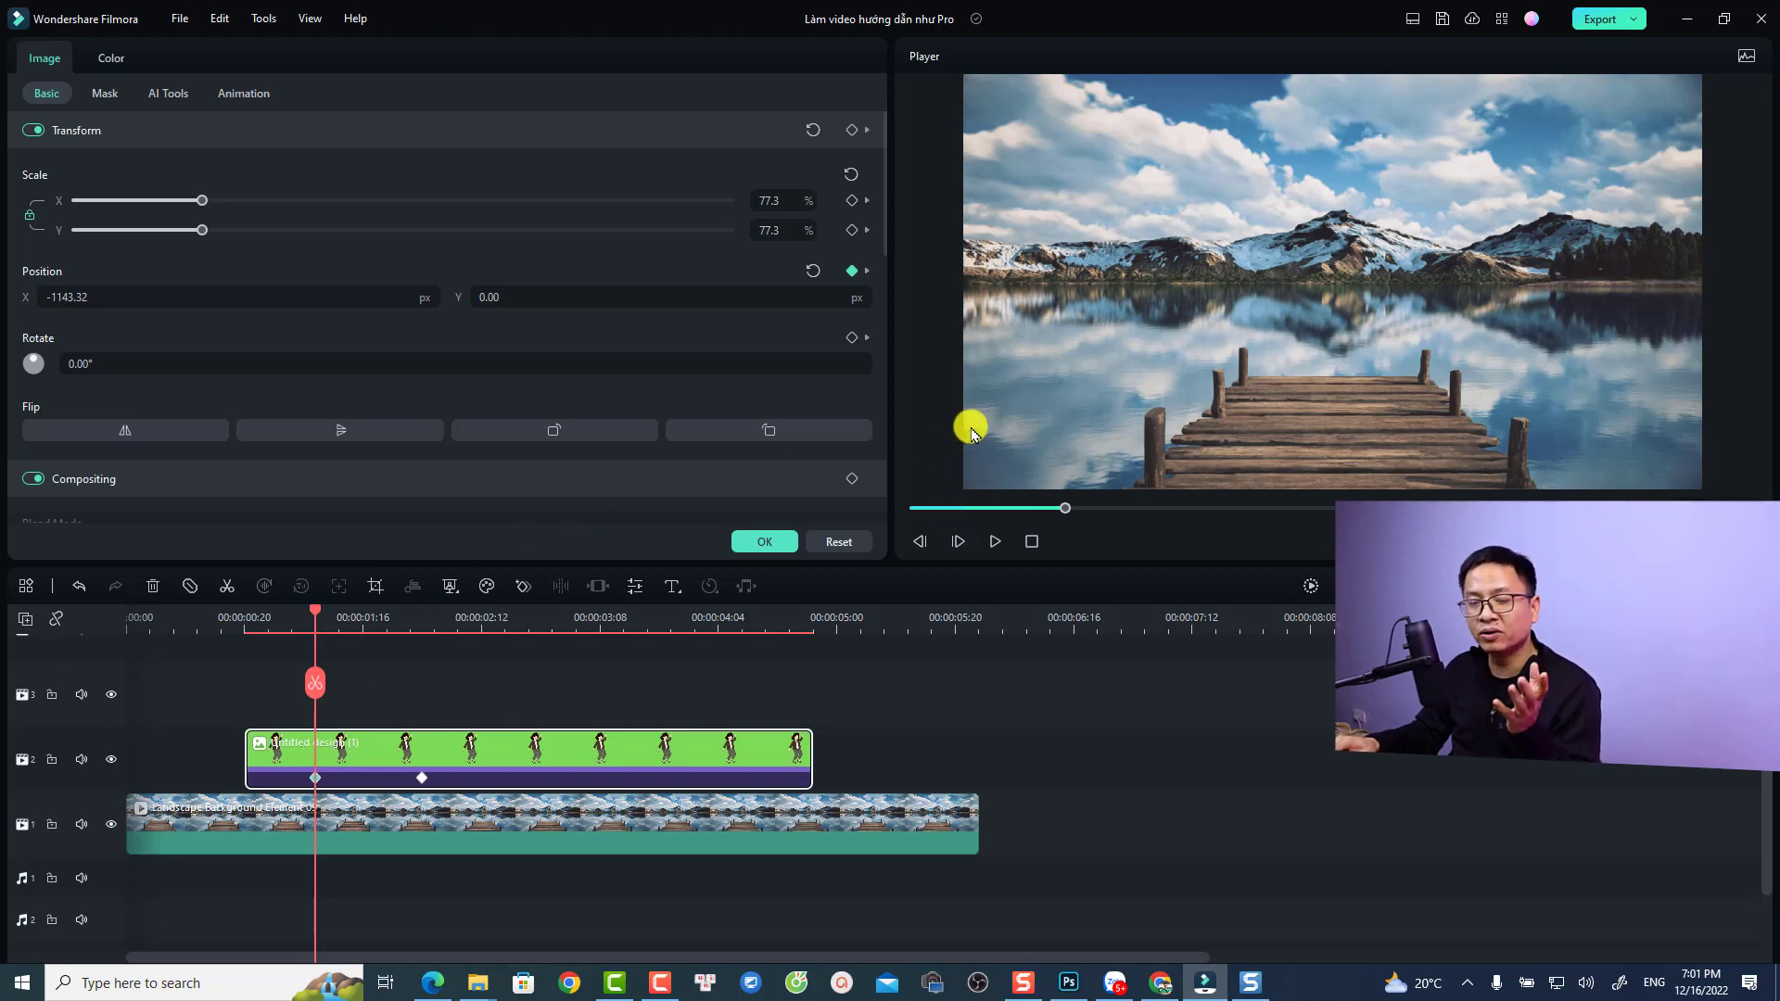
pyautogui.click(53, 824)
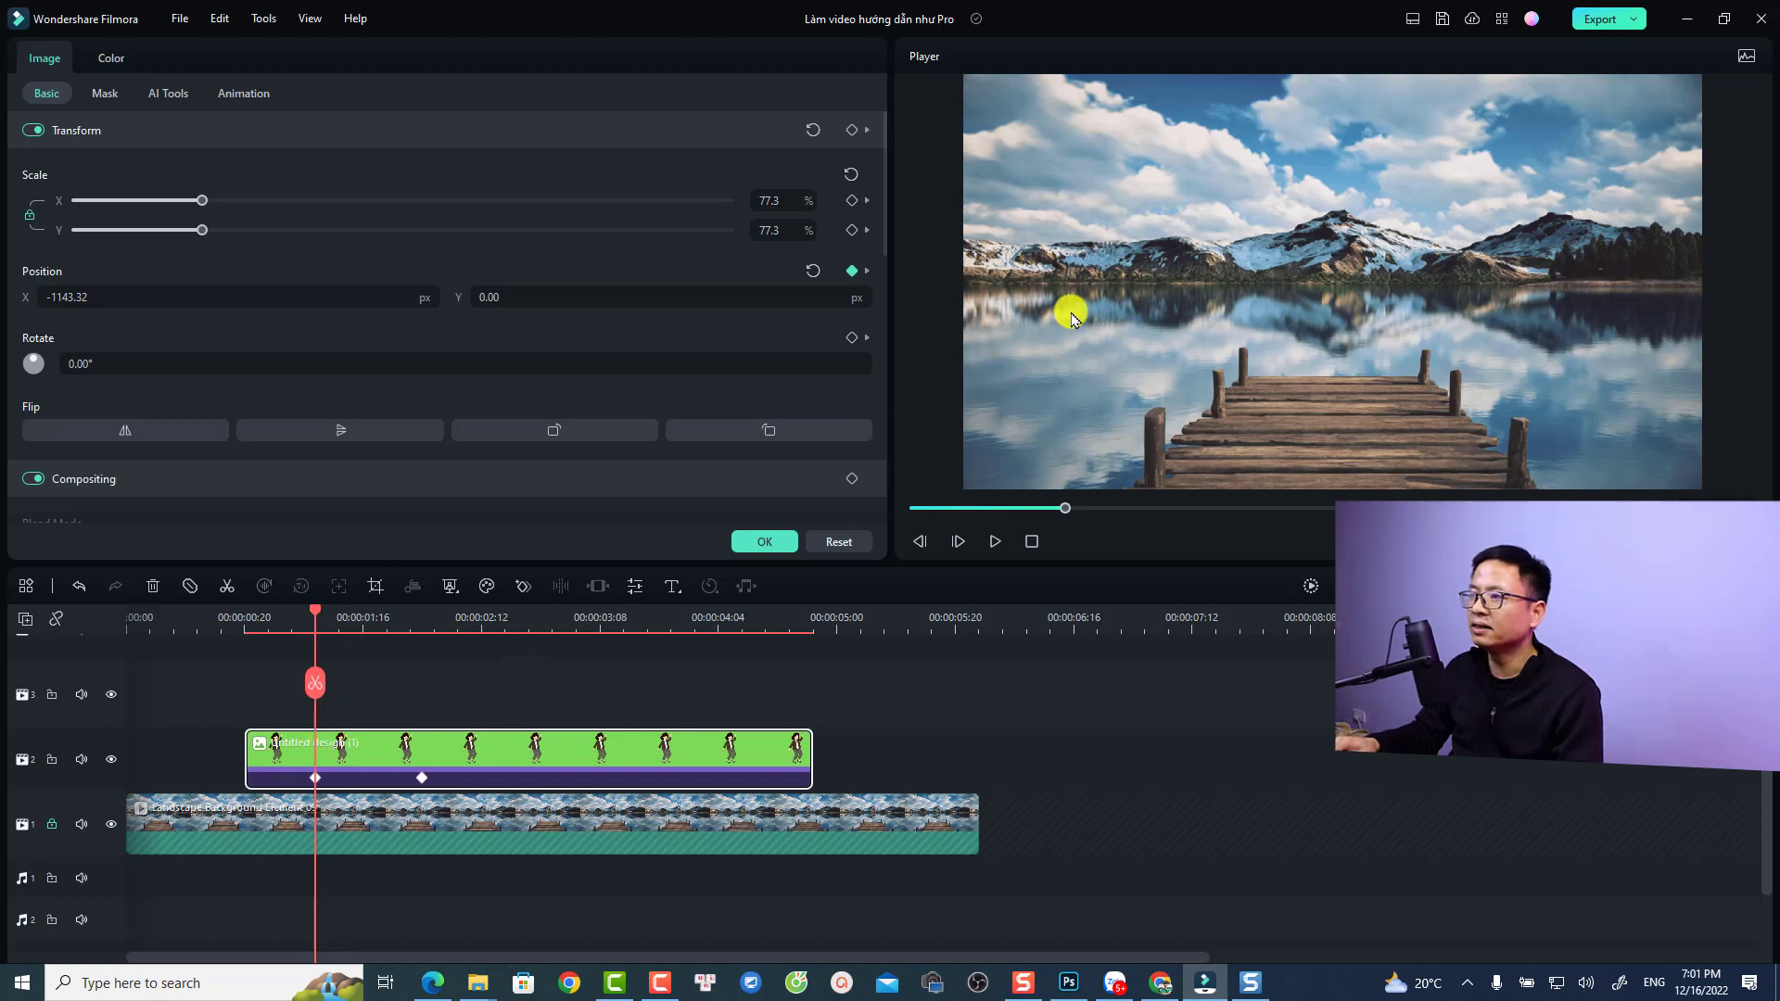
pyautogui.moveTo(904, 118)
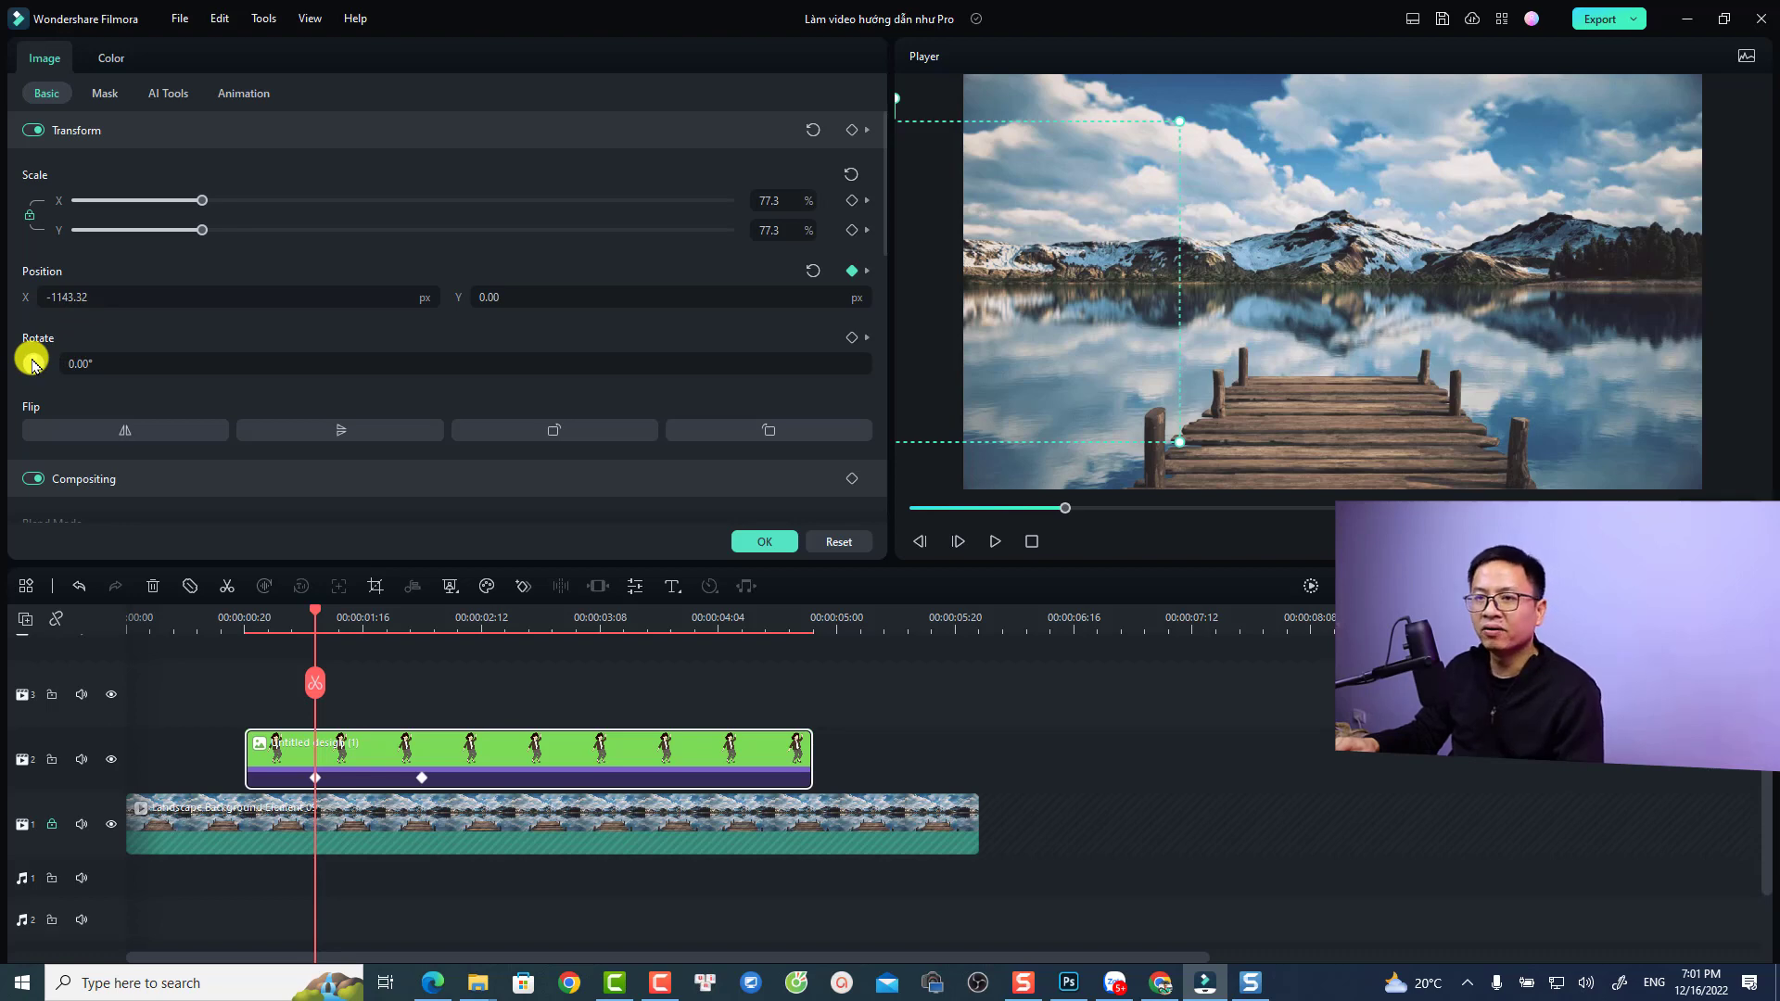
pyautogui.moveTo(32, 365); pyautogui.dragTo(27, 374)
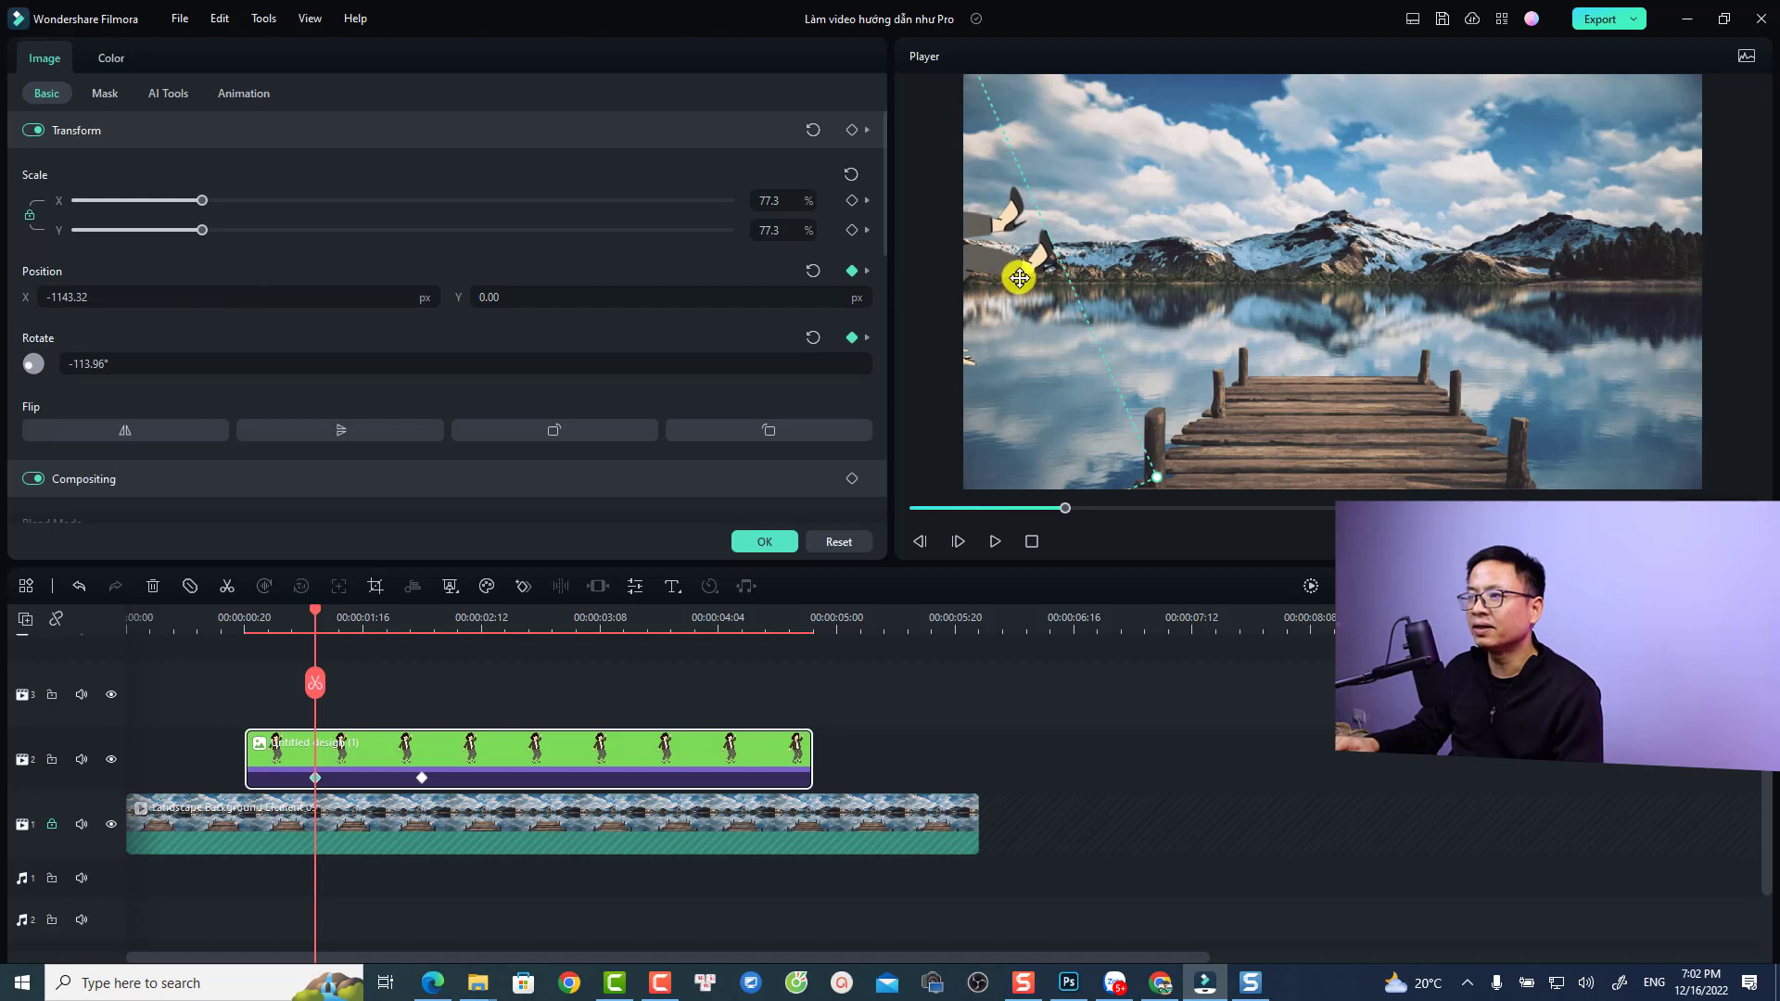
pyautogui.moveTo(1020, 277); pyautogui.dragTo(909, 306)
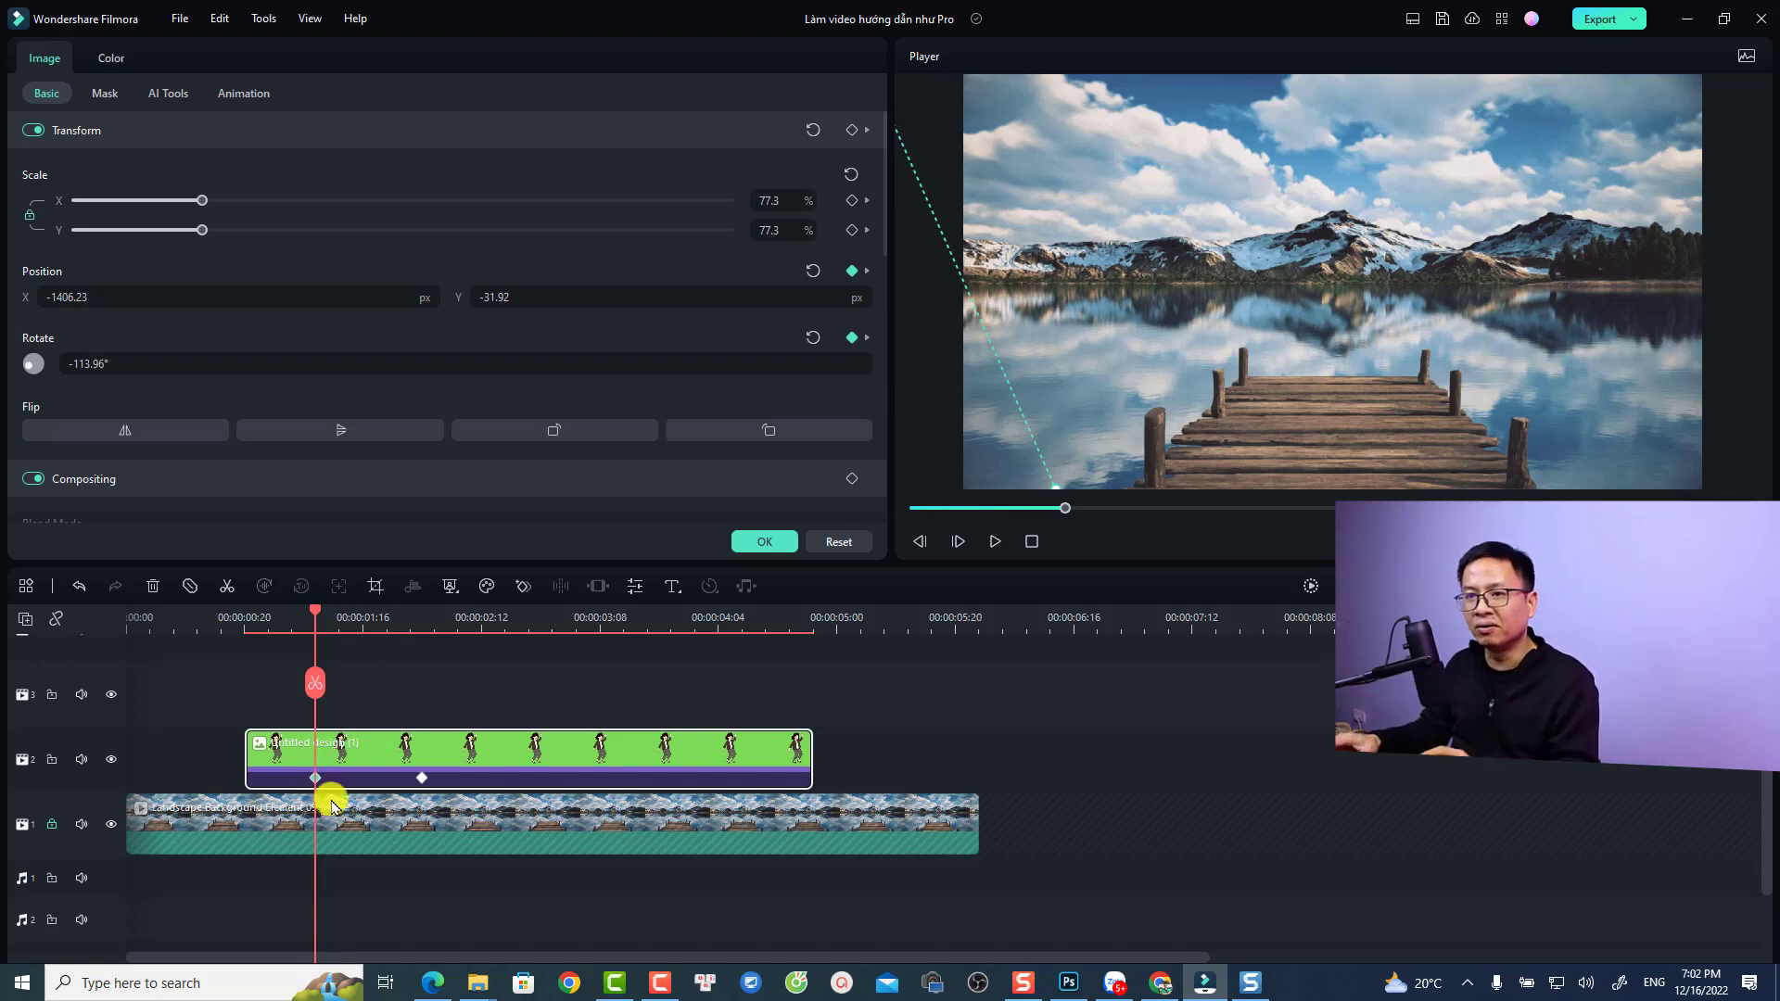
# Play back the rotating entrance from the start of the character clip.
pyautogui.click(249, 619)
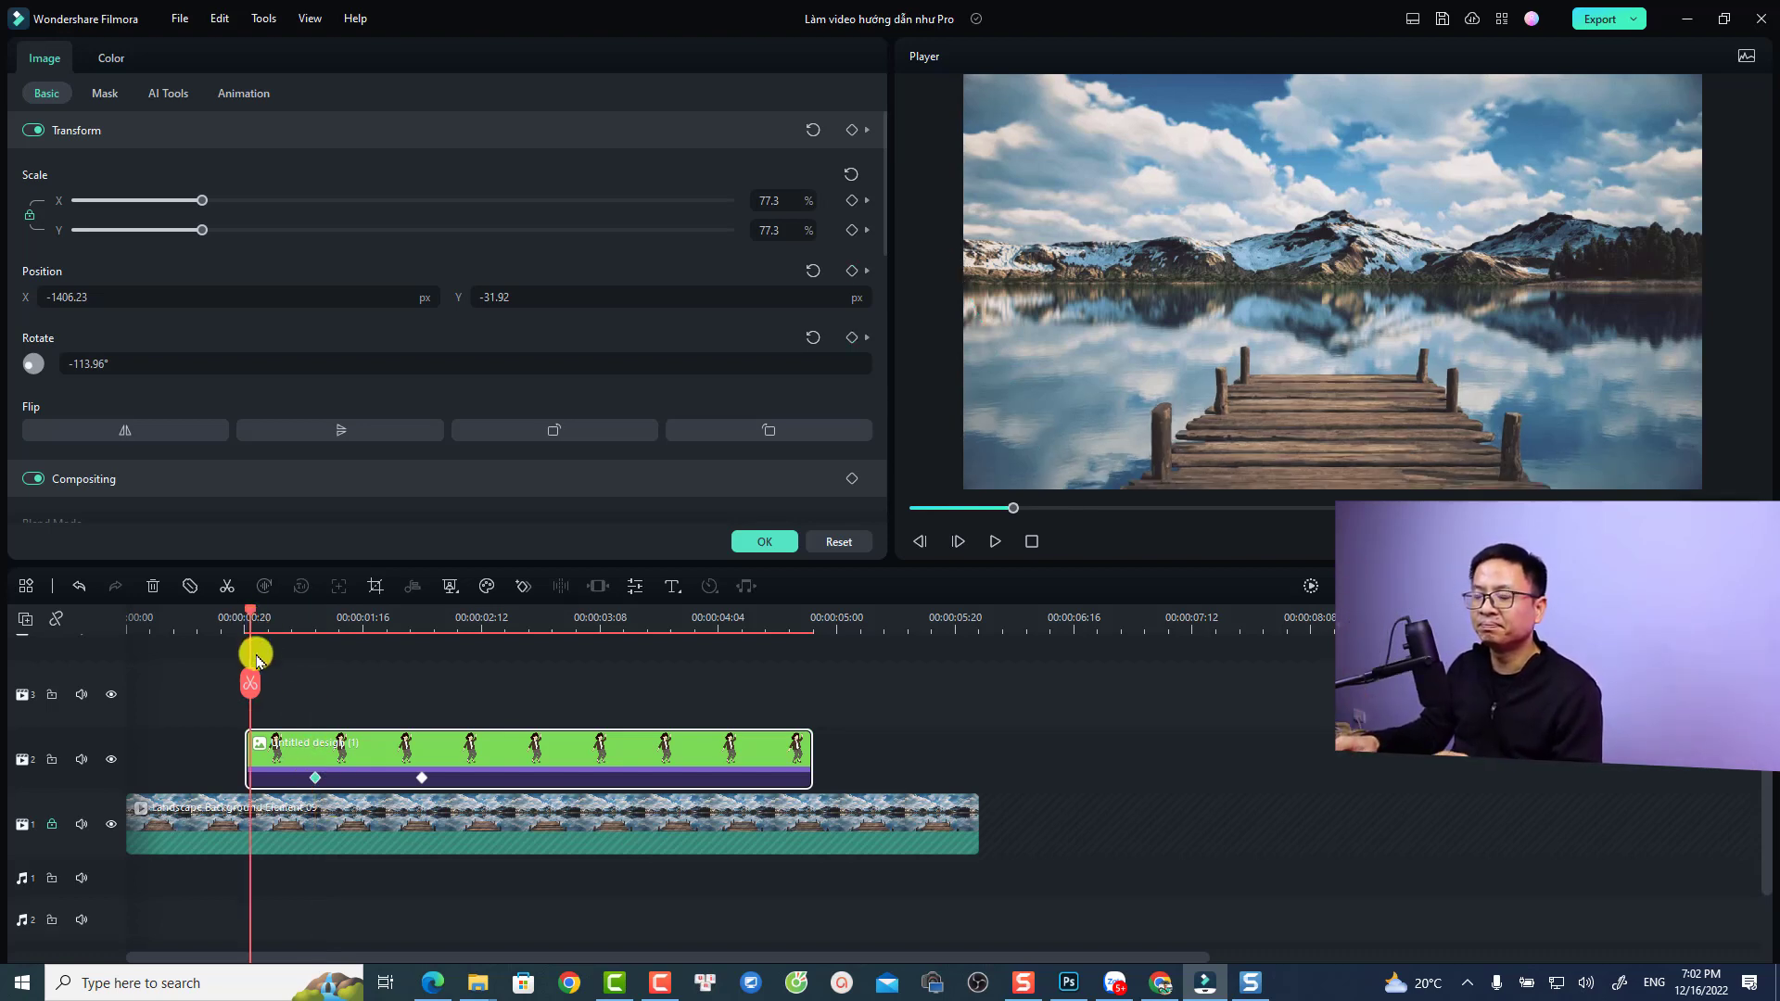
pyautogui.press('space')
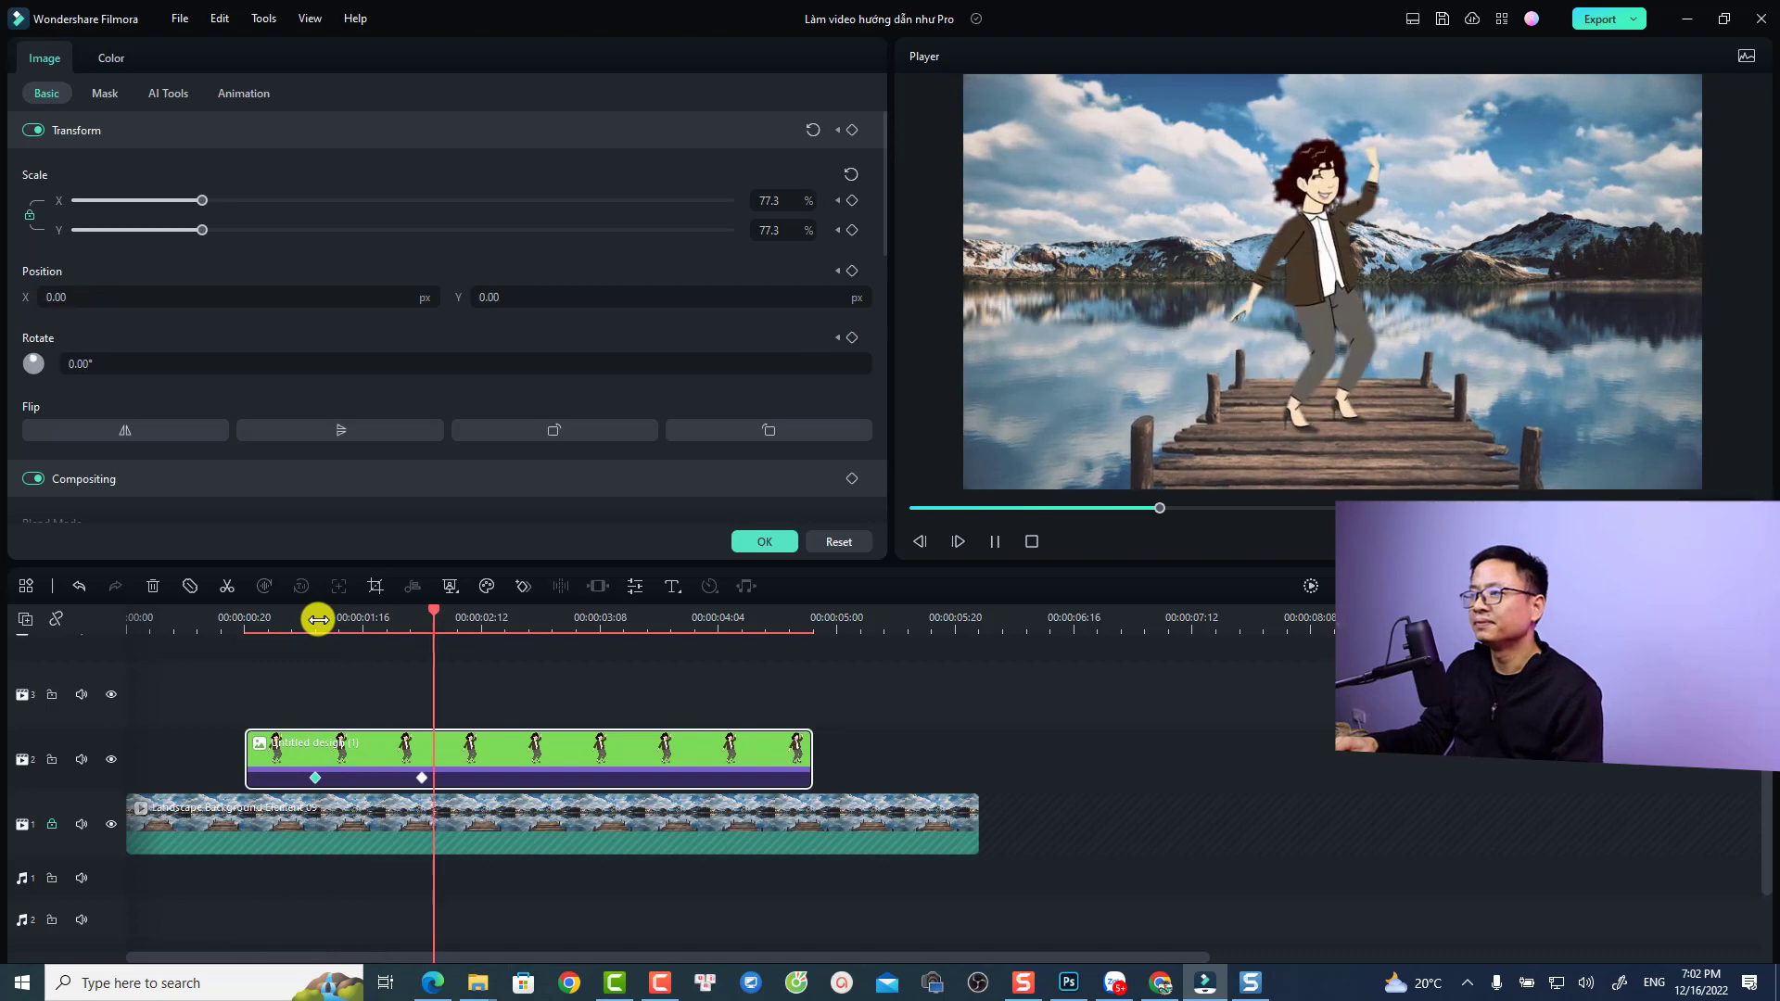
pyautogui.press('space')
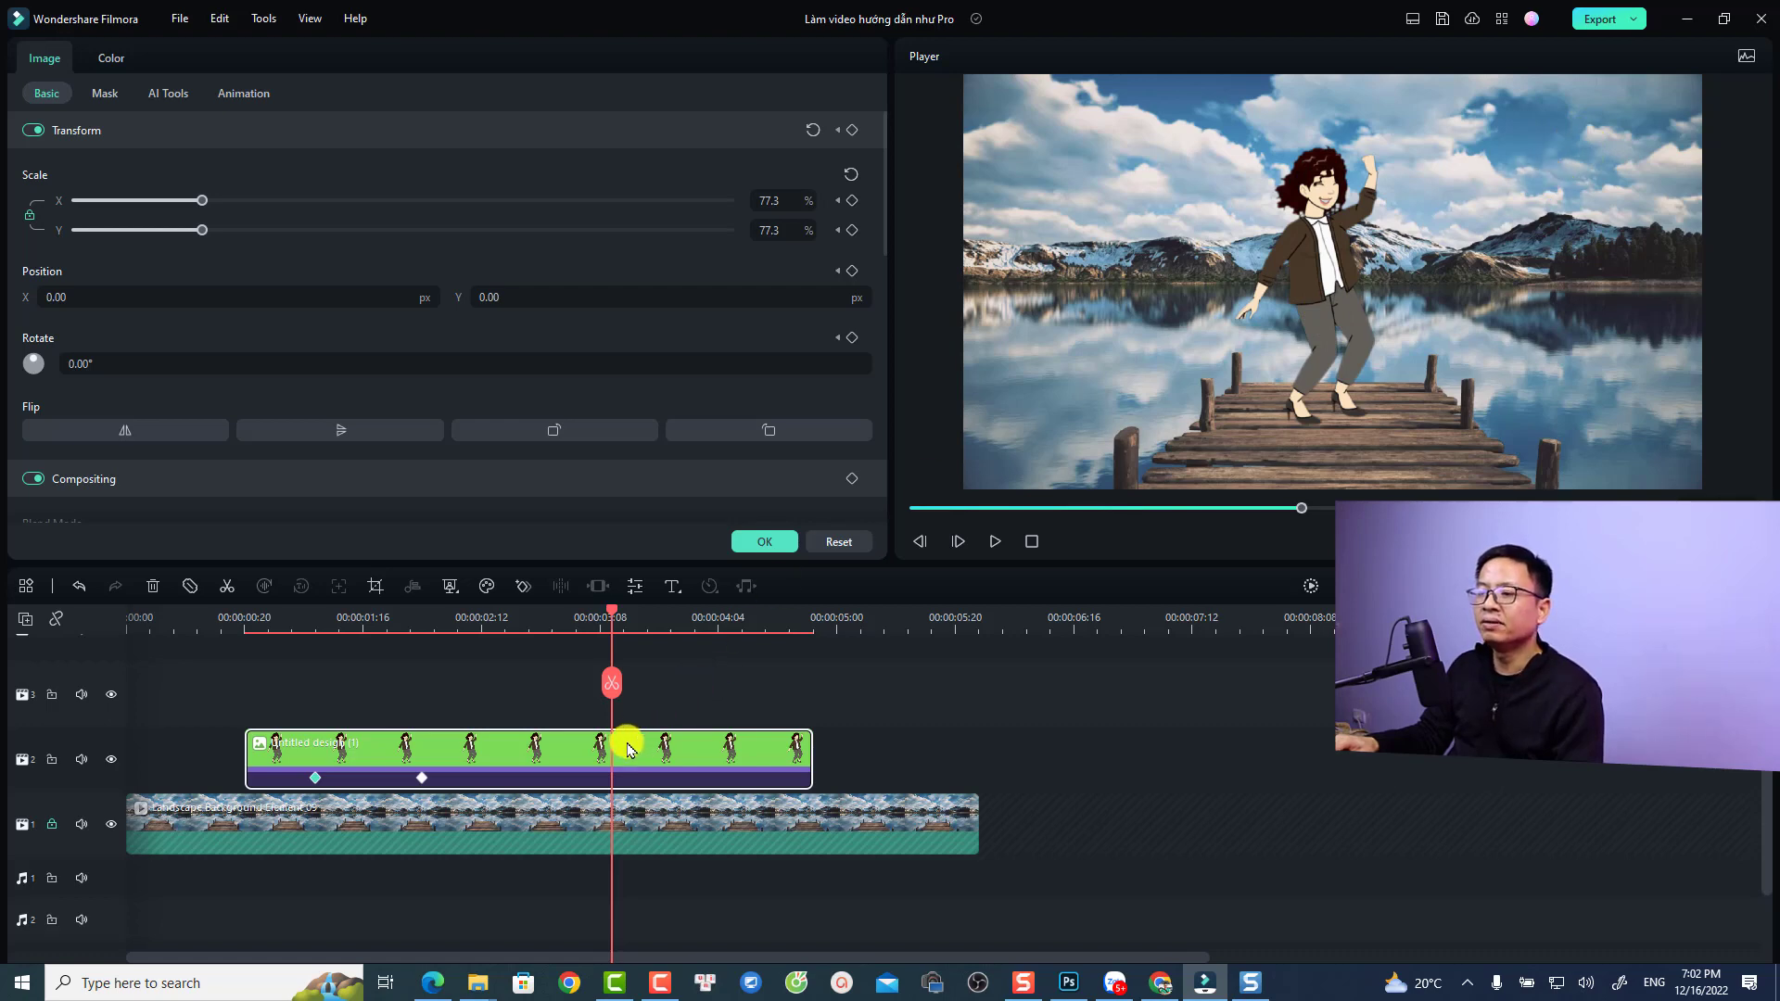
# Keyframe the current pose at about 3.4 seconds, and at about 3.7 seconds keyframe the character at 46% scale, X 681.27, Y 291.77 px.
pyautogui.click(523, 586)
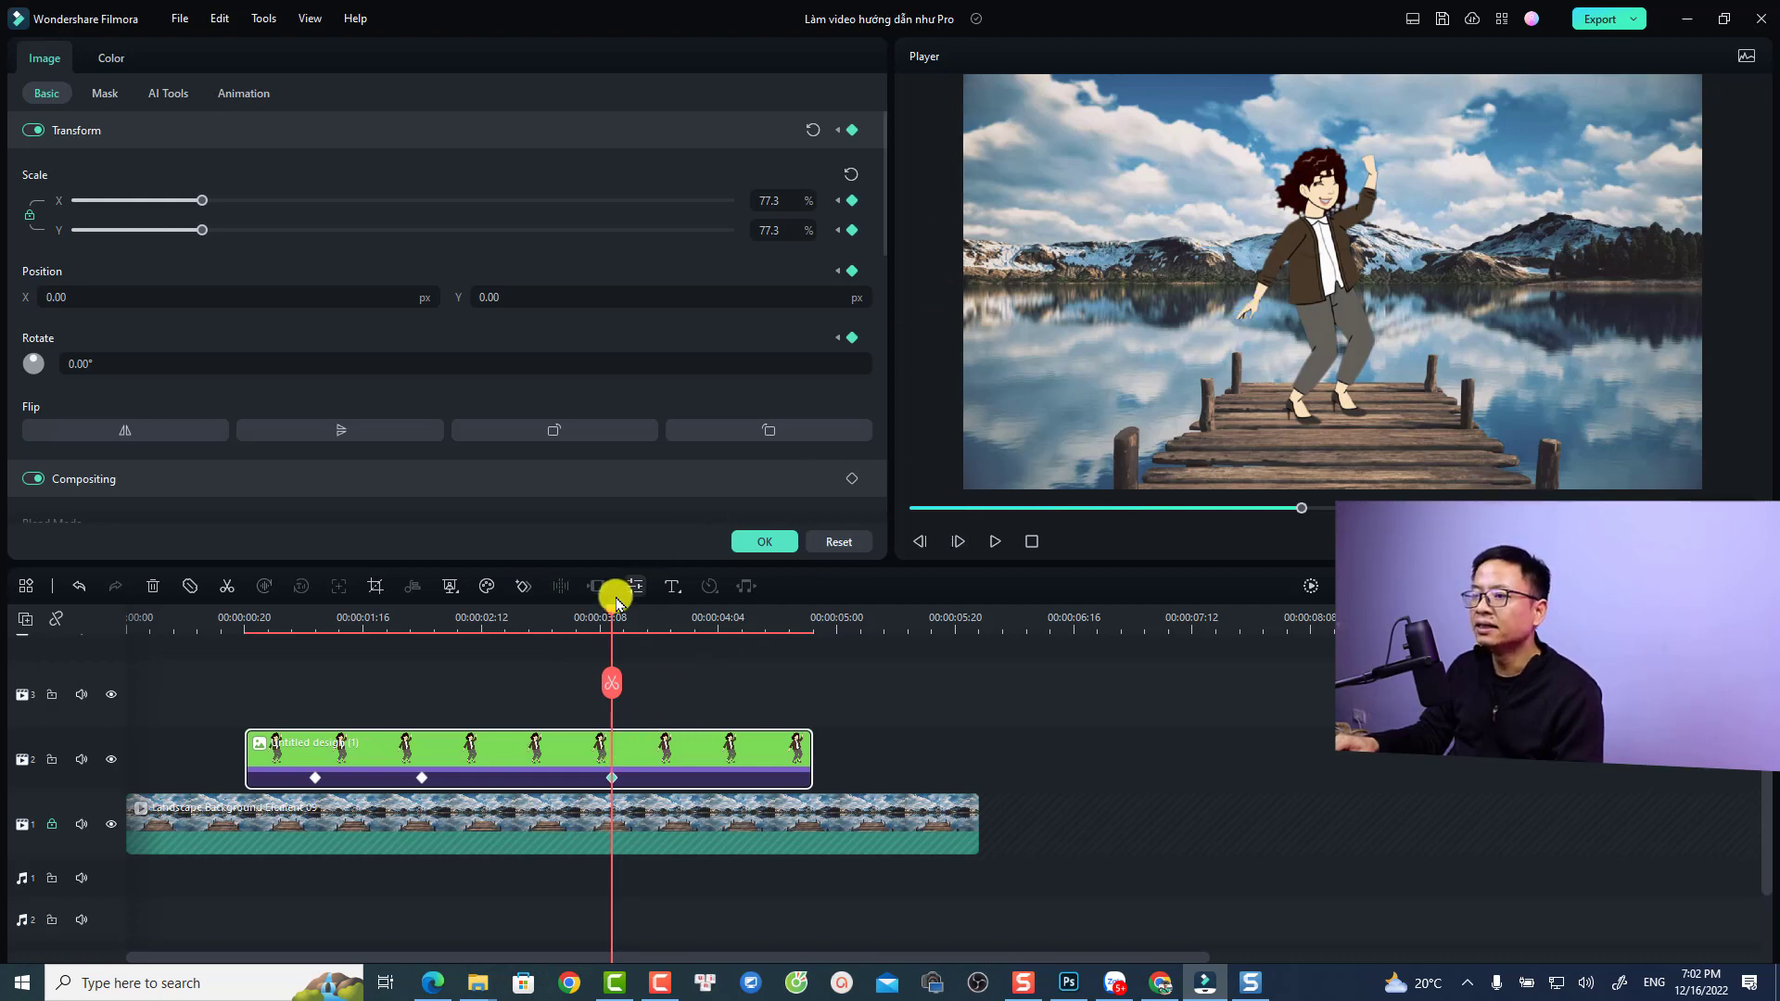
pyautogui.moveTo(612, 614); pyautogui.dragTo(653, 610)
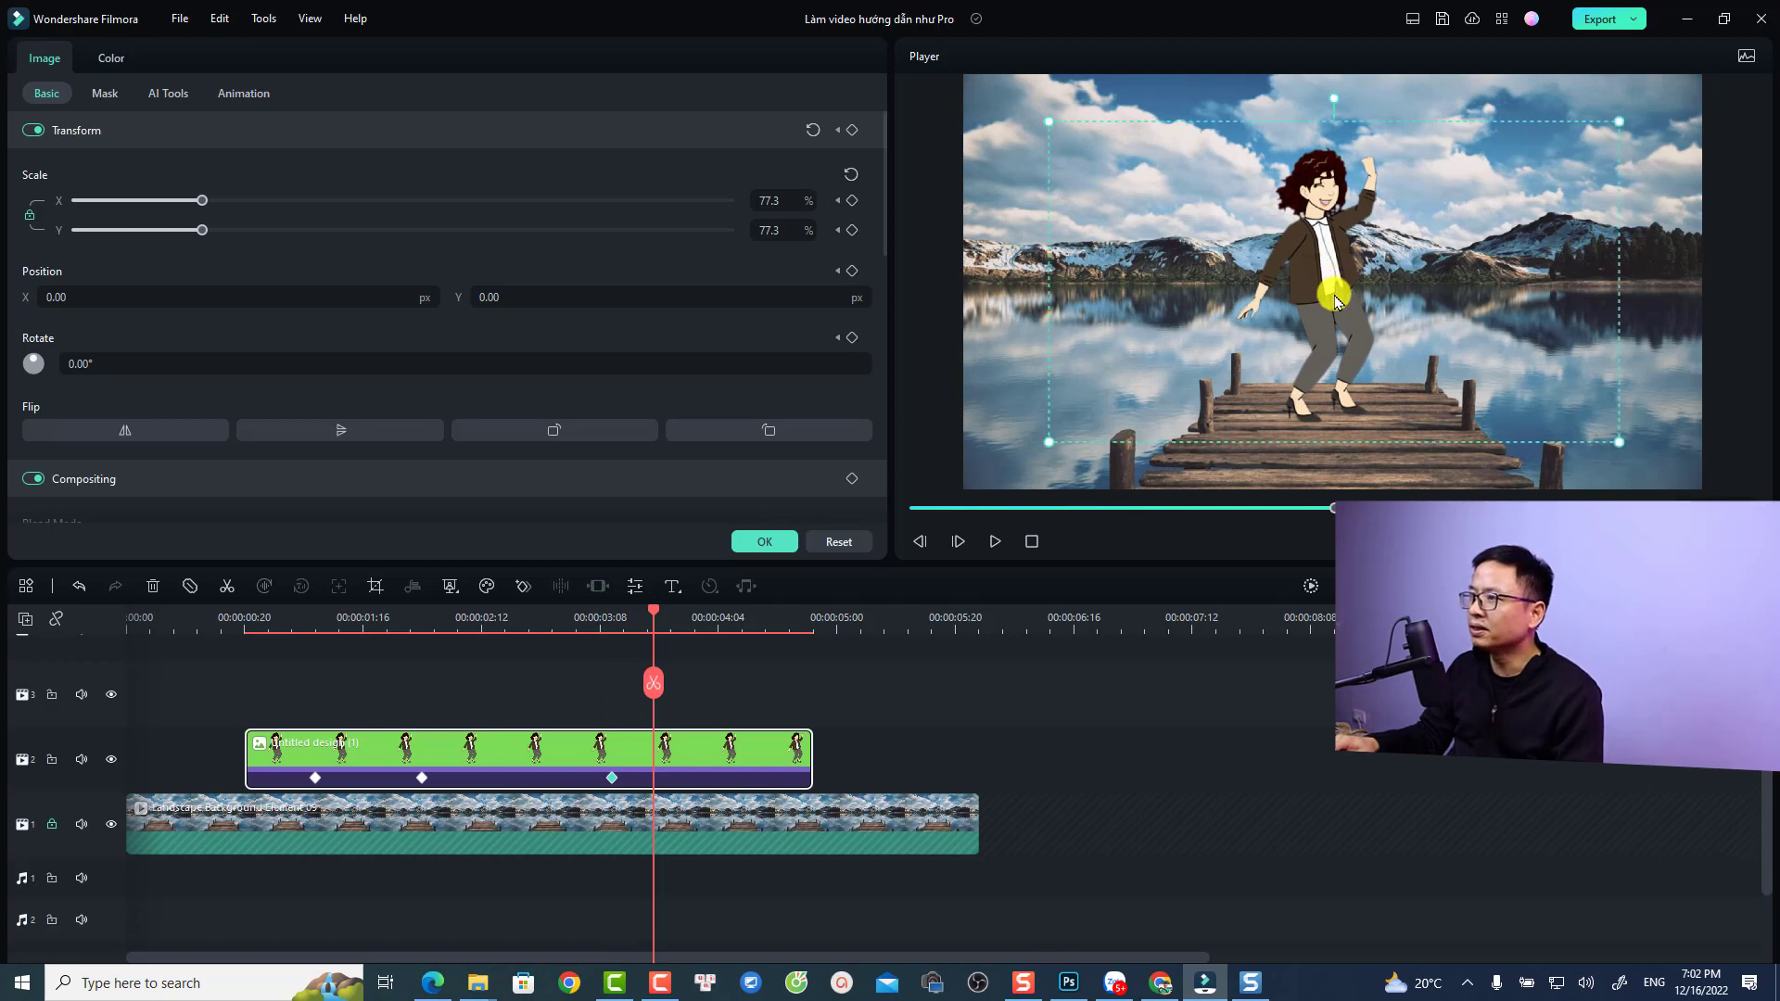
pyautogui.moveTo(1046, 443); pyautogui.dragTo(1282, 314)
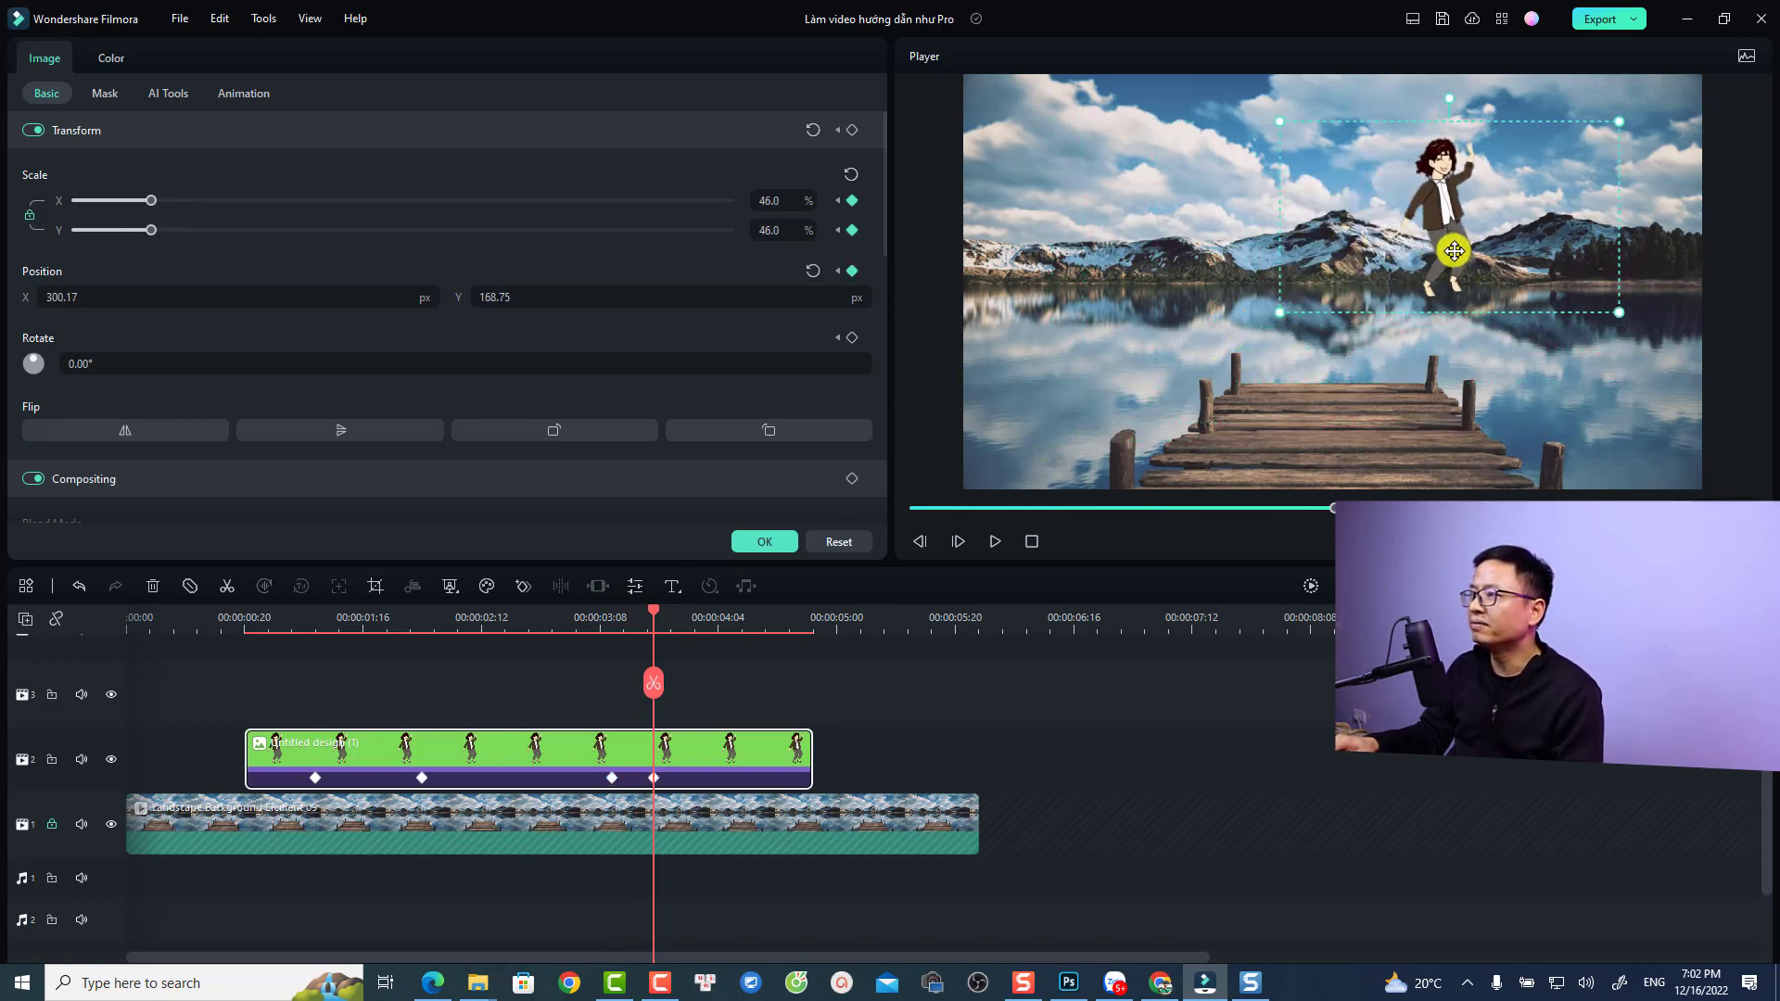
pyautogui.moveTo(1454, 250); pyautogui.dragTo(1594, 197)
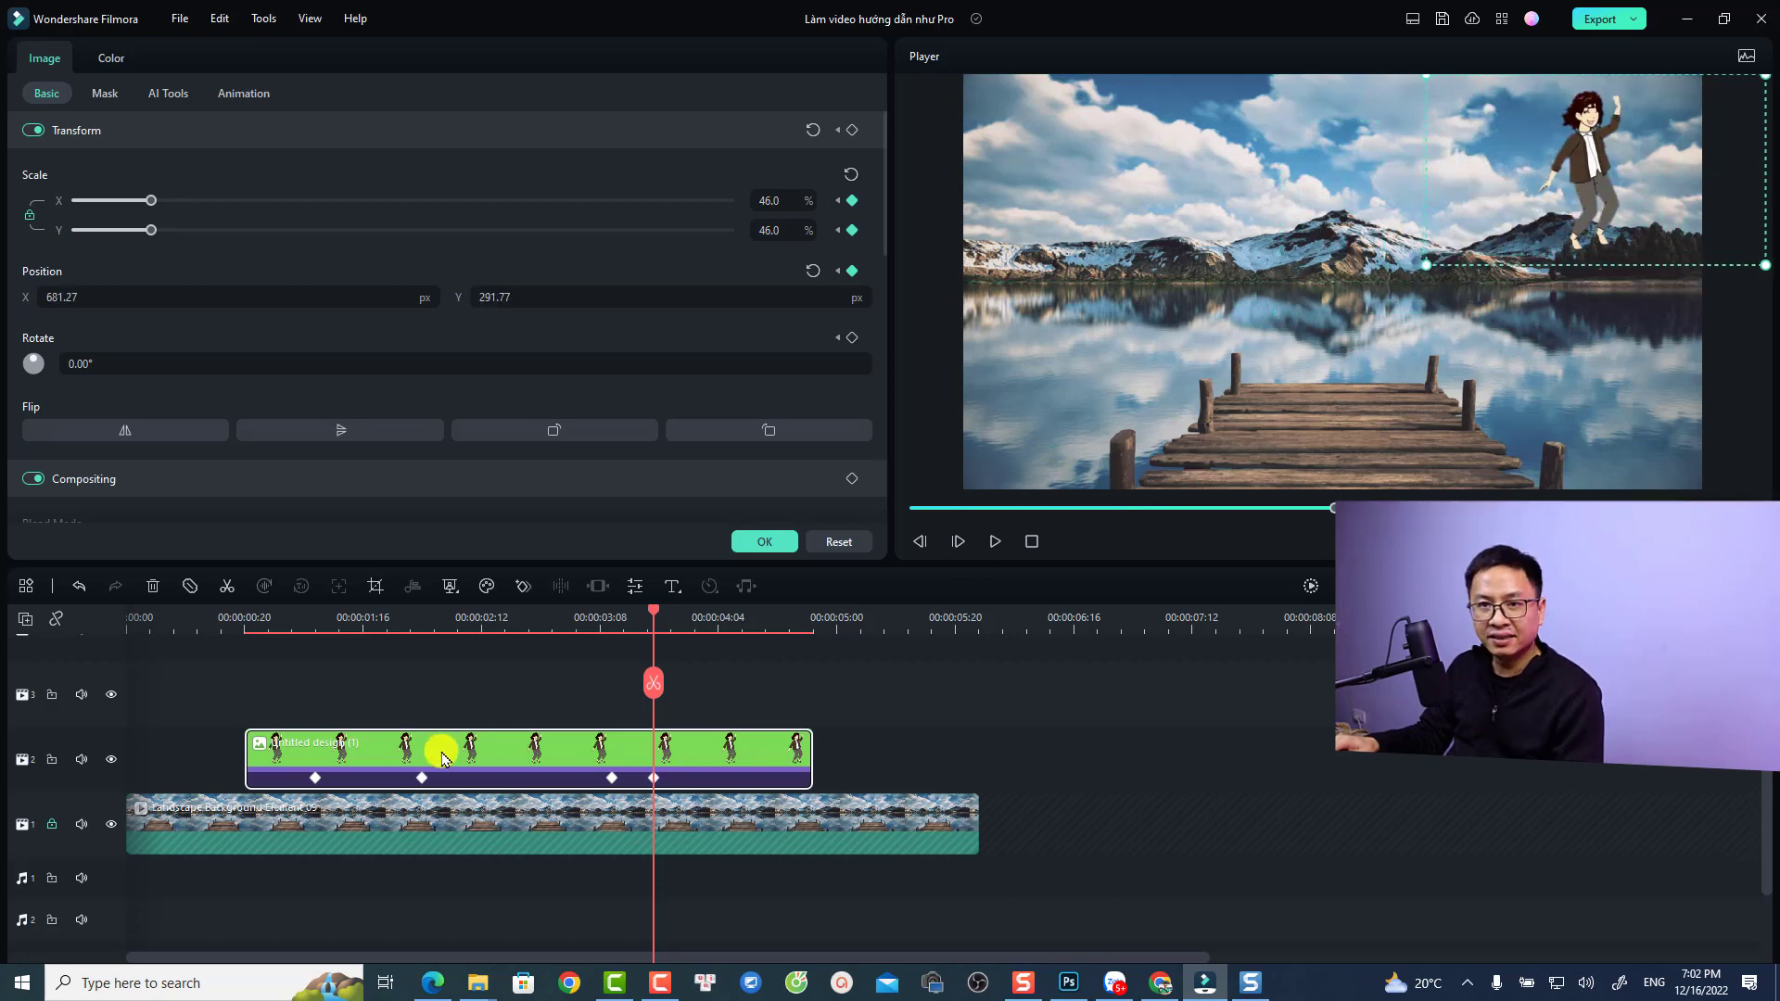
# Review the full keyframe animation from before the character clip, and accept its transform settings.
pyautogui.click(208, 620)
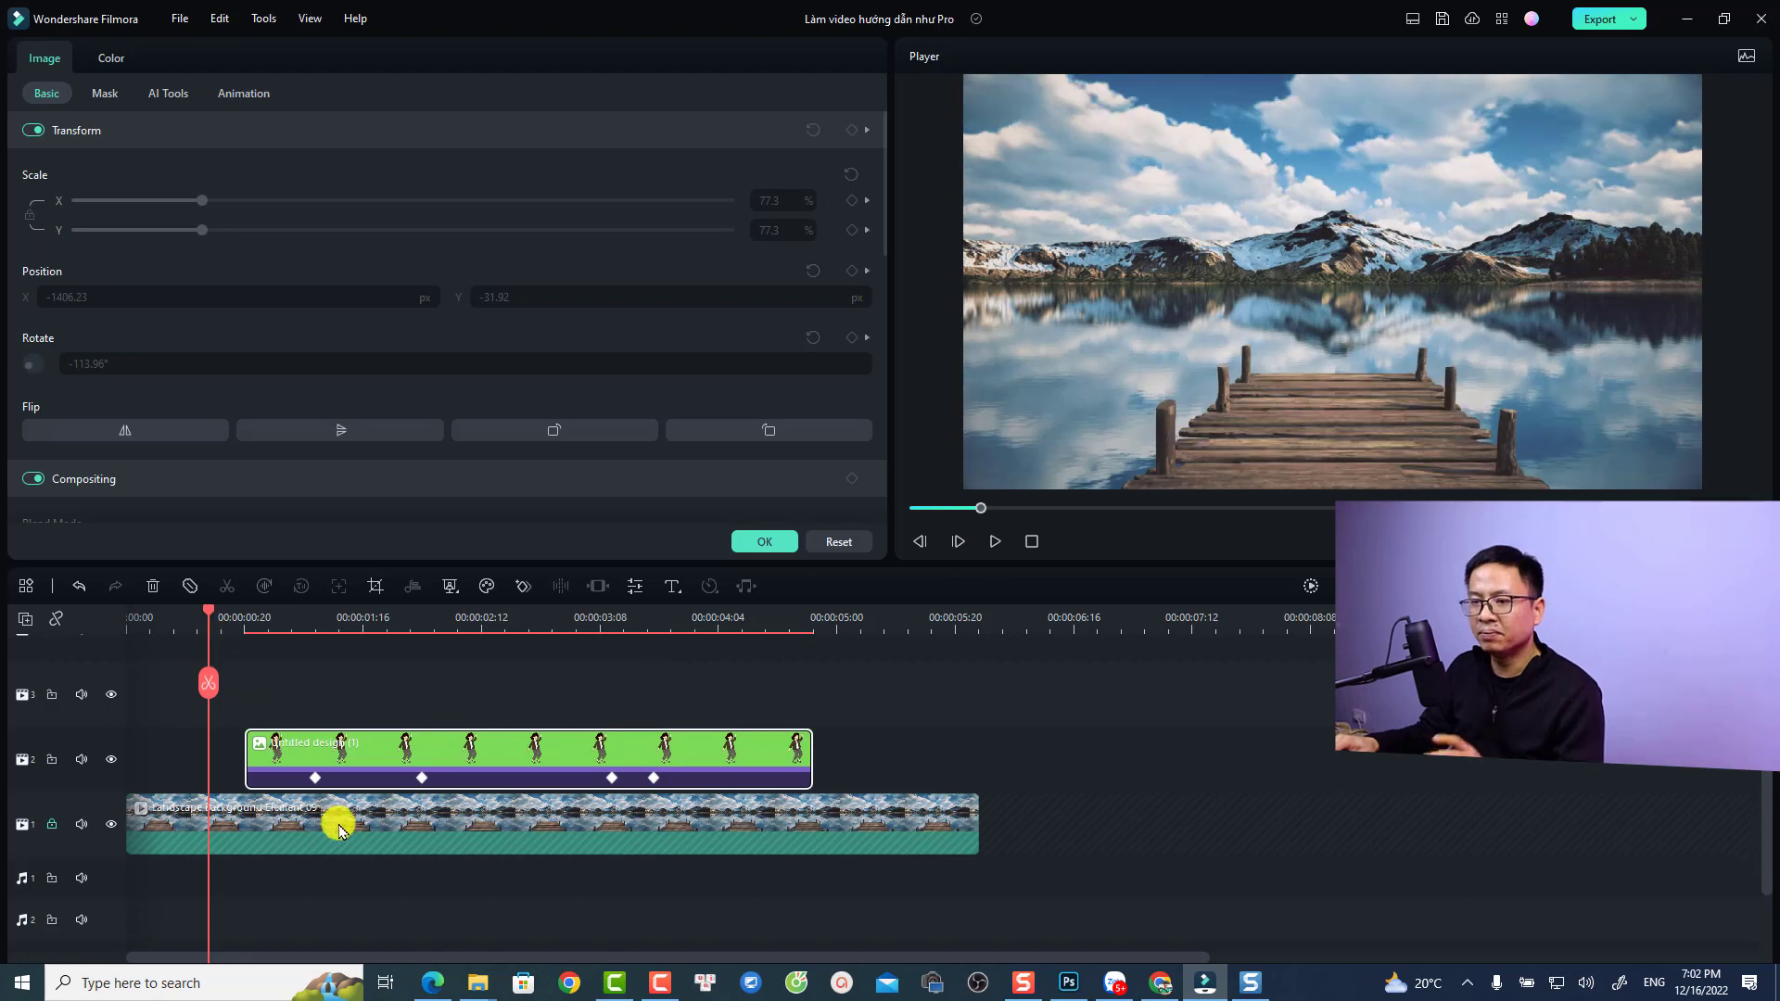
pyautogui.press('space')
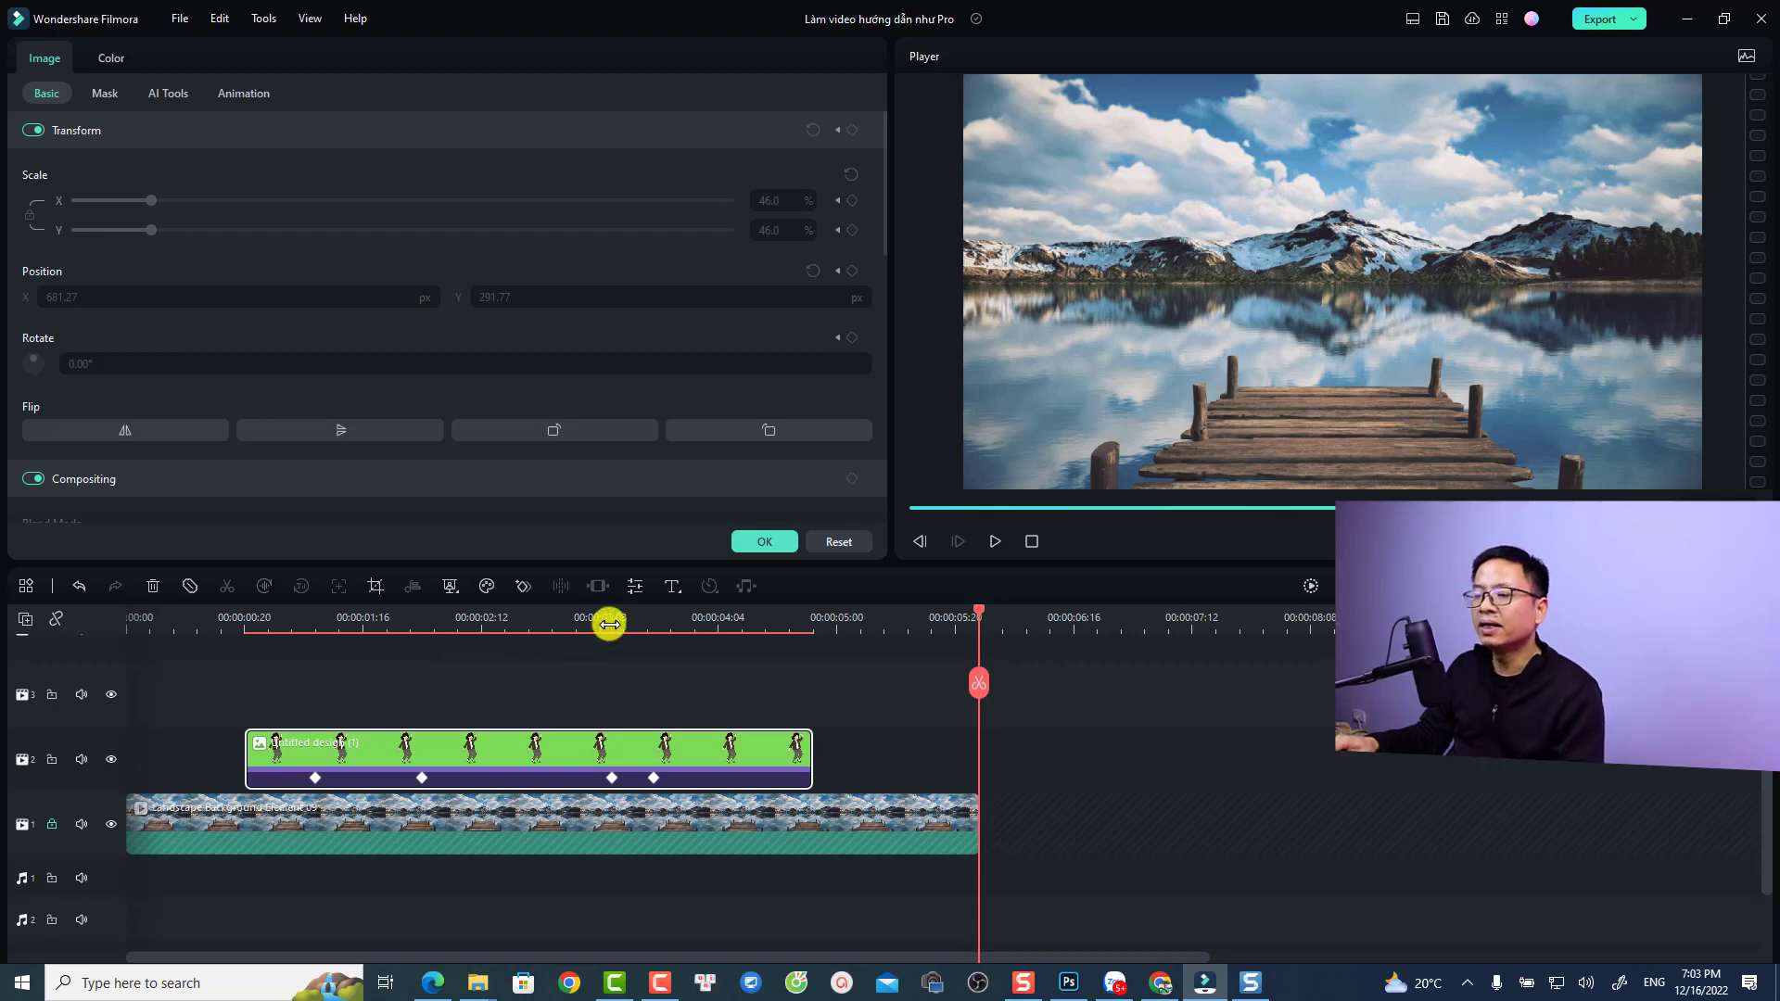
pyautogui.click(683, 618)
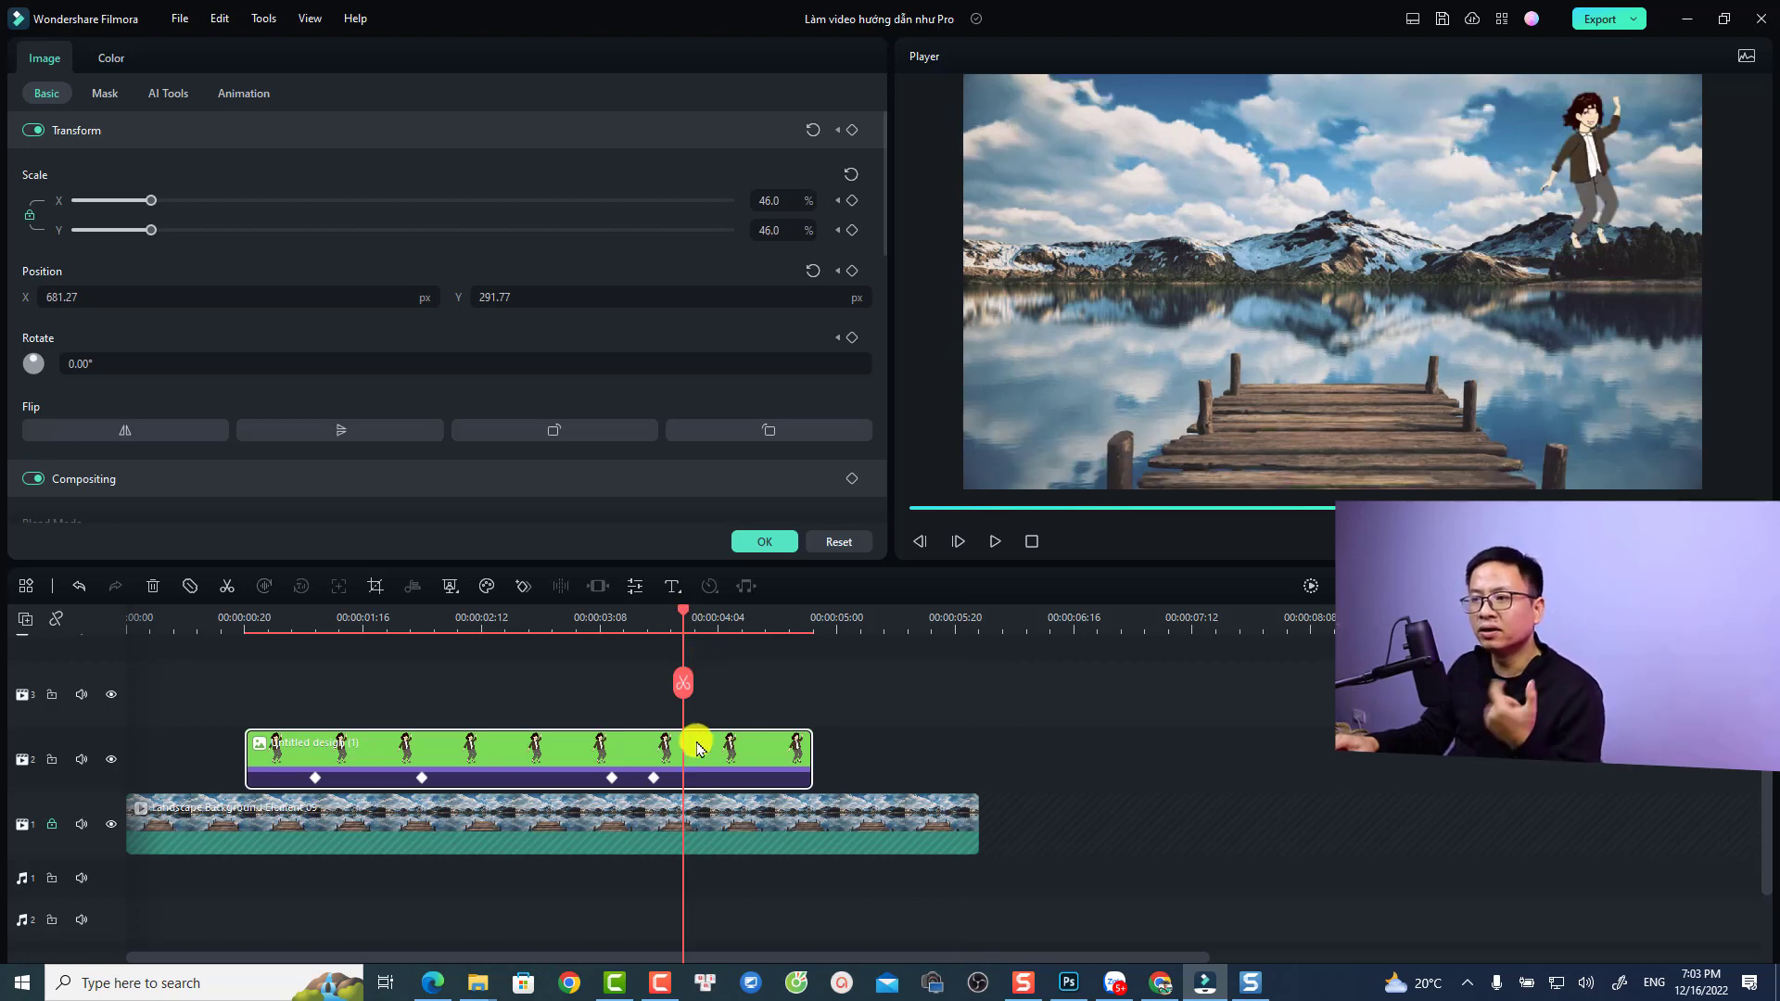
pyautogui.click(763, 543)
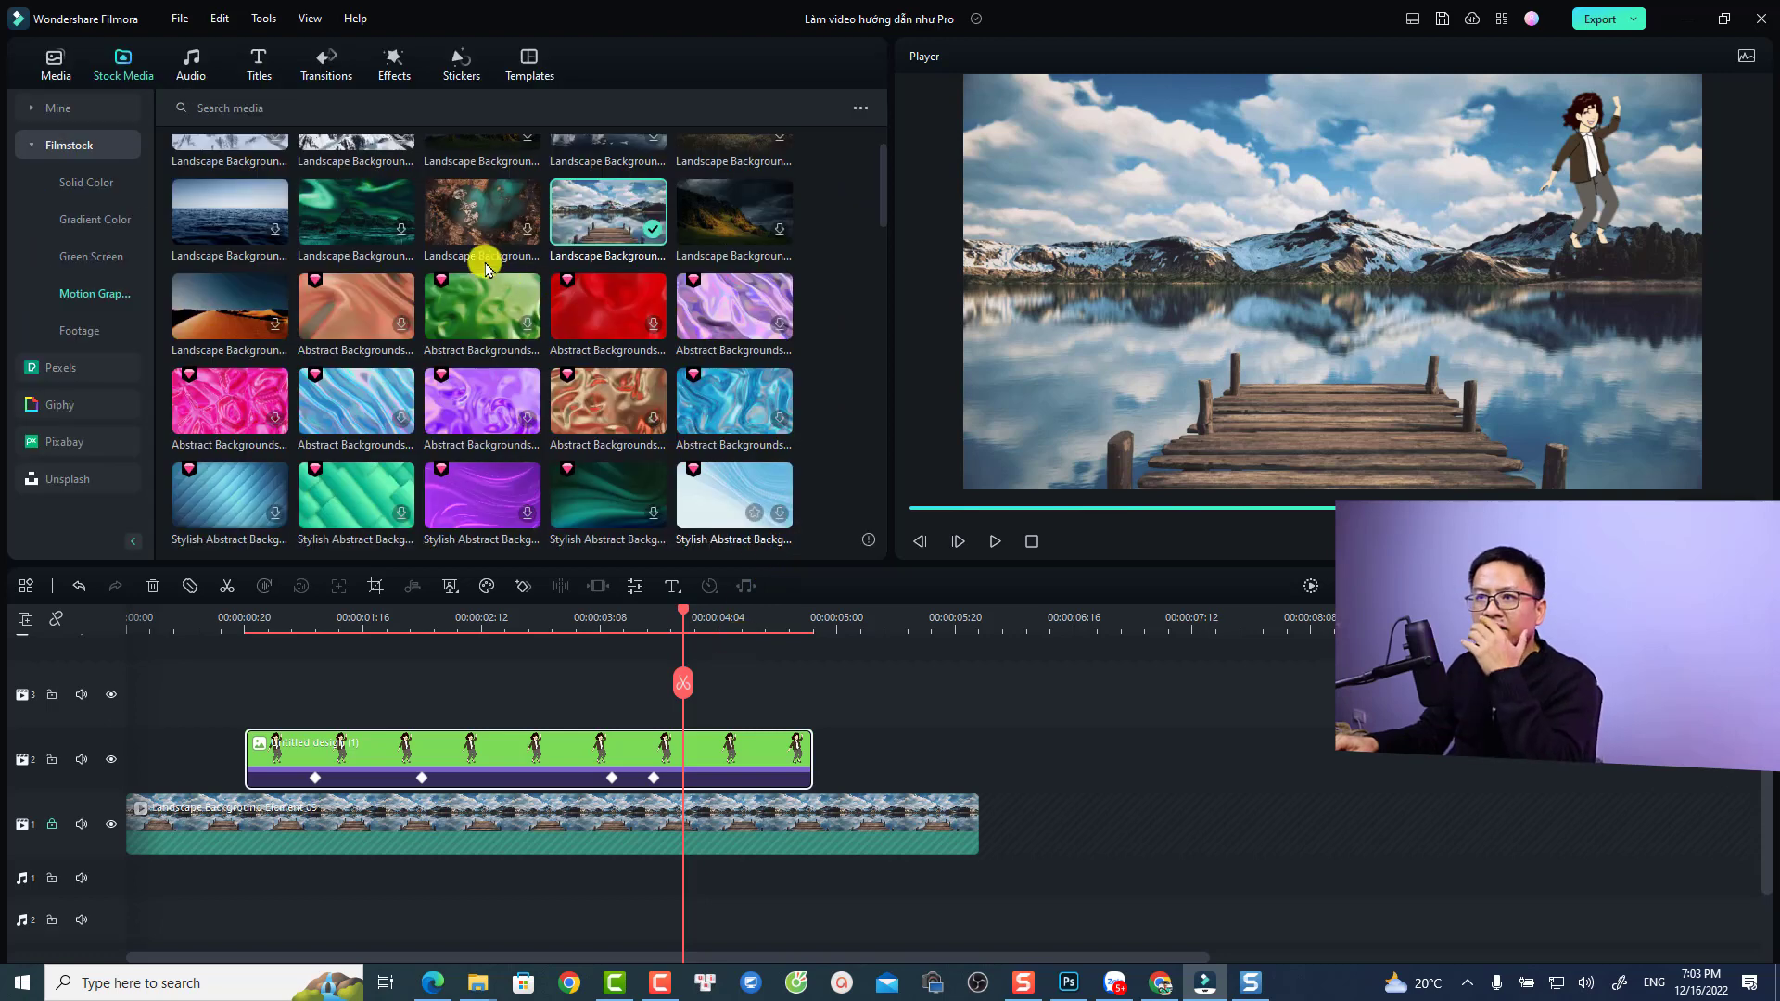
# Apply the Up-Down 1 shake video effect to the character clip.
pyautogui.click(393, 67)
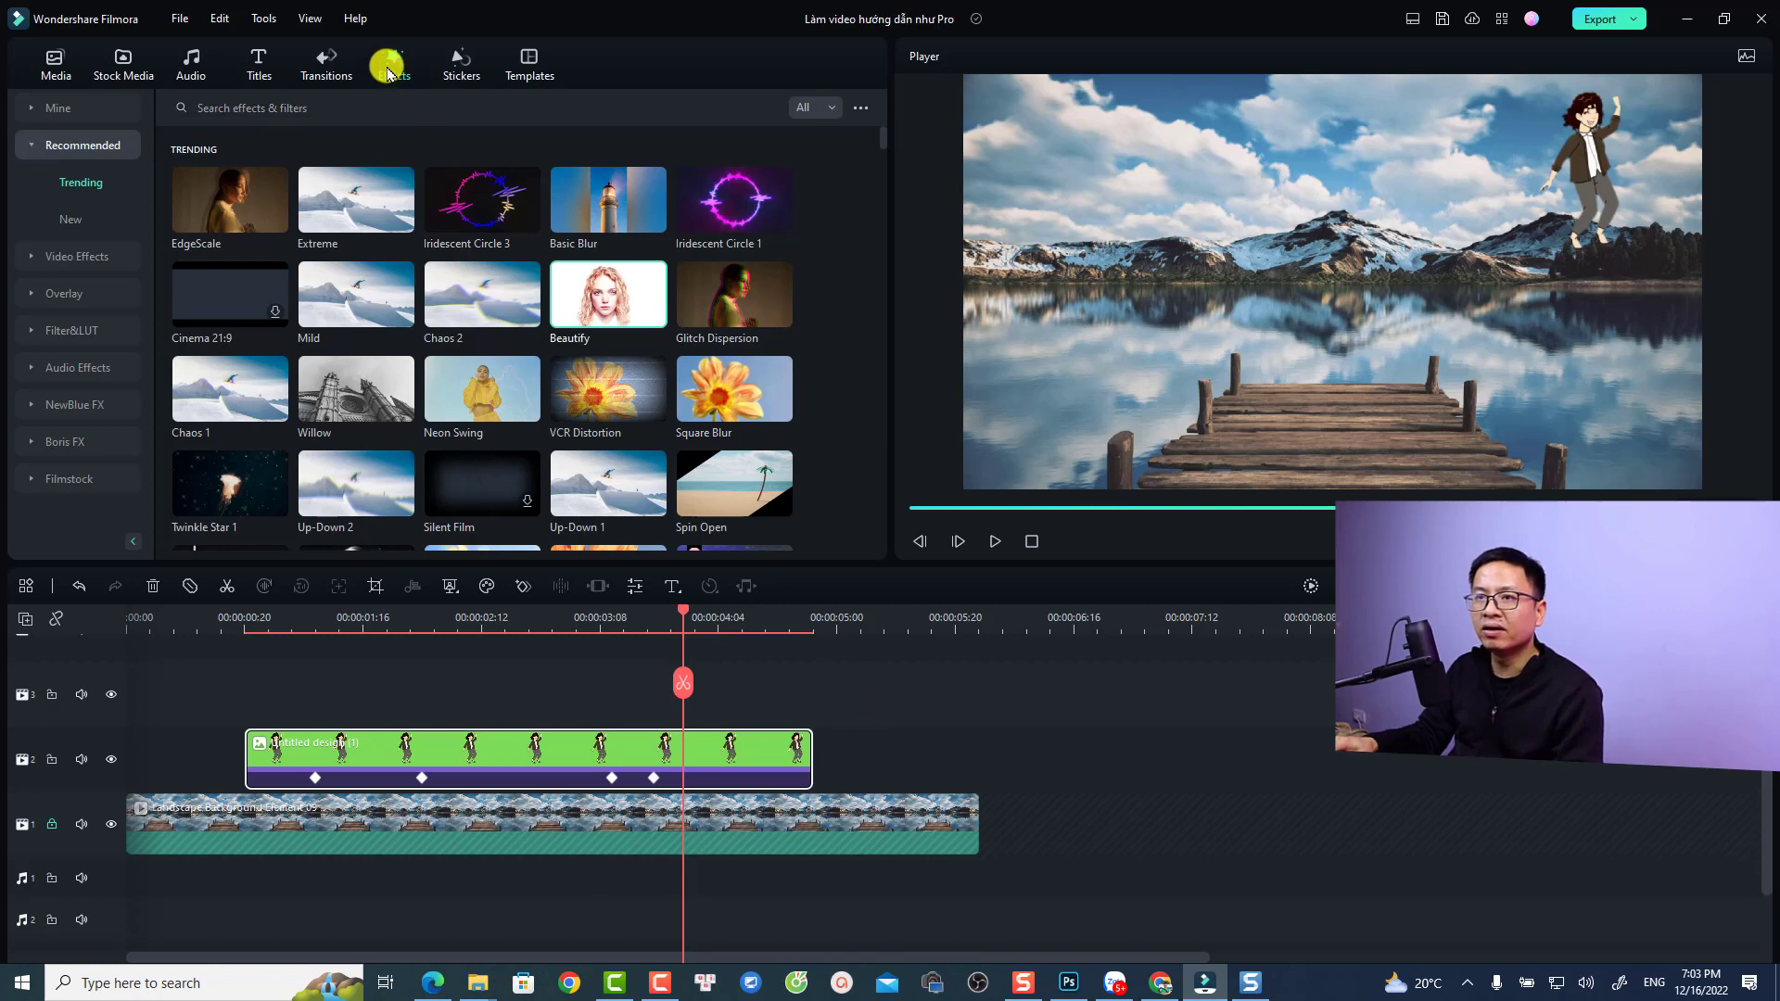
pyautogui.click(31, 259)
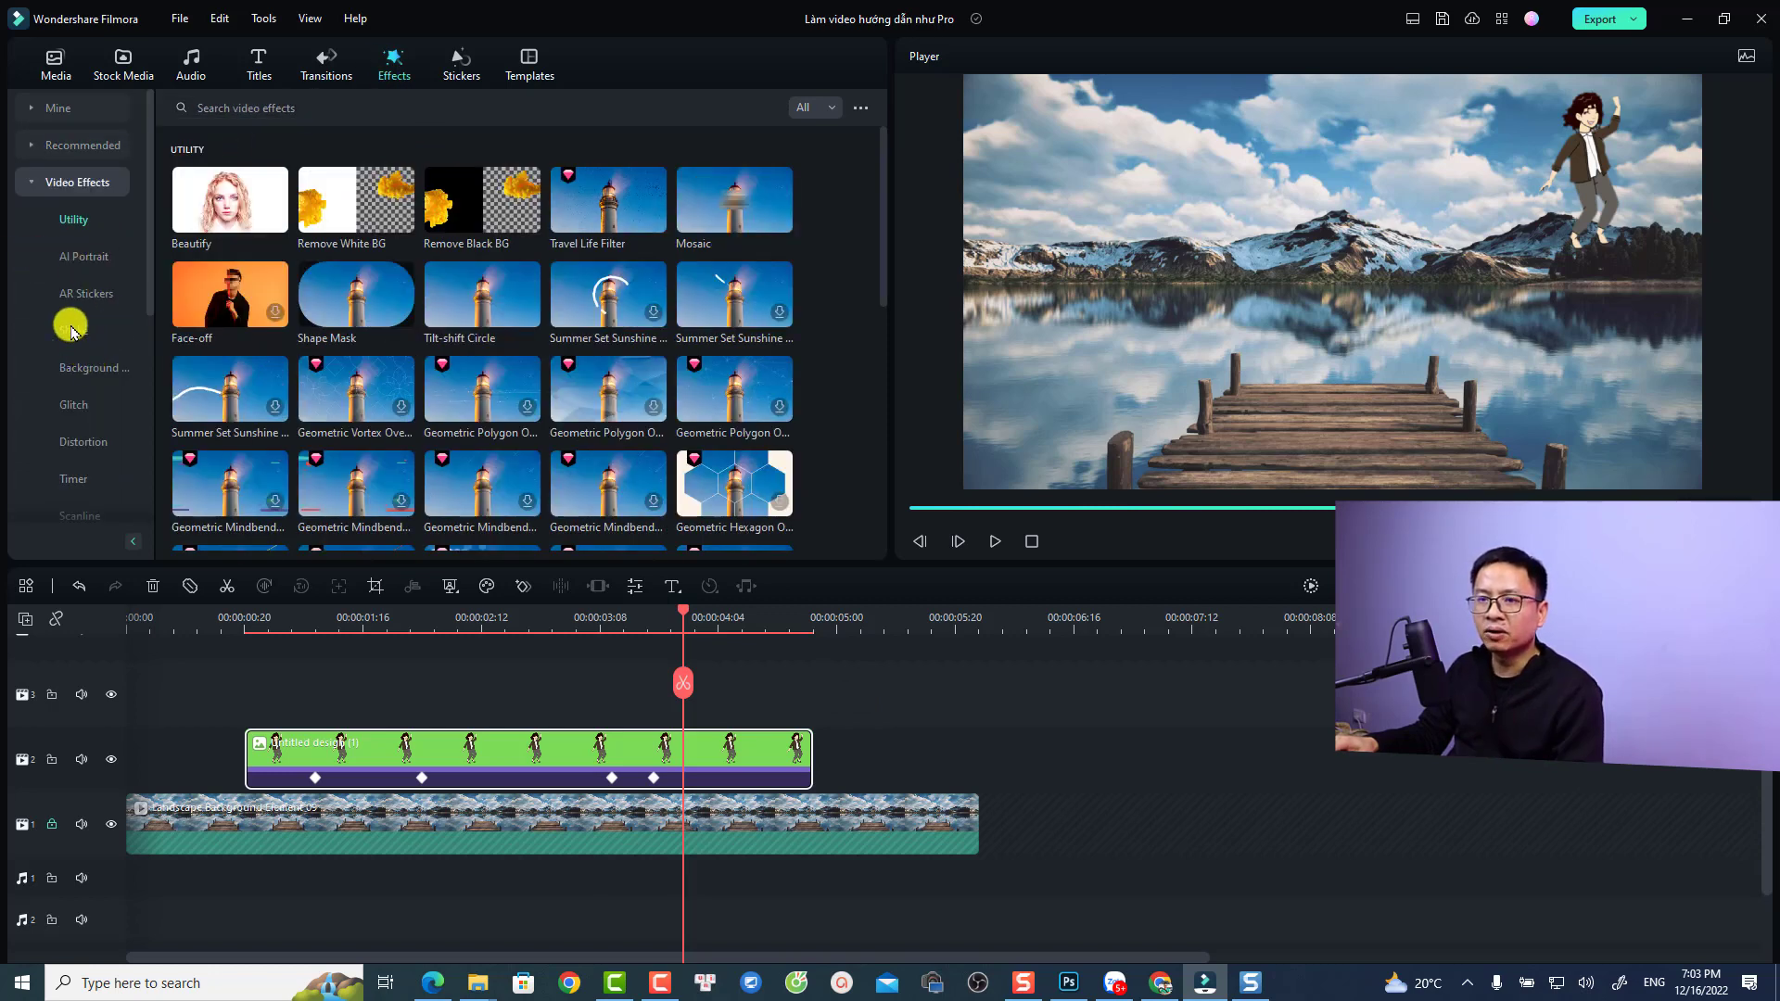
pyautogui.click(71, 329)
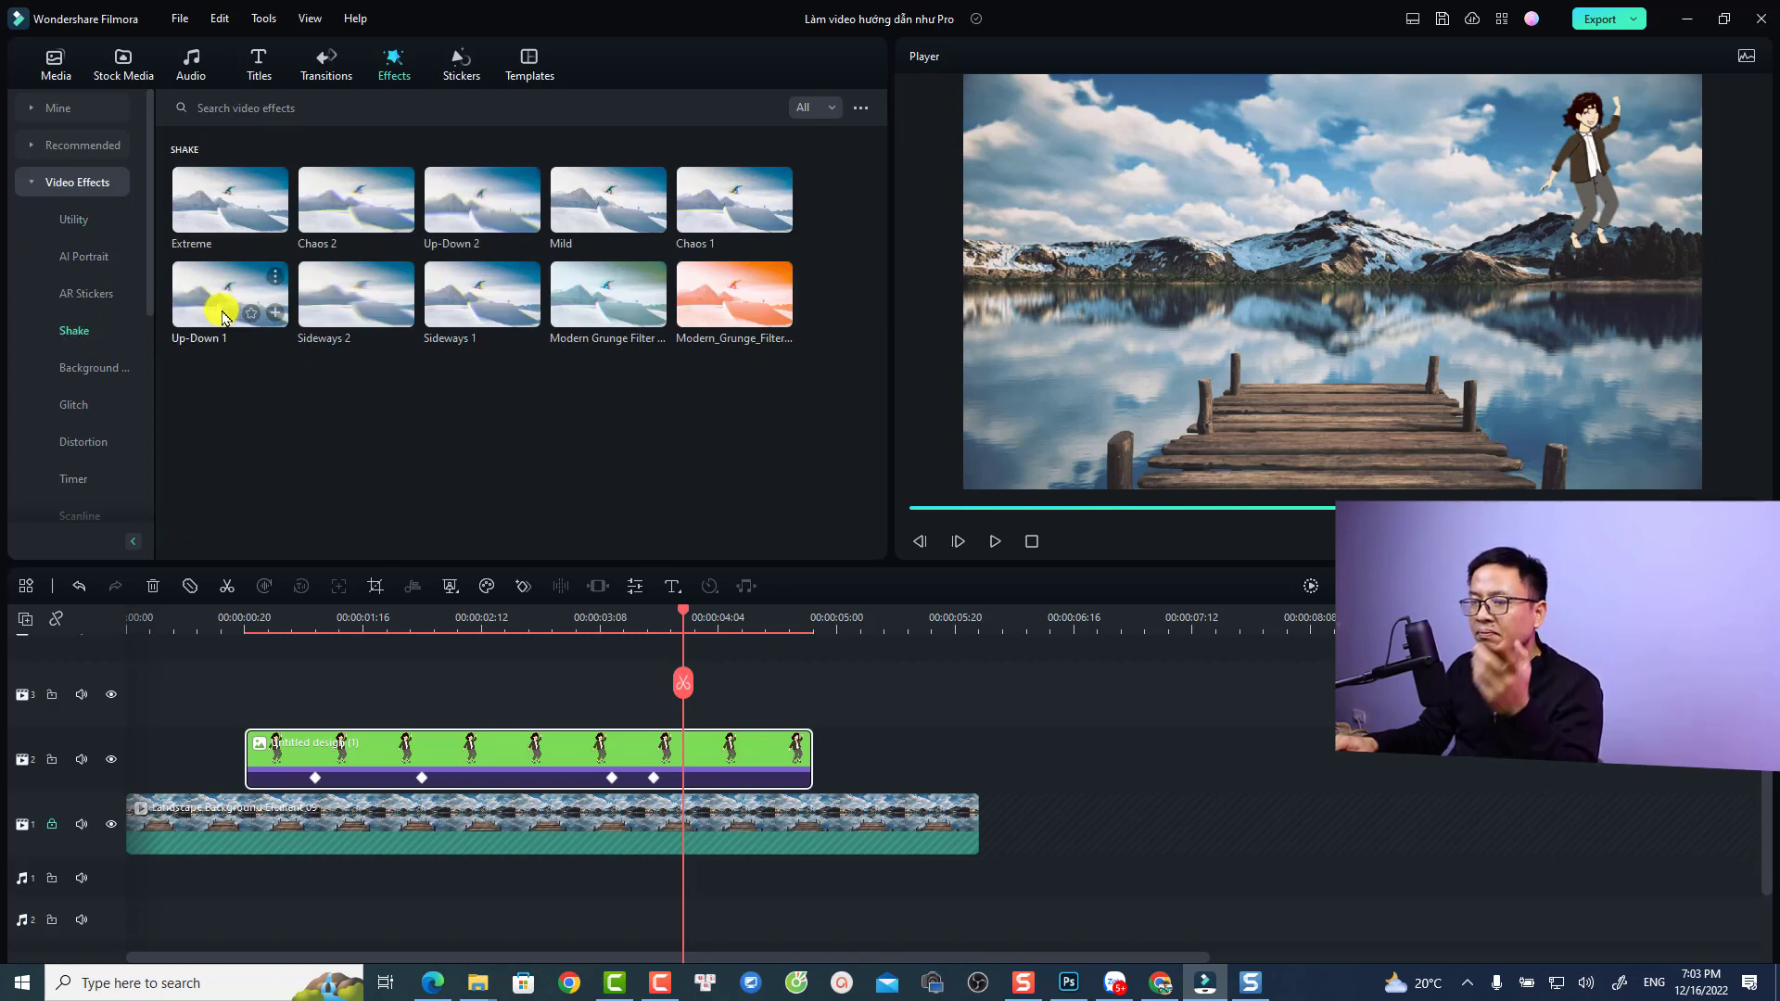
pyautogui.moveTo(223, 315); pyautogui.dragTo(321, 759)
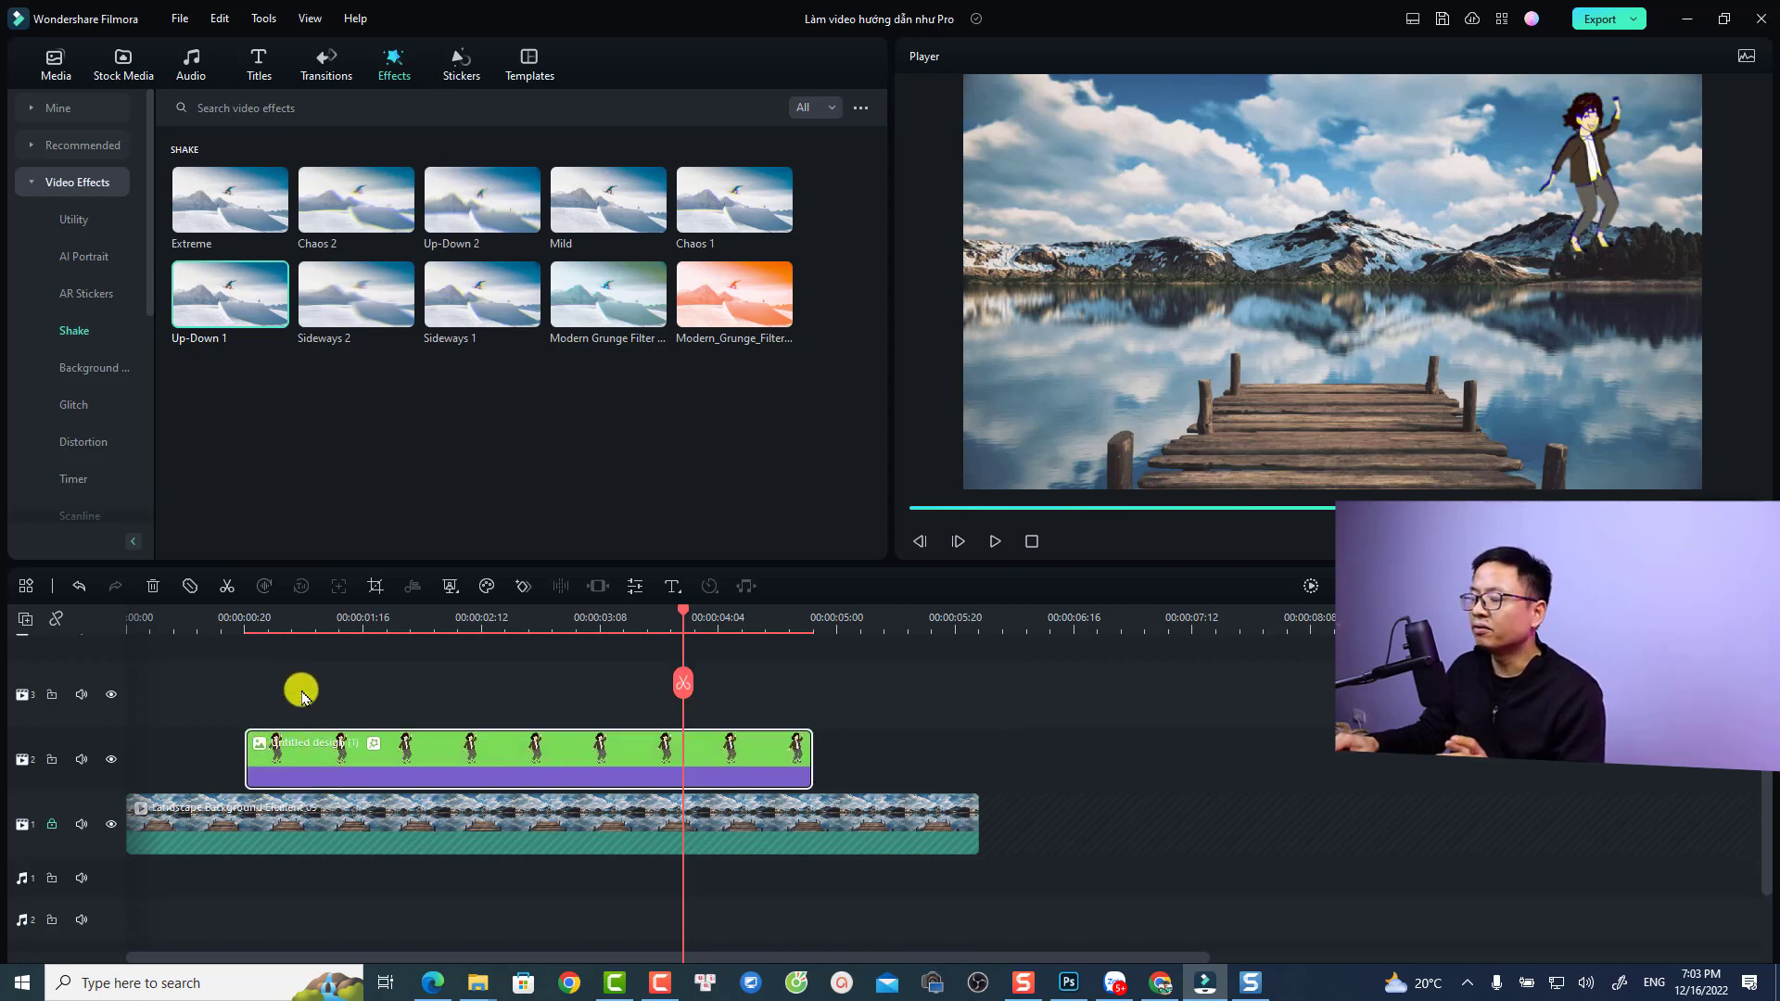
# Preview the character clip with its shake effect, and return the playhead to the clip's start.
pyautogui.click(258, 620)
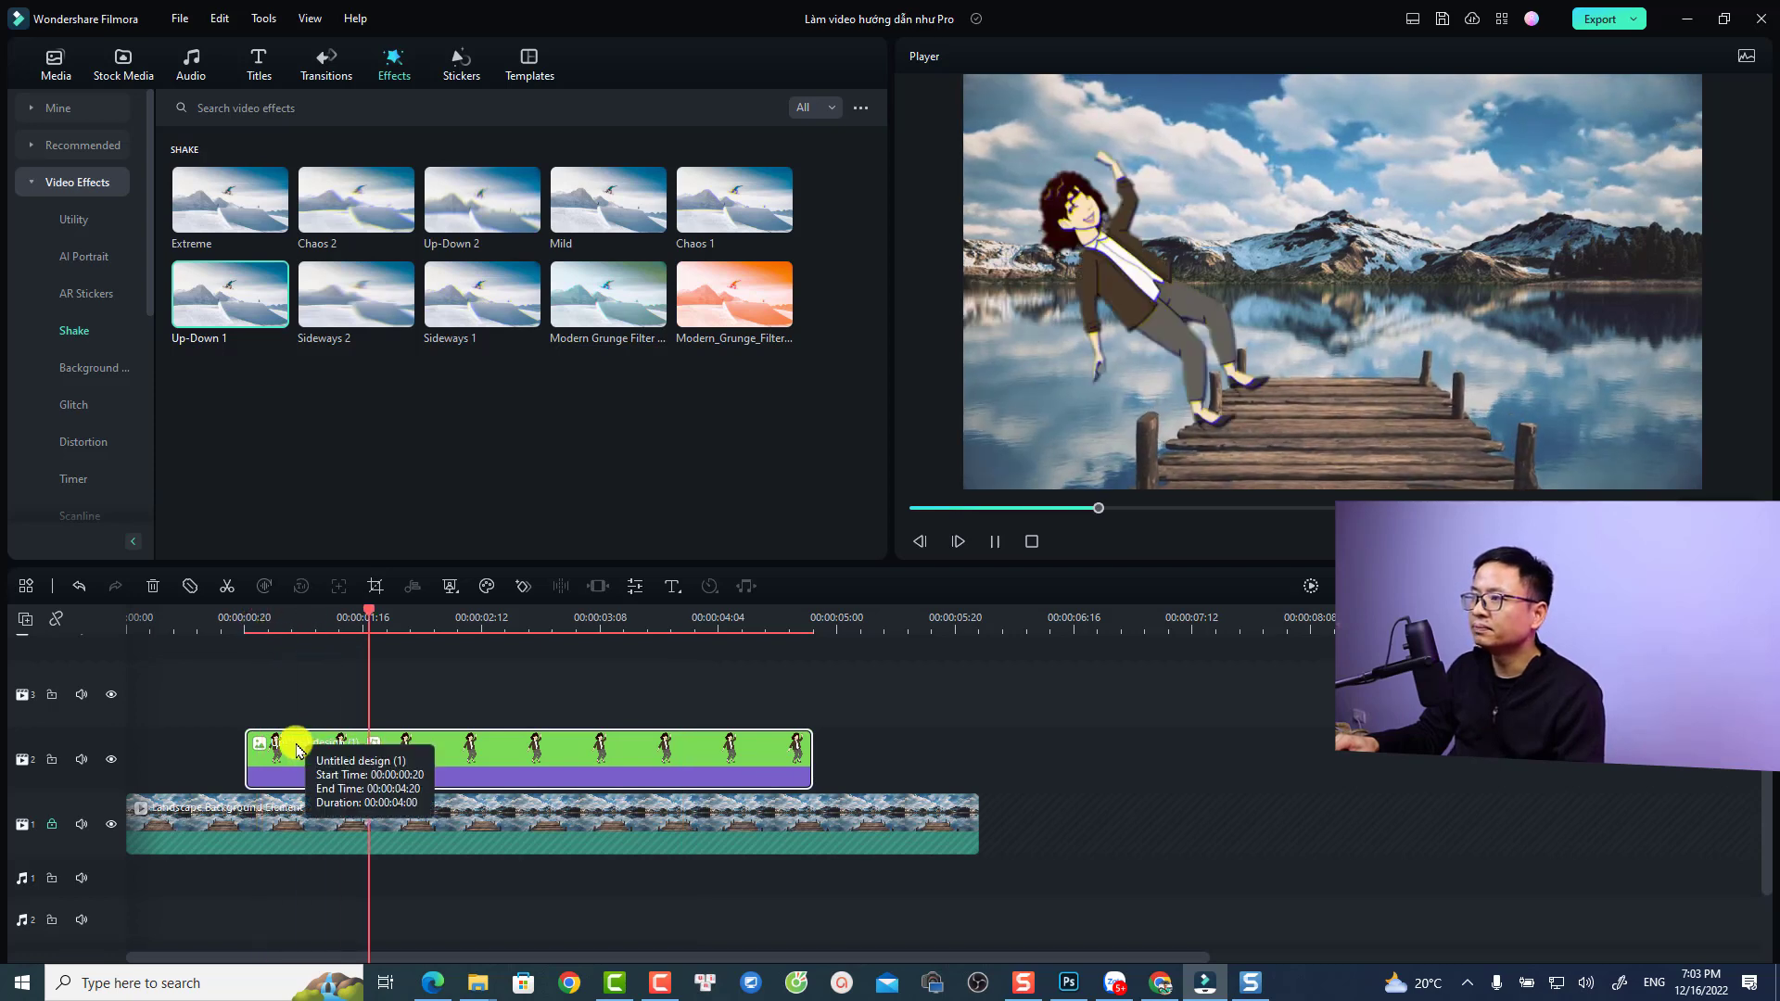
pyautogui.press('space')
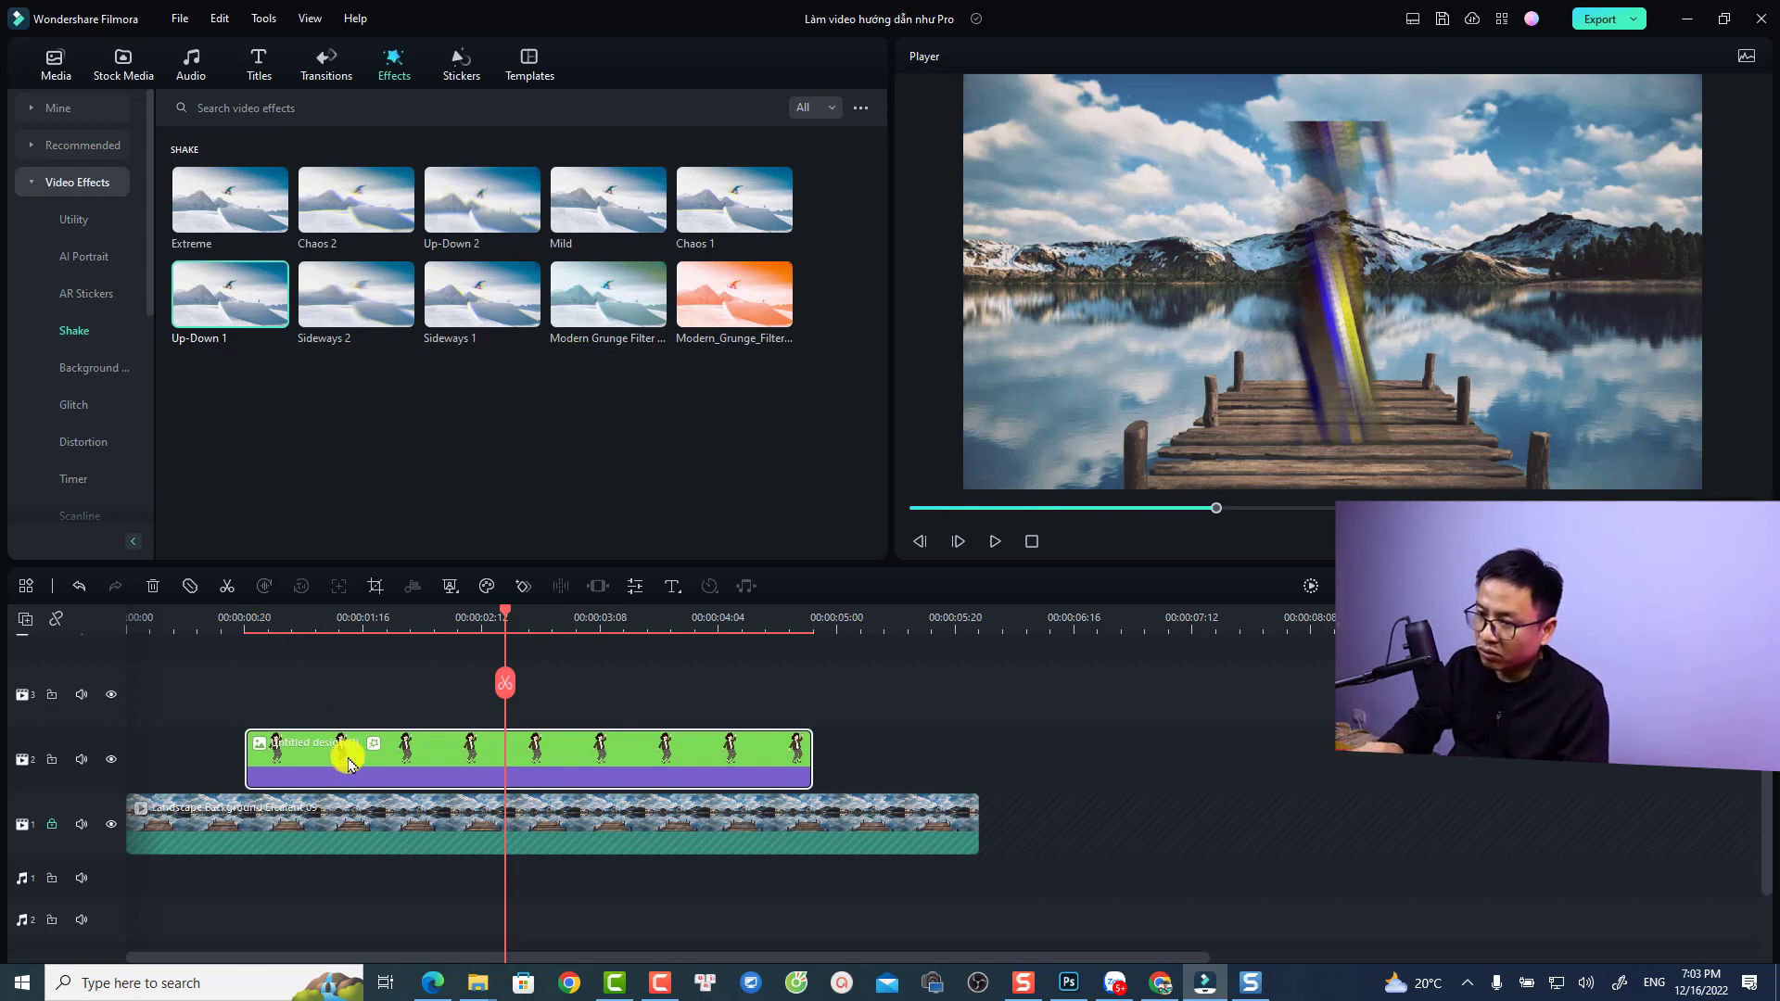
pyautogui.press('Up')
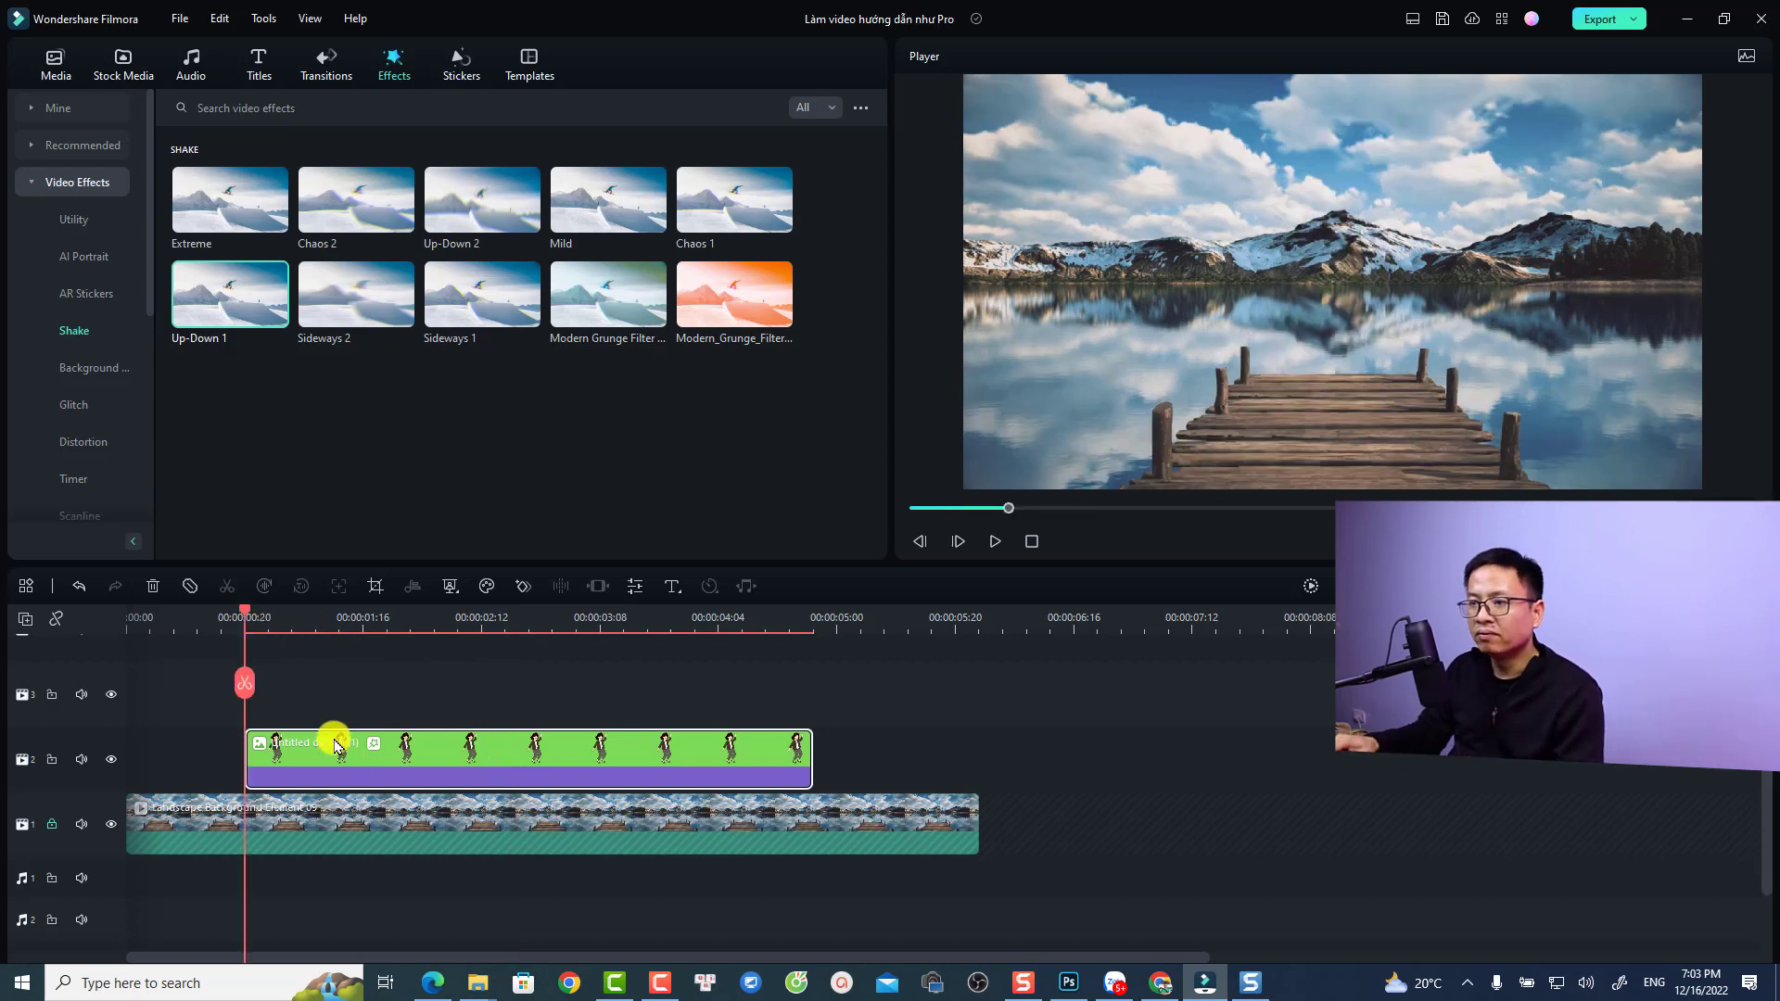
# Keyframe the Up-Down 1 effect's Frequency at 0.0 at the character clip's start, accept it, and preview the clip.
pyautogui.doubleClick(320, 755)
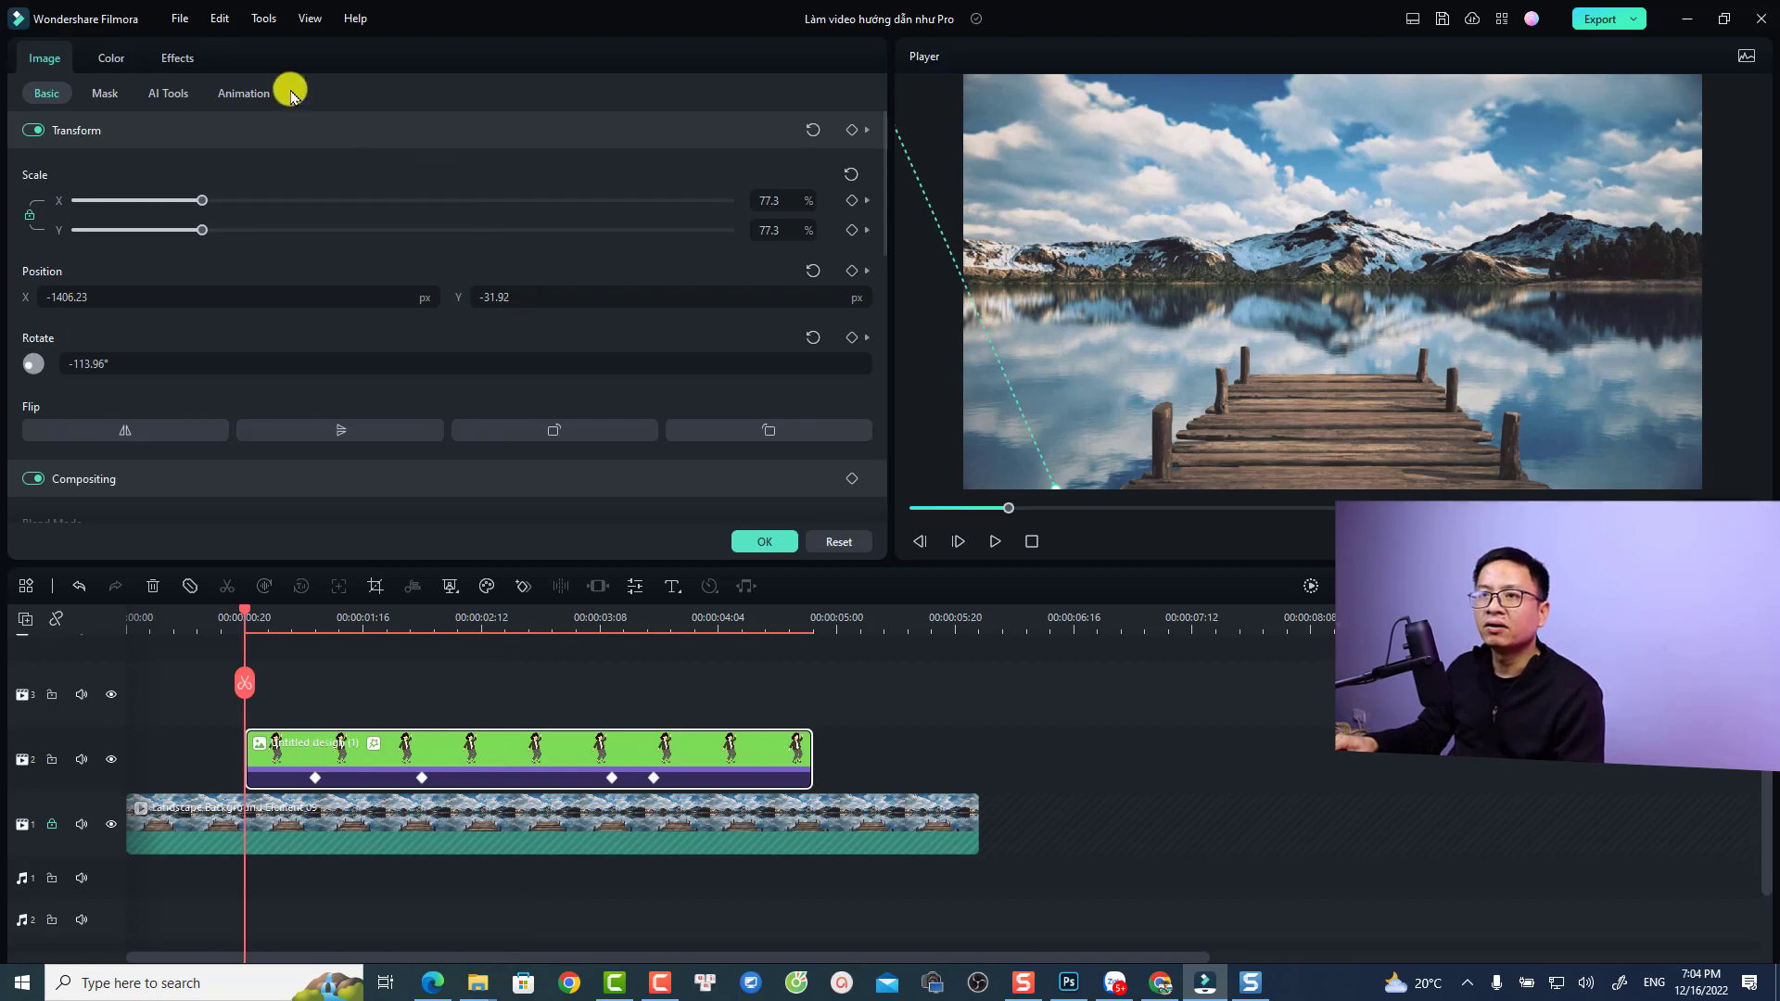
pyautogui.click(175, 57)
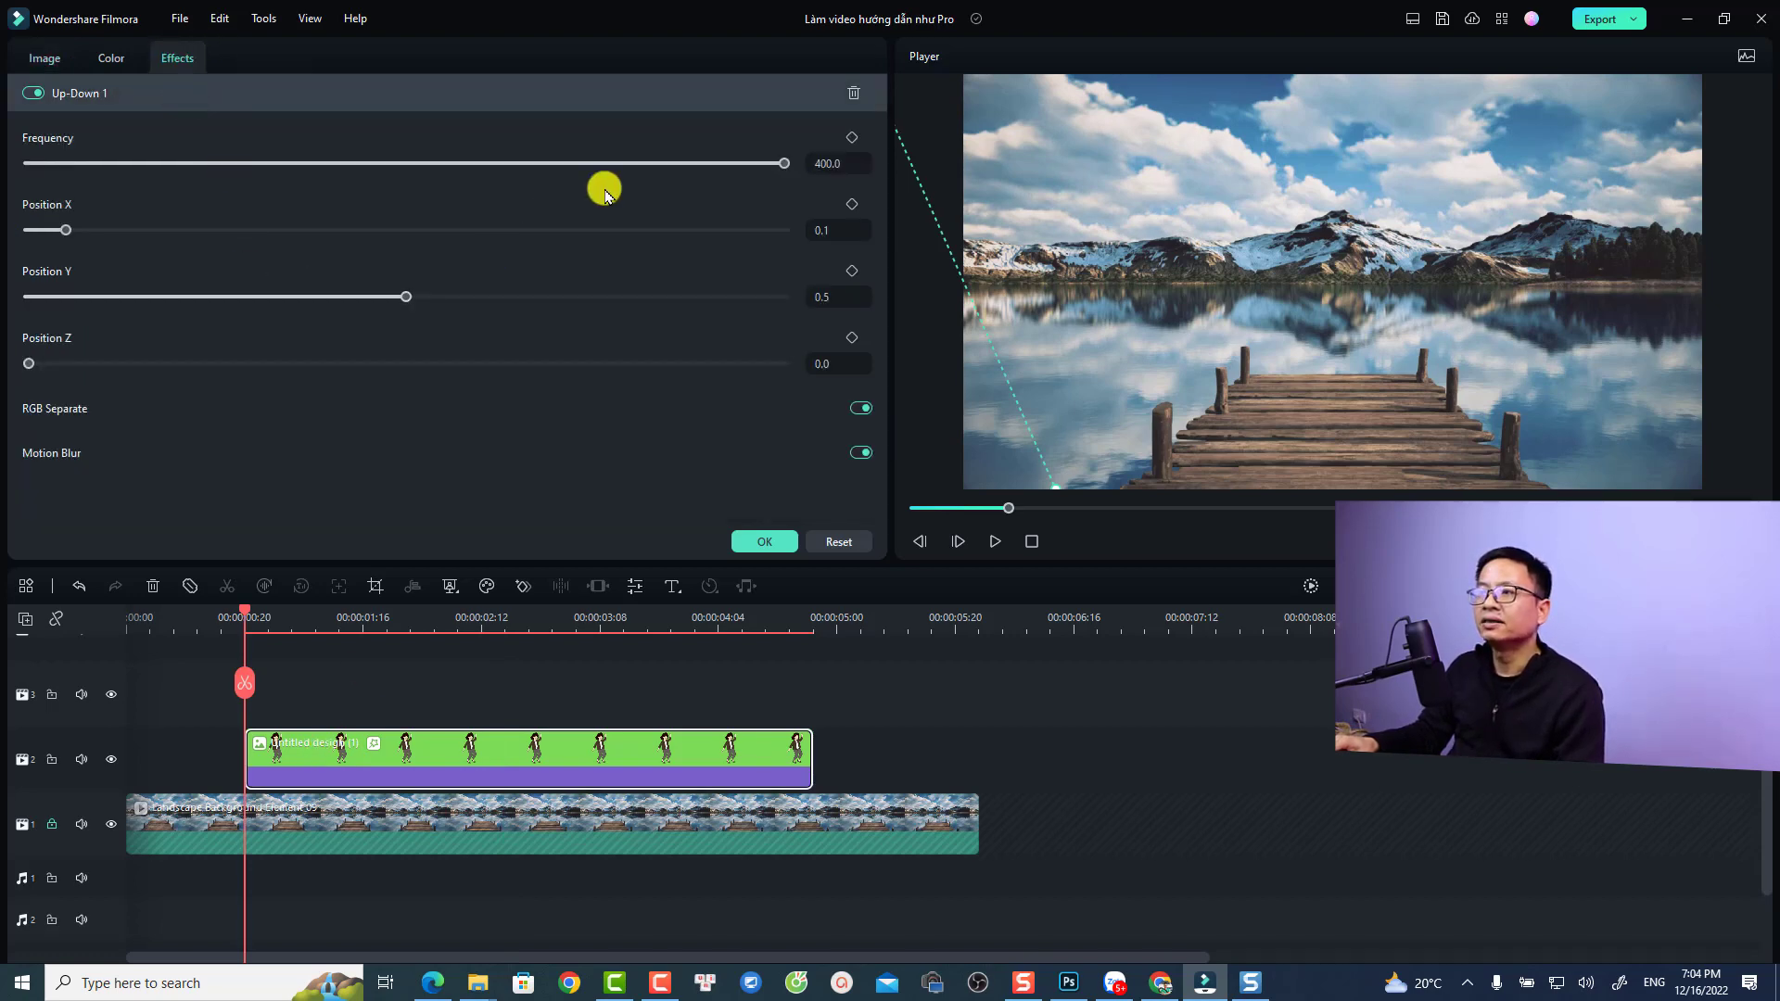
pyautogui.click(852, 137)
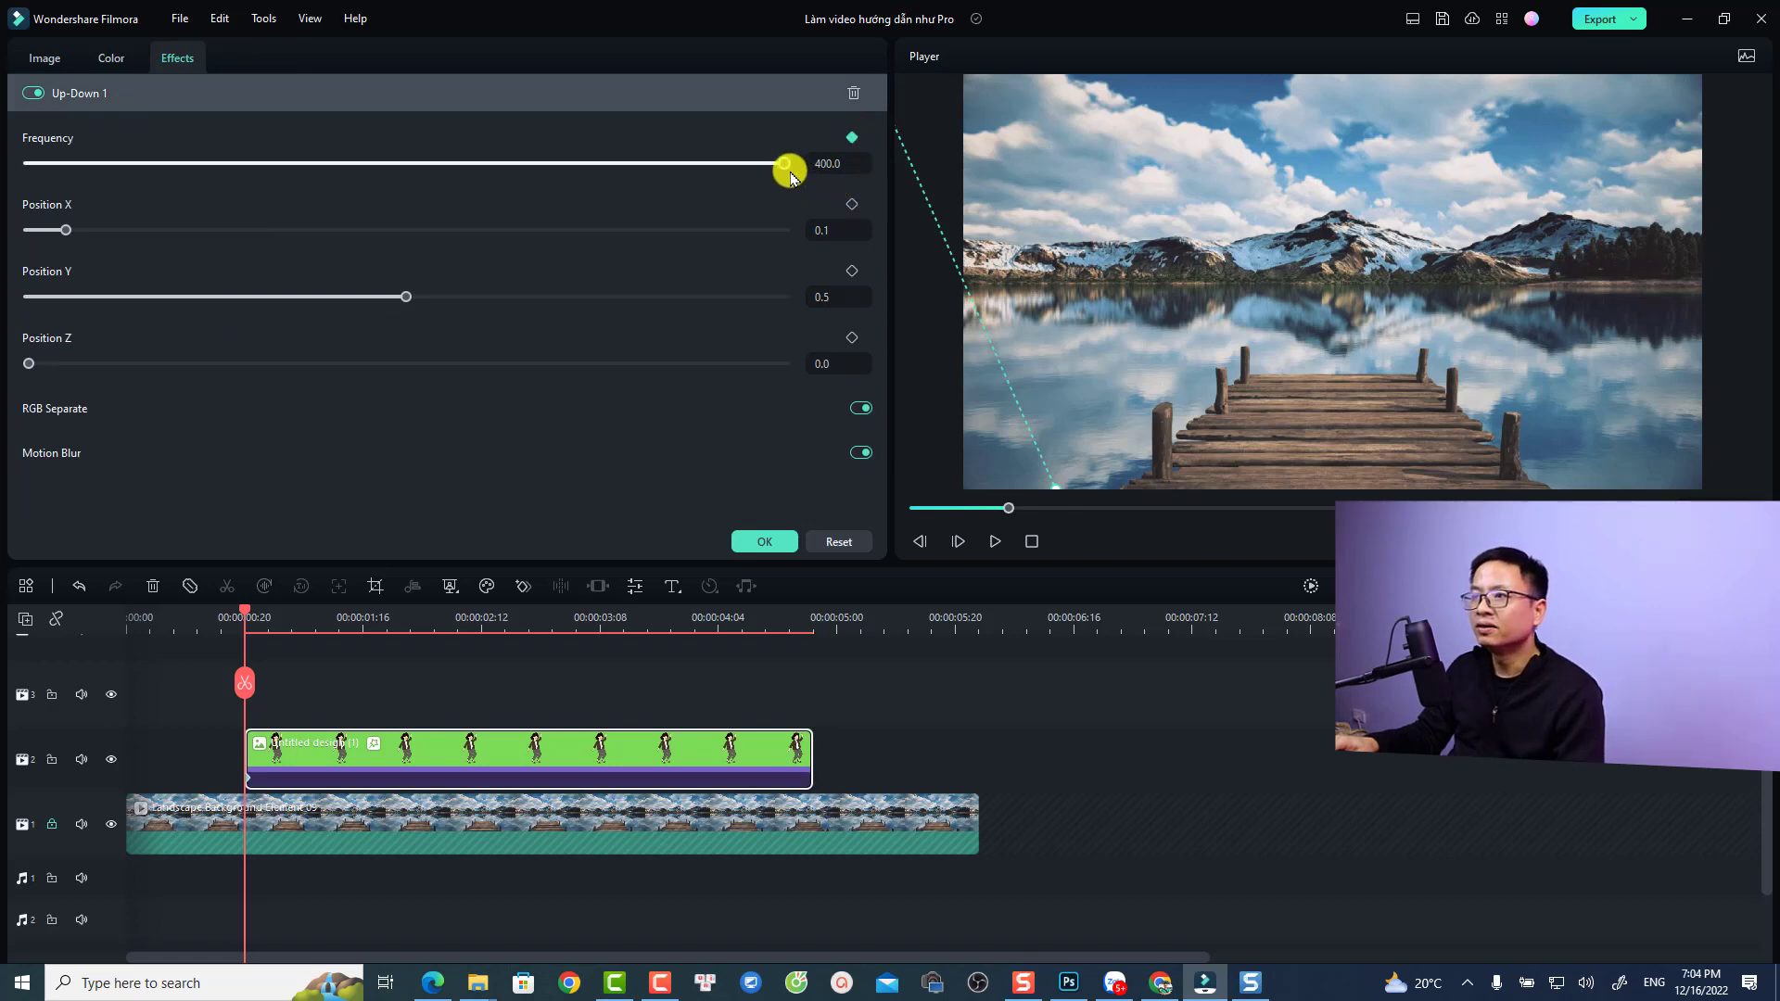
pyautogui.moveTo(776, 170); pyautogui.dragTo(14, 176)
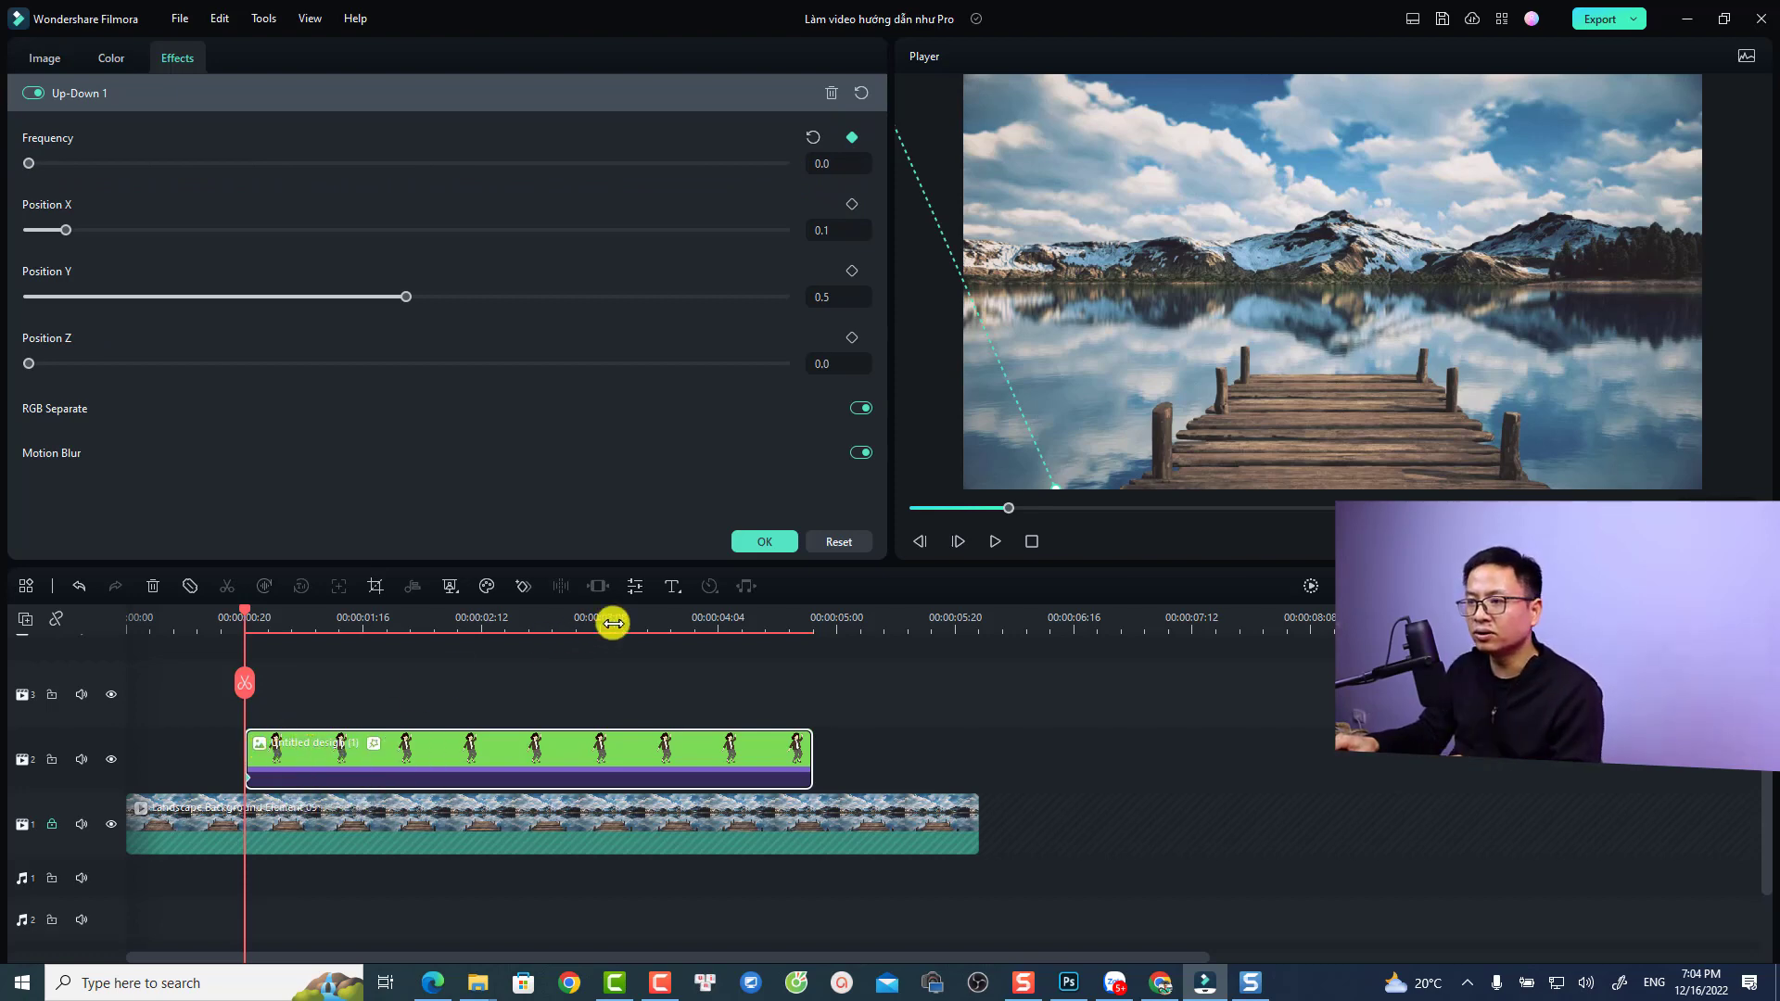
pyautogui.click(734, 542)
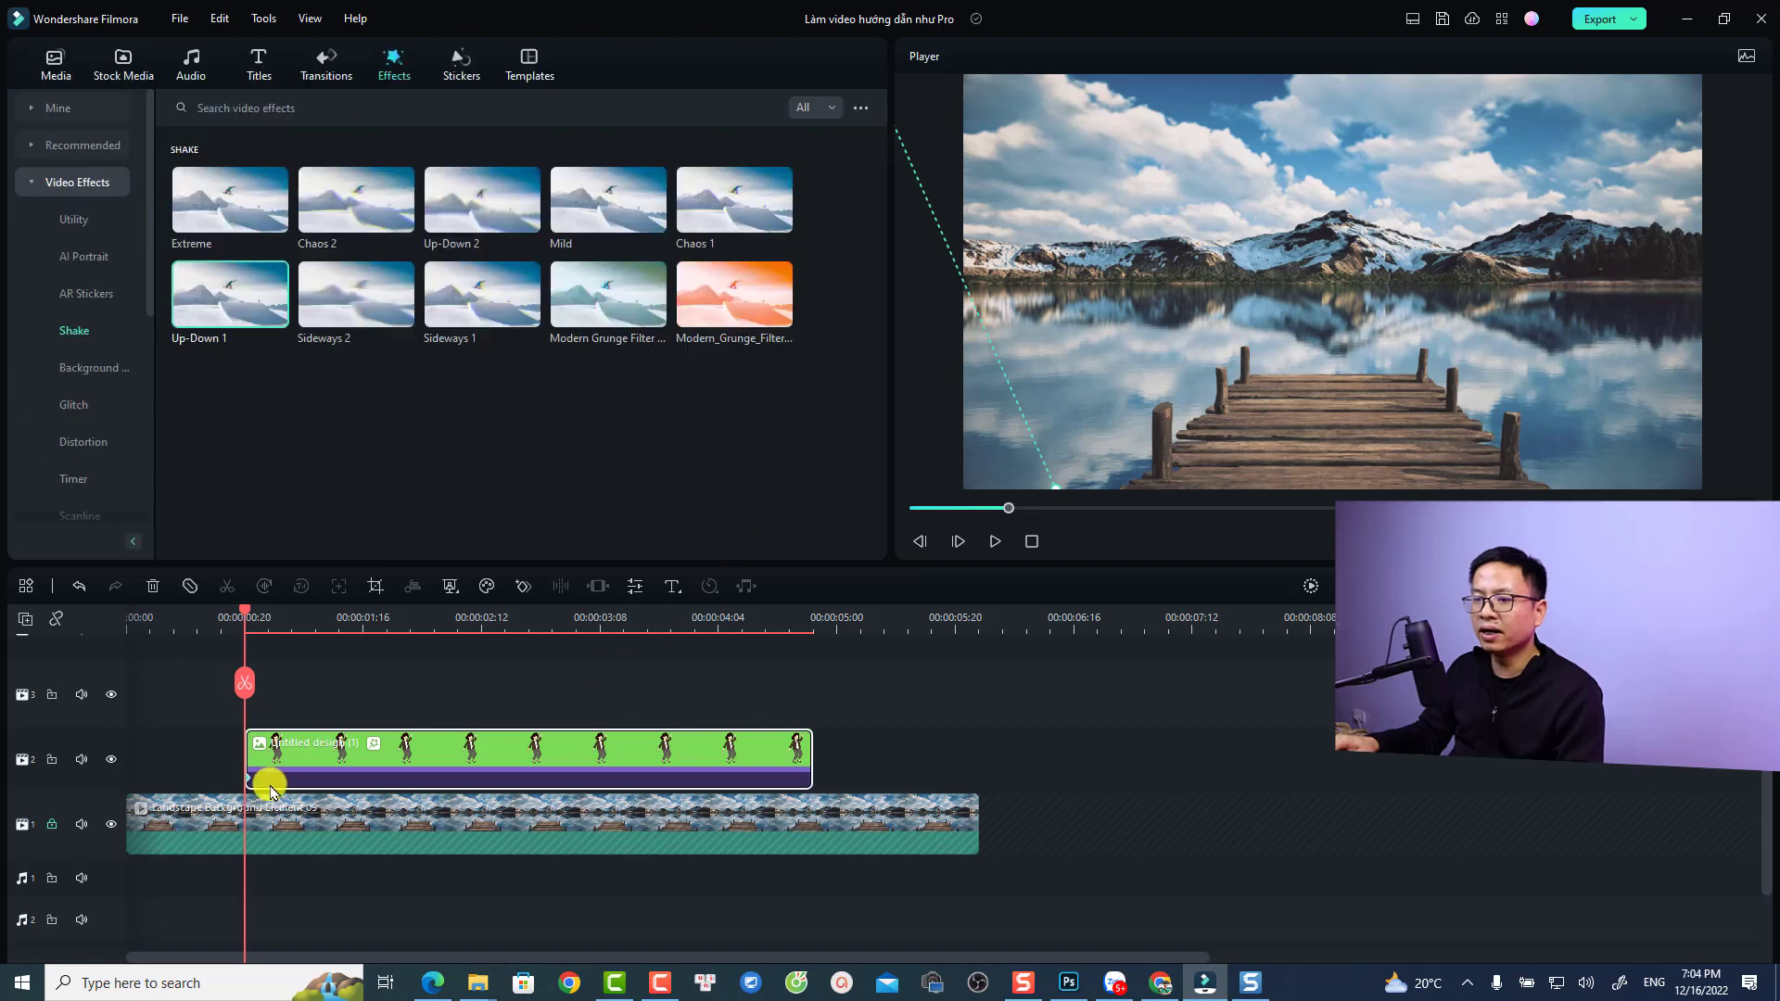
pyautogui.click(191, 618)
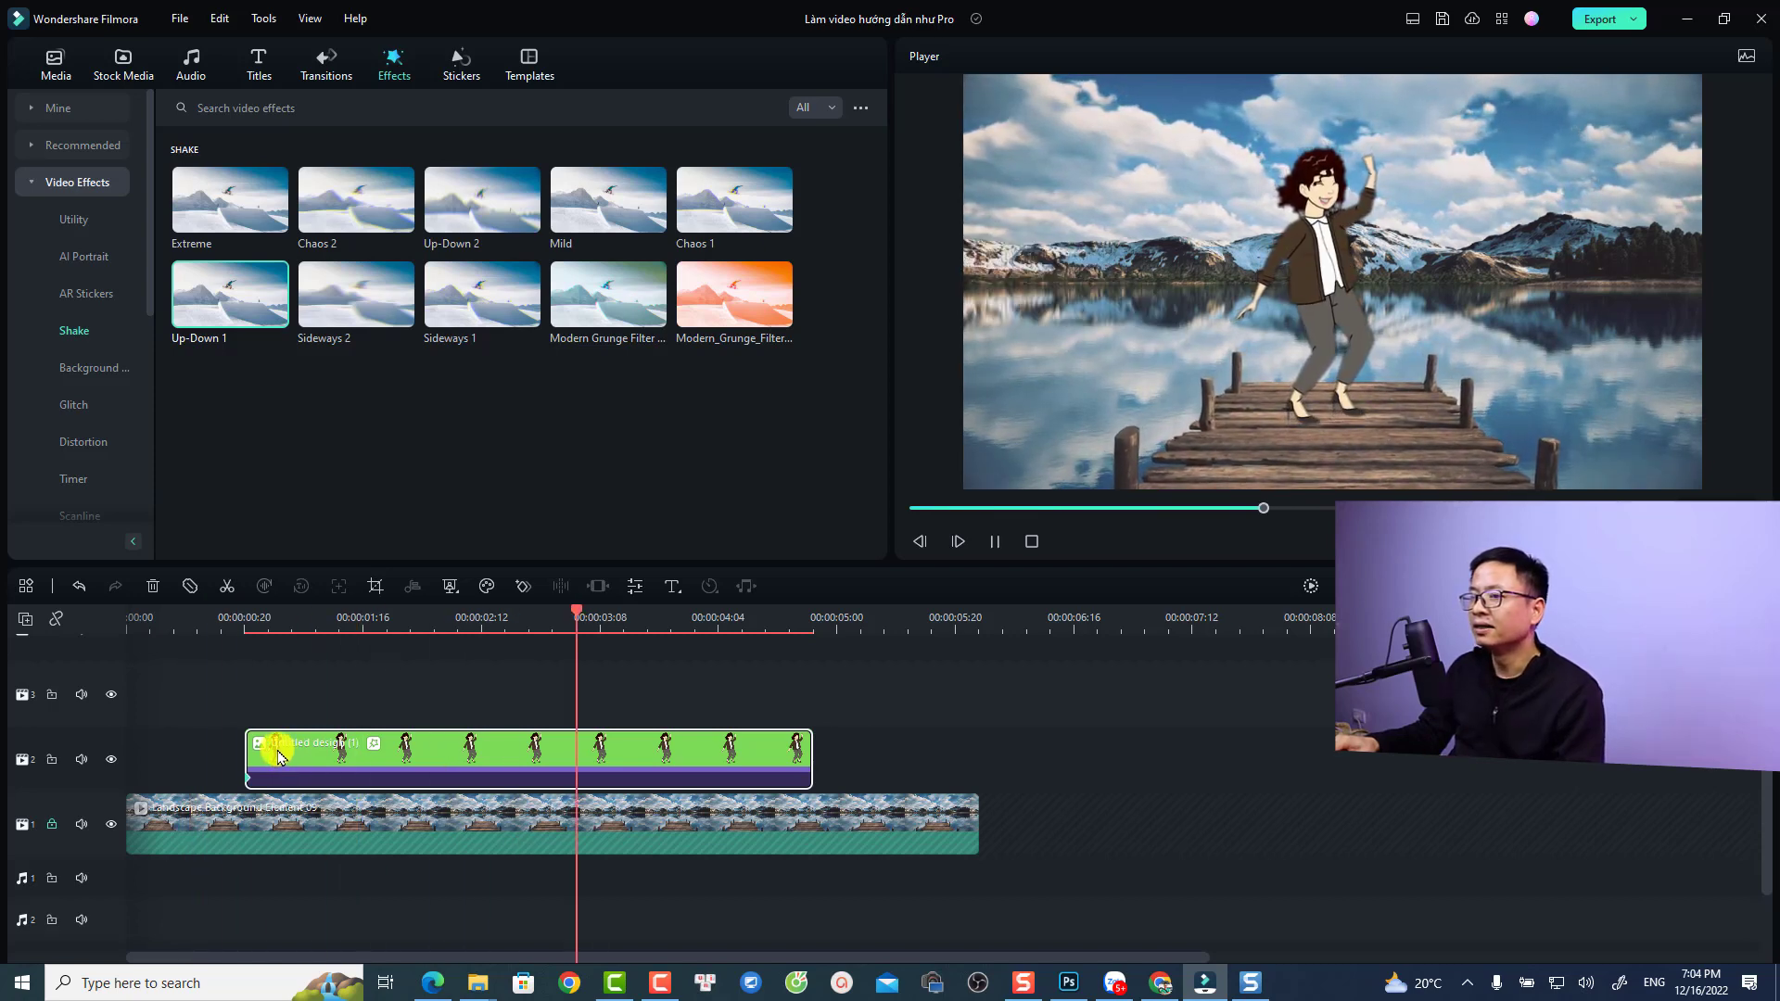
pyautogui.press('space')
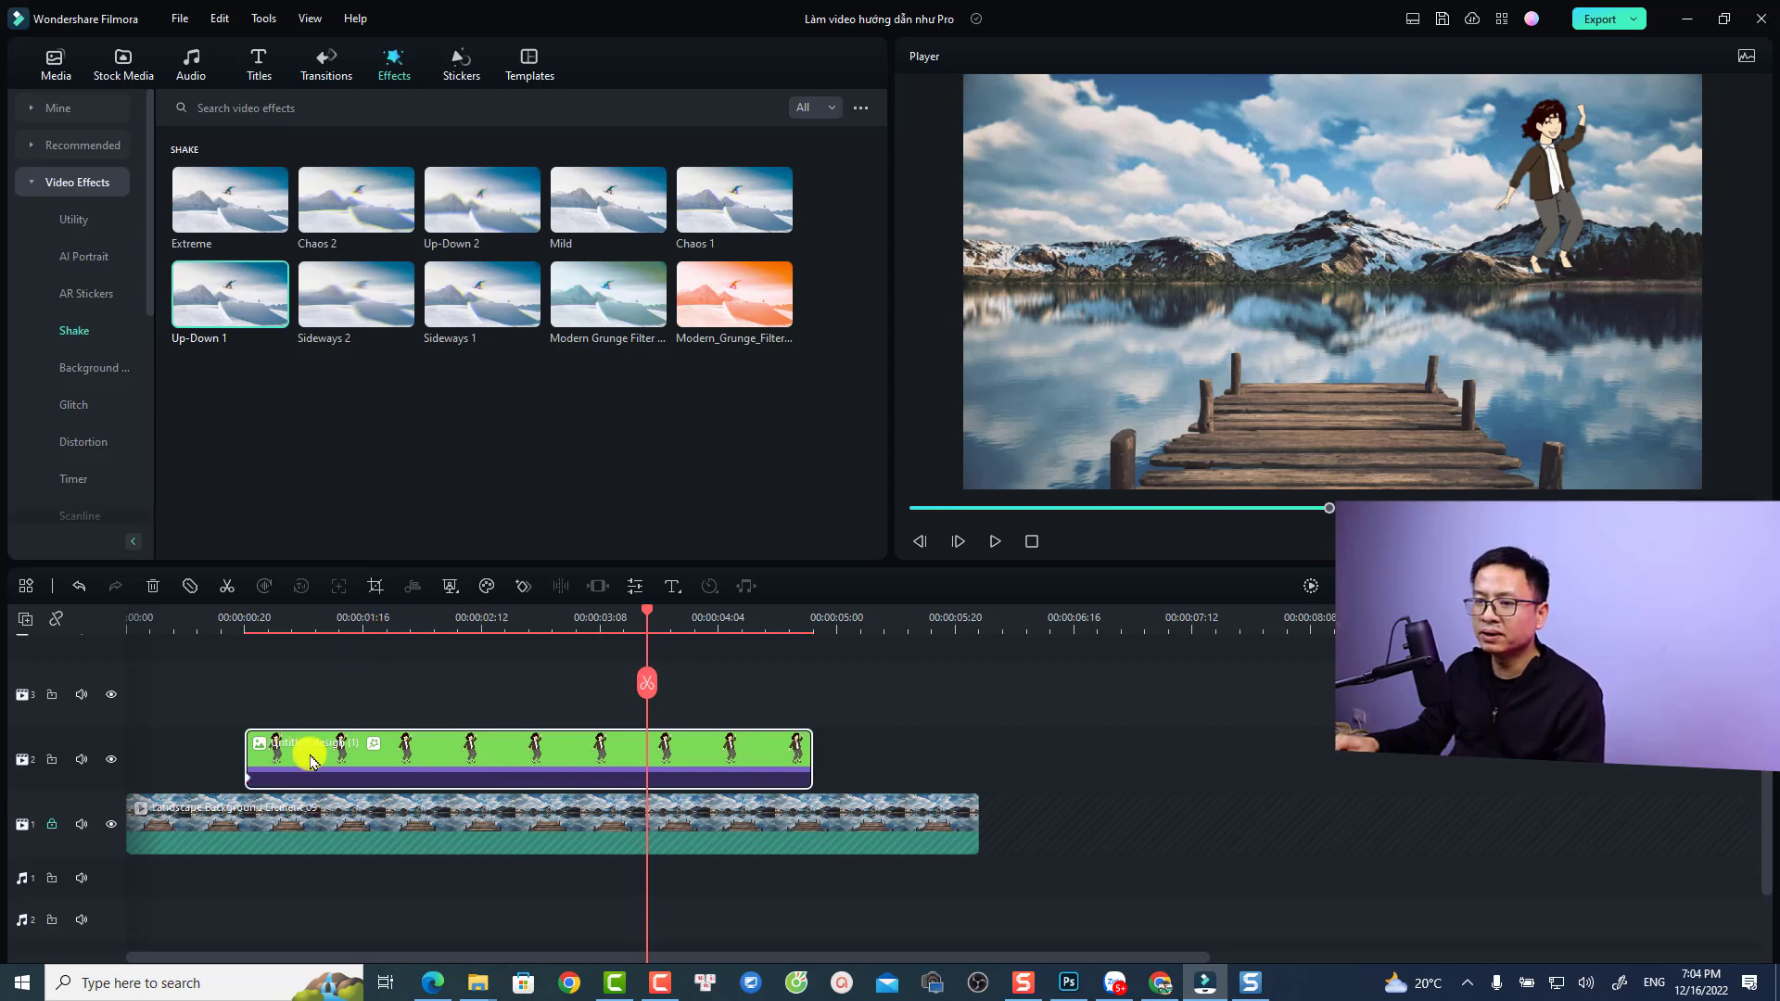
# Keyframe the Up-Down 1 effect's Frequency at 14.2 at about 2.1 seconds, and preview from just before the character clip.
pyautogui.doubleClick(311, 761)
pyautogui.click(351, 619)
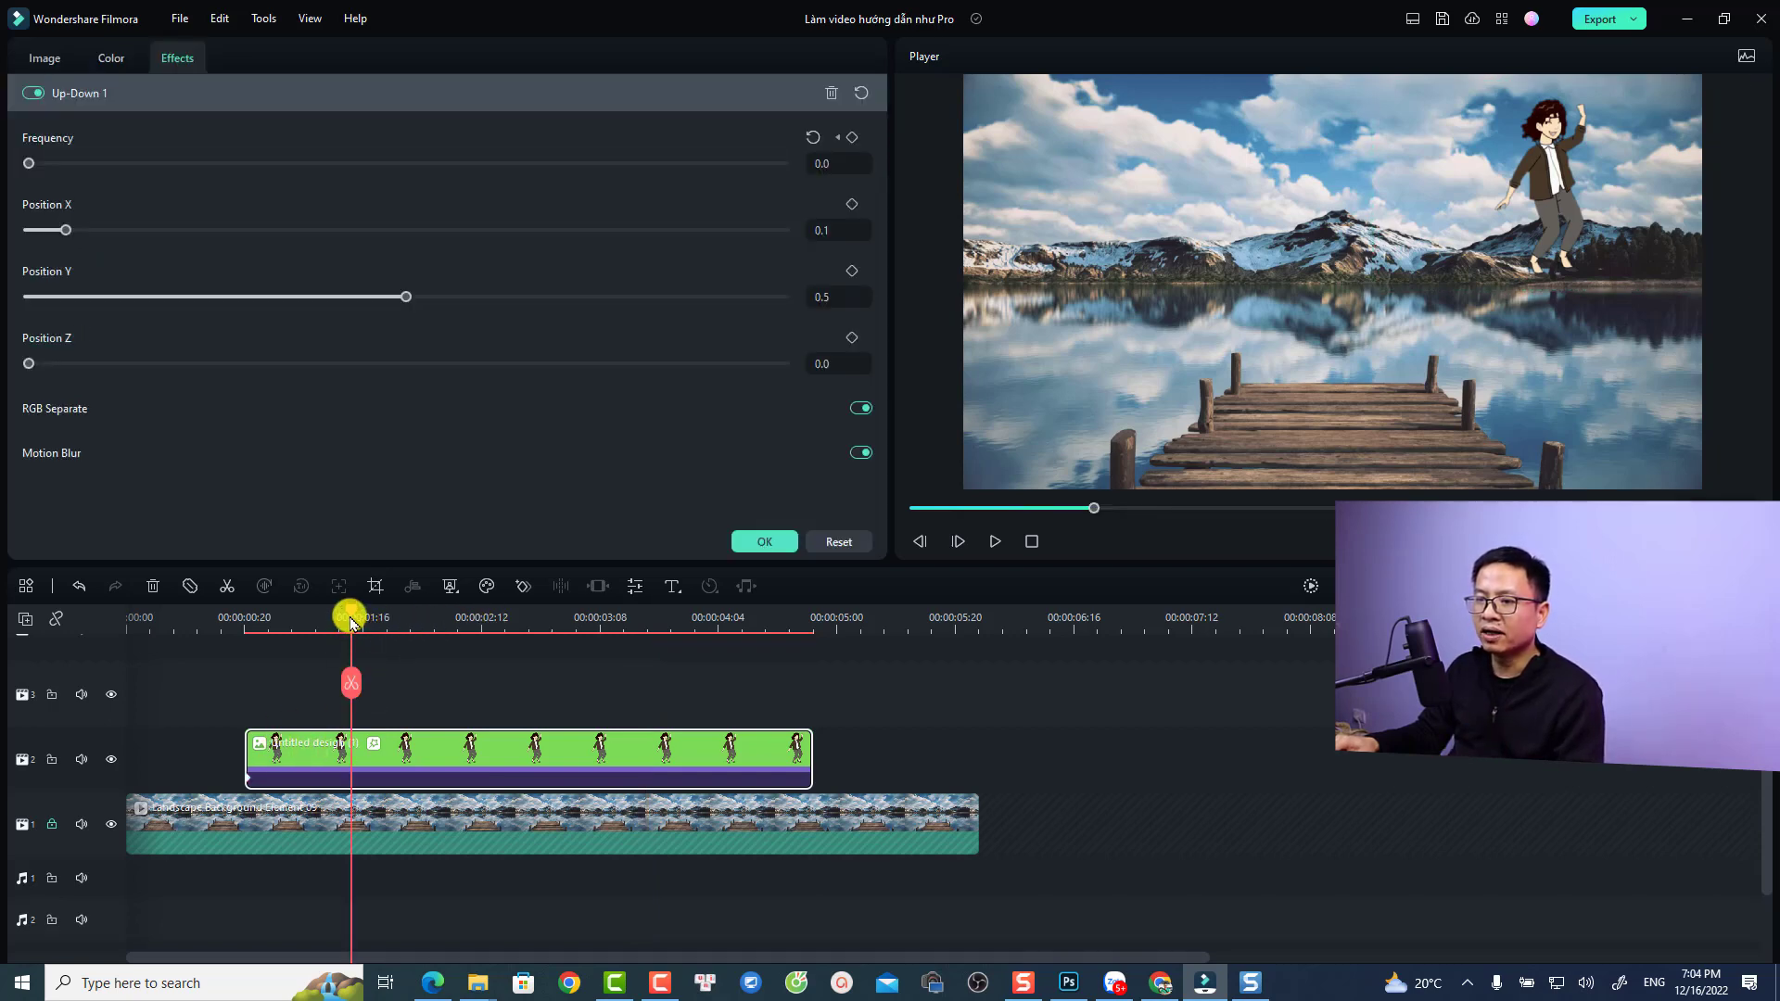
pyautogui.moveTo(350, 616); pyautogui.dragTo(424, 644)
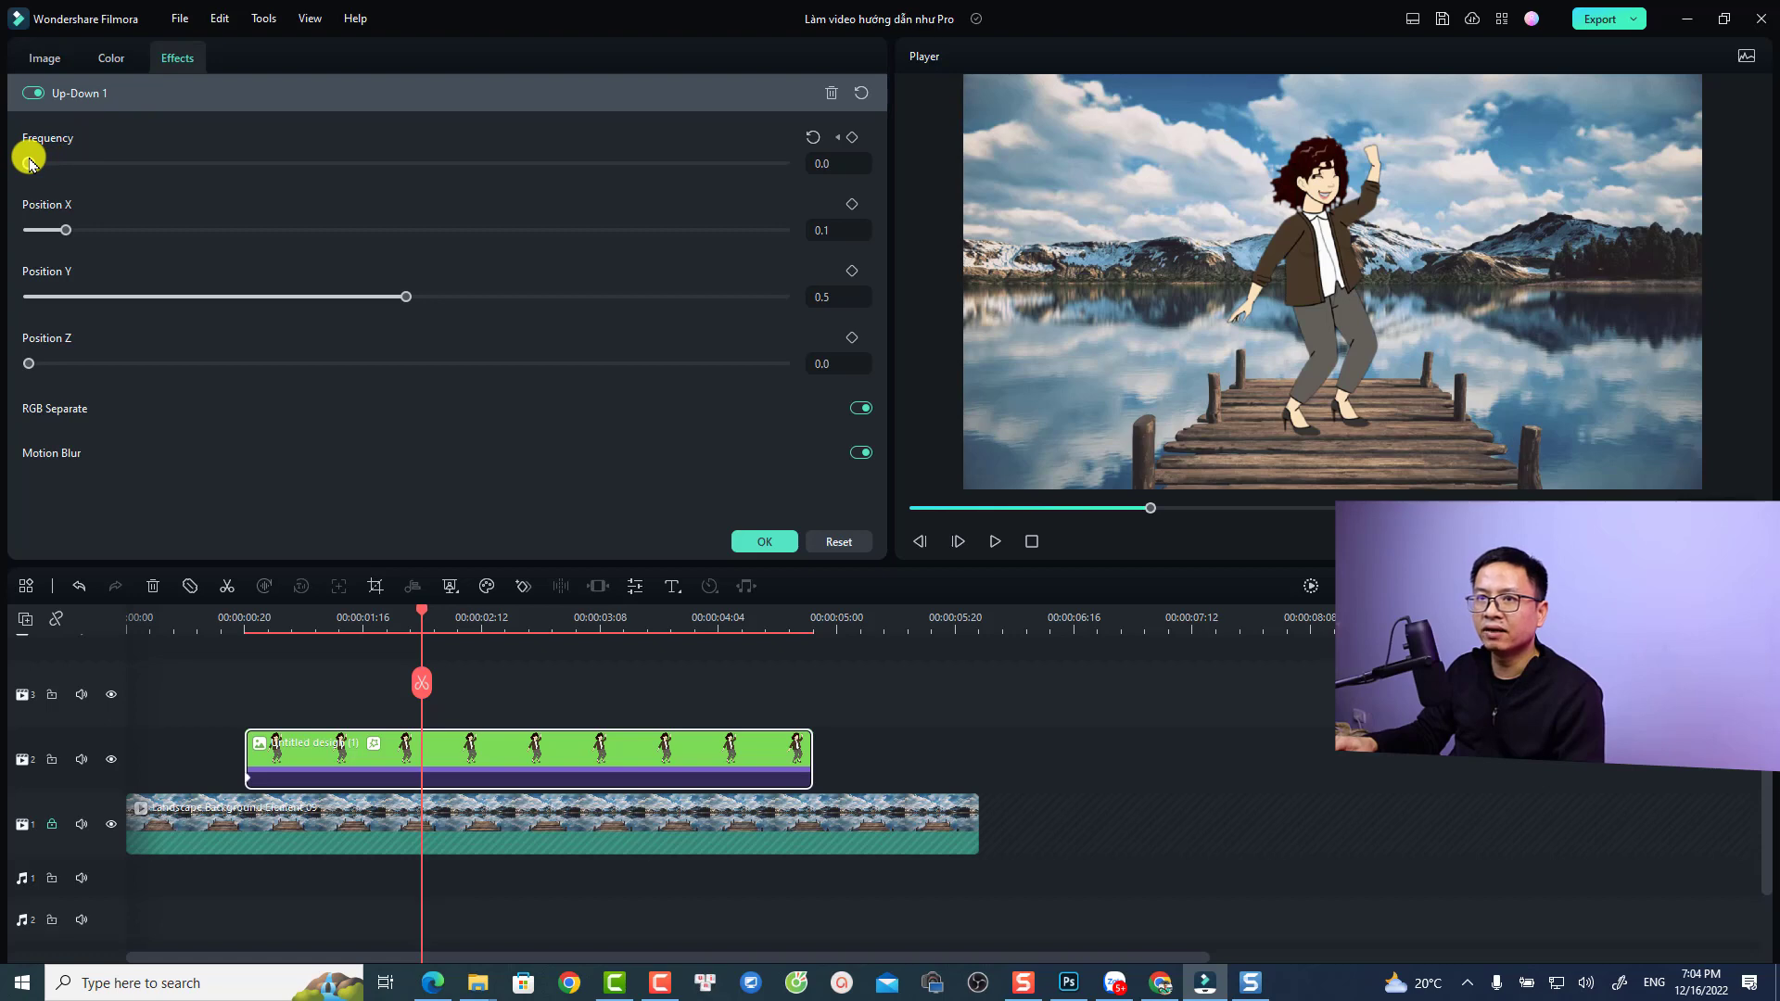
pyautogui.moveTo(29, 161); pyautogui.dragTo(54, 164)
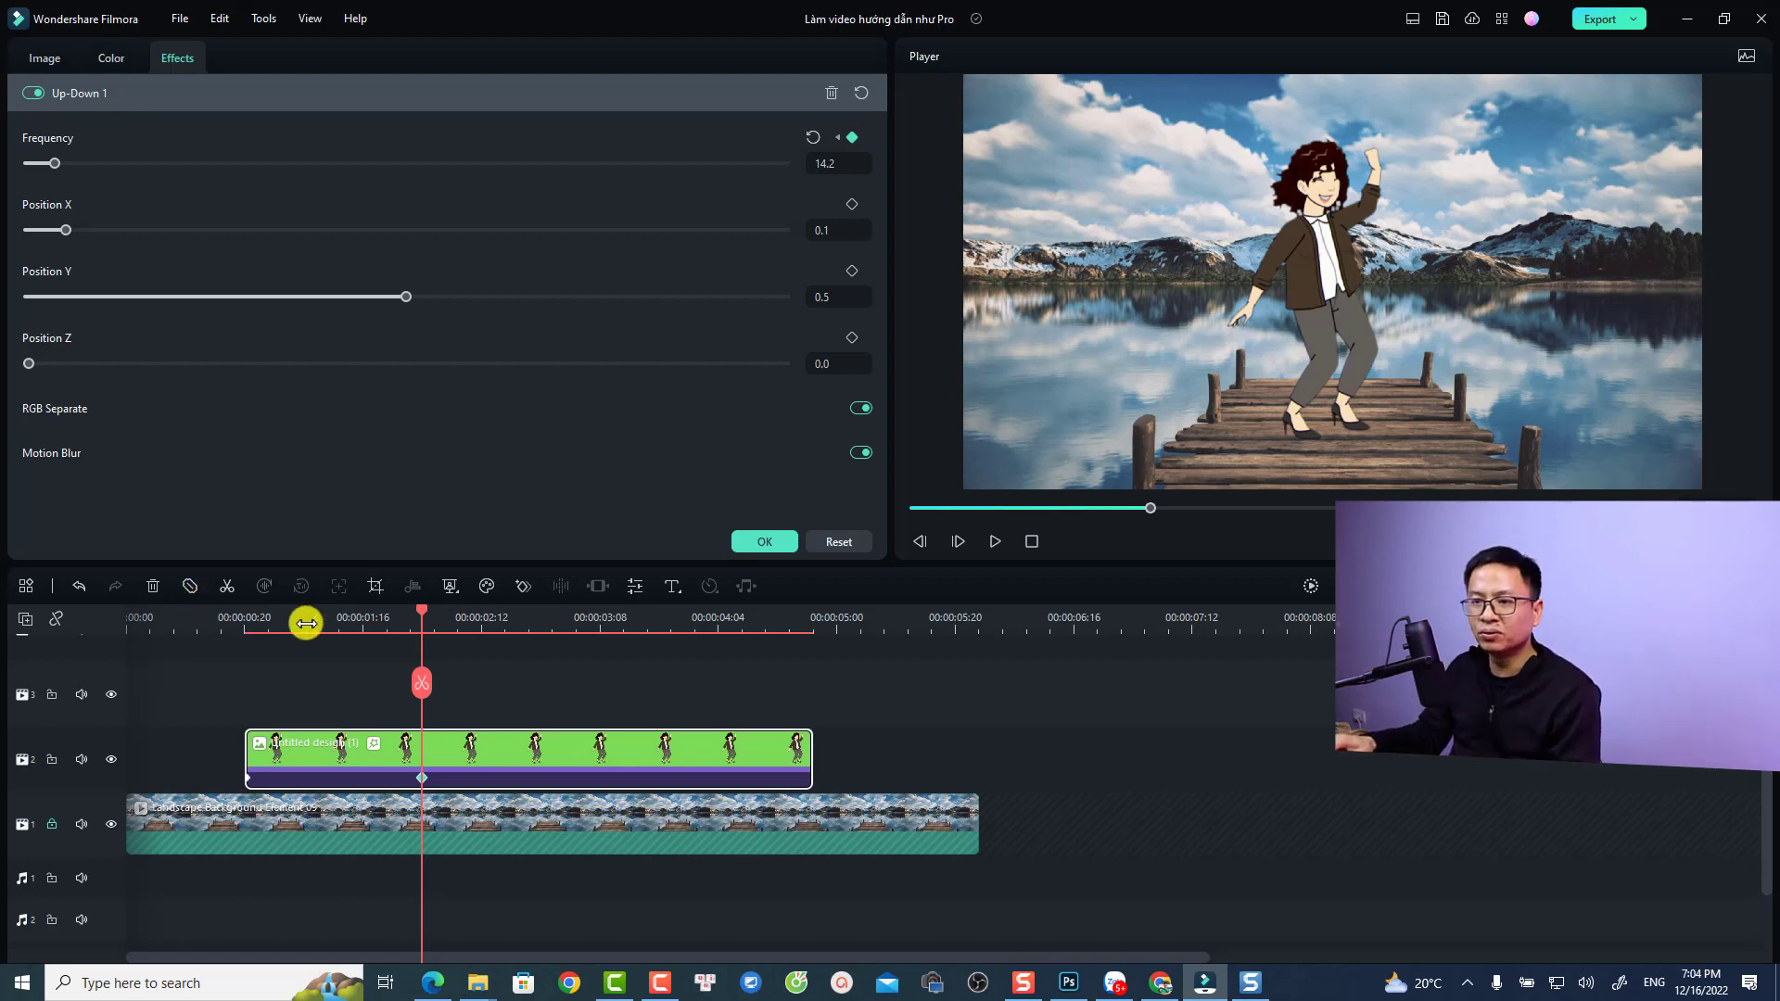
pyautogui.click(232, 617)
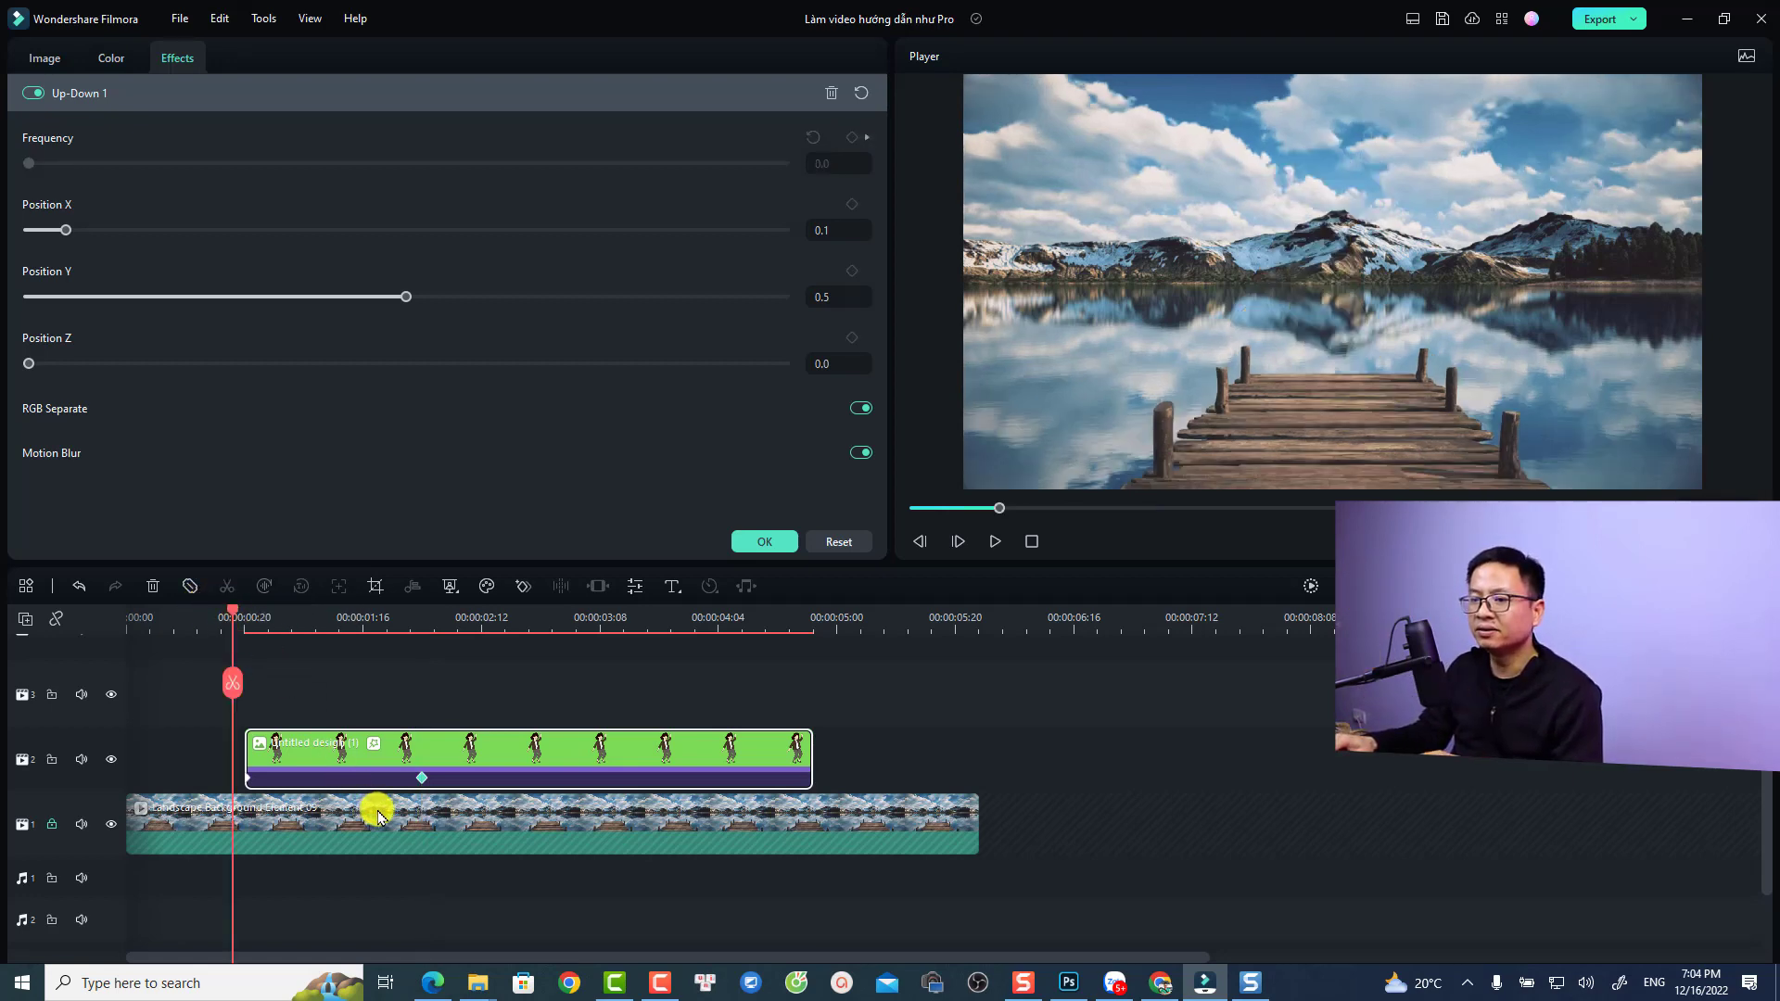
pyautogui.press('space')
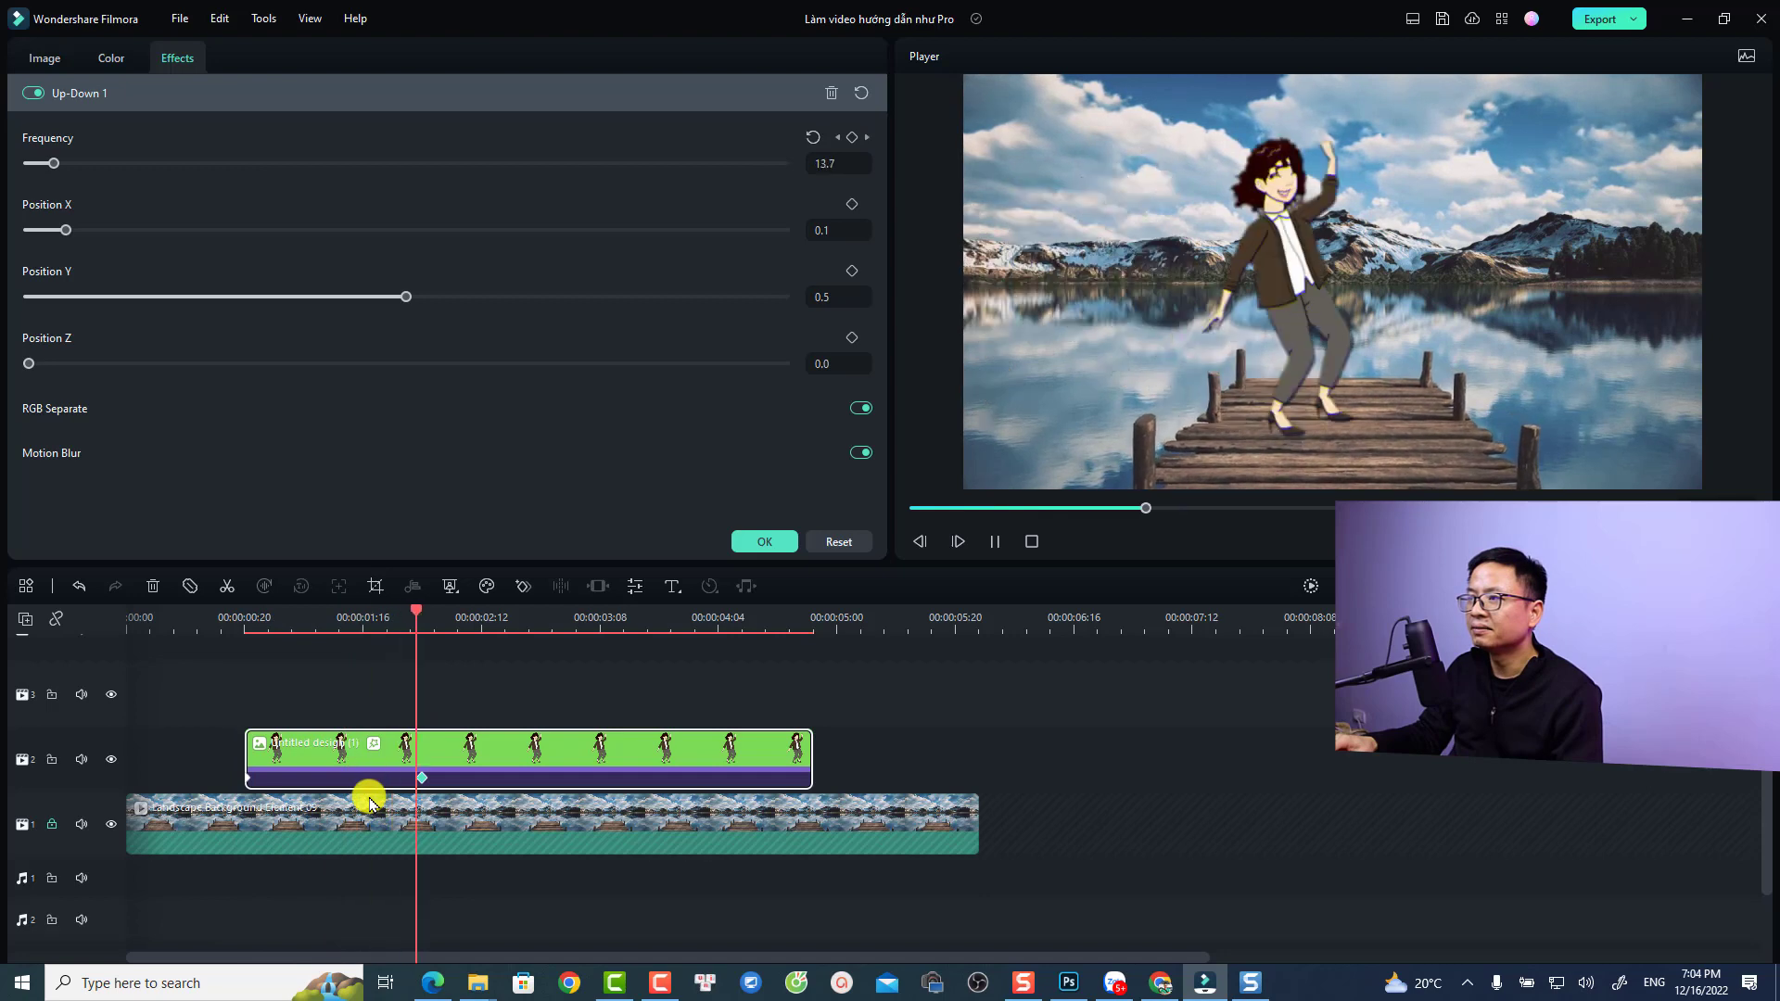
pyautogui.press('space')
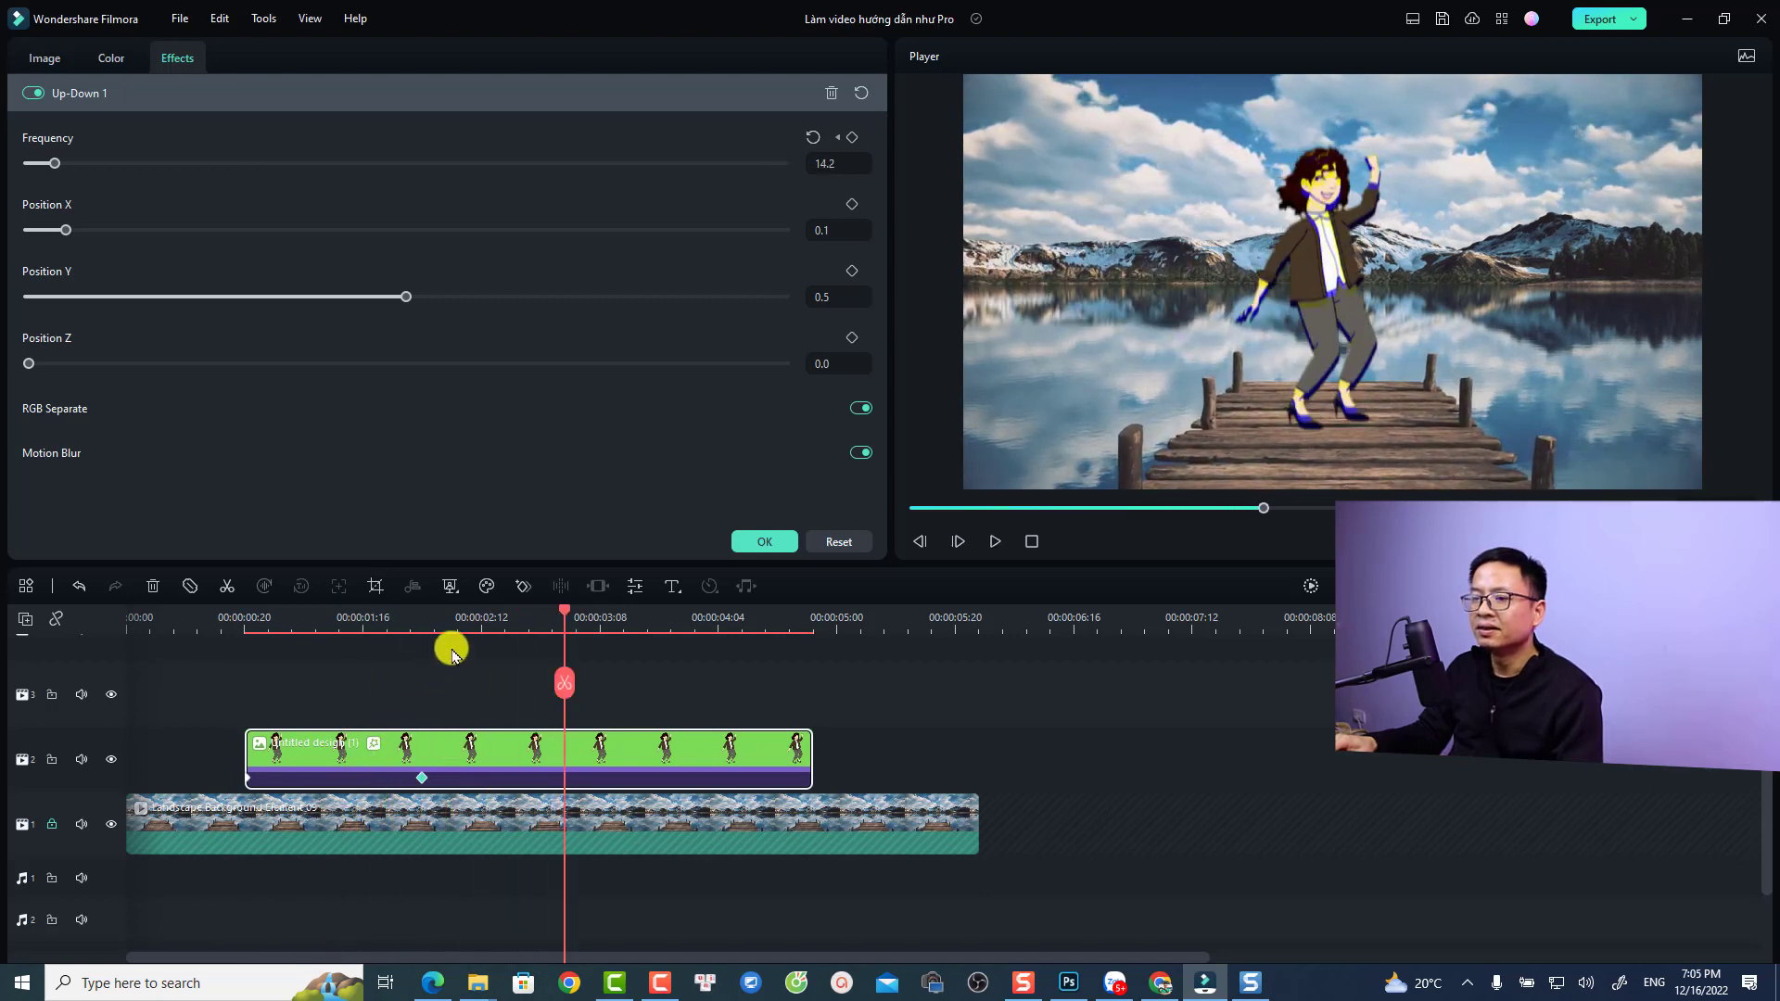
# Keyframe the shake Frequency back to 0.0 at about 2.4 seconds, and preview that part of the clip.
pyautogui.click(468, 619)
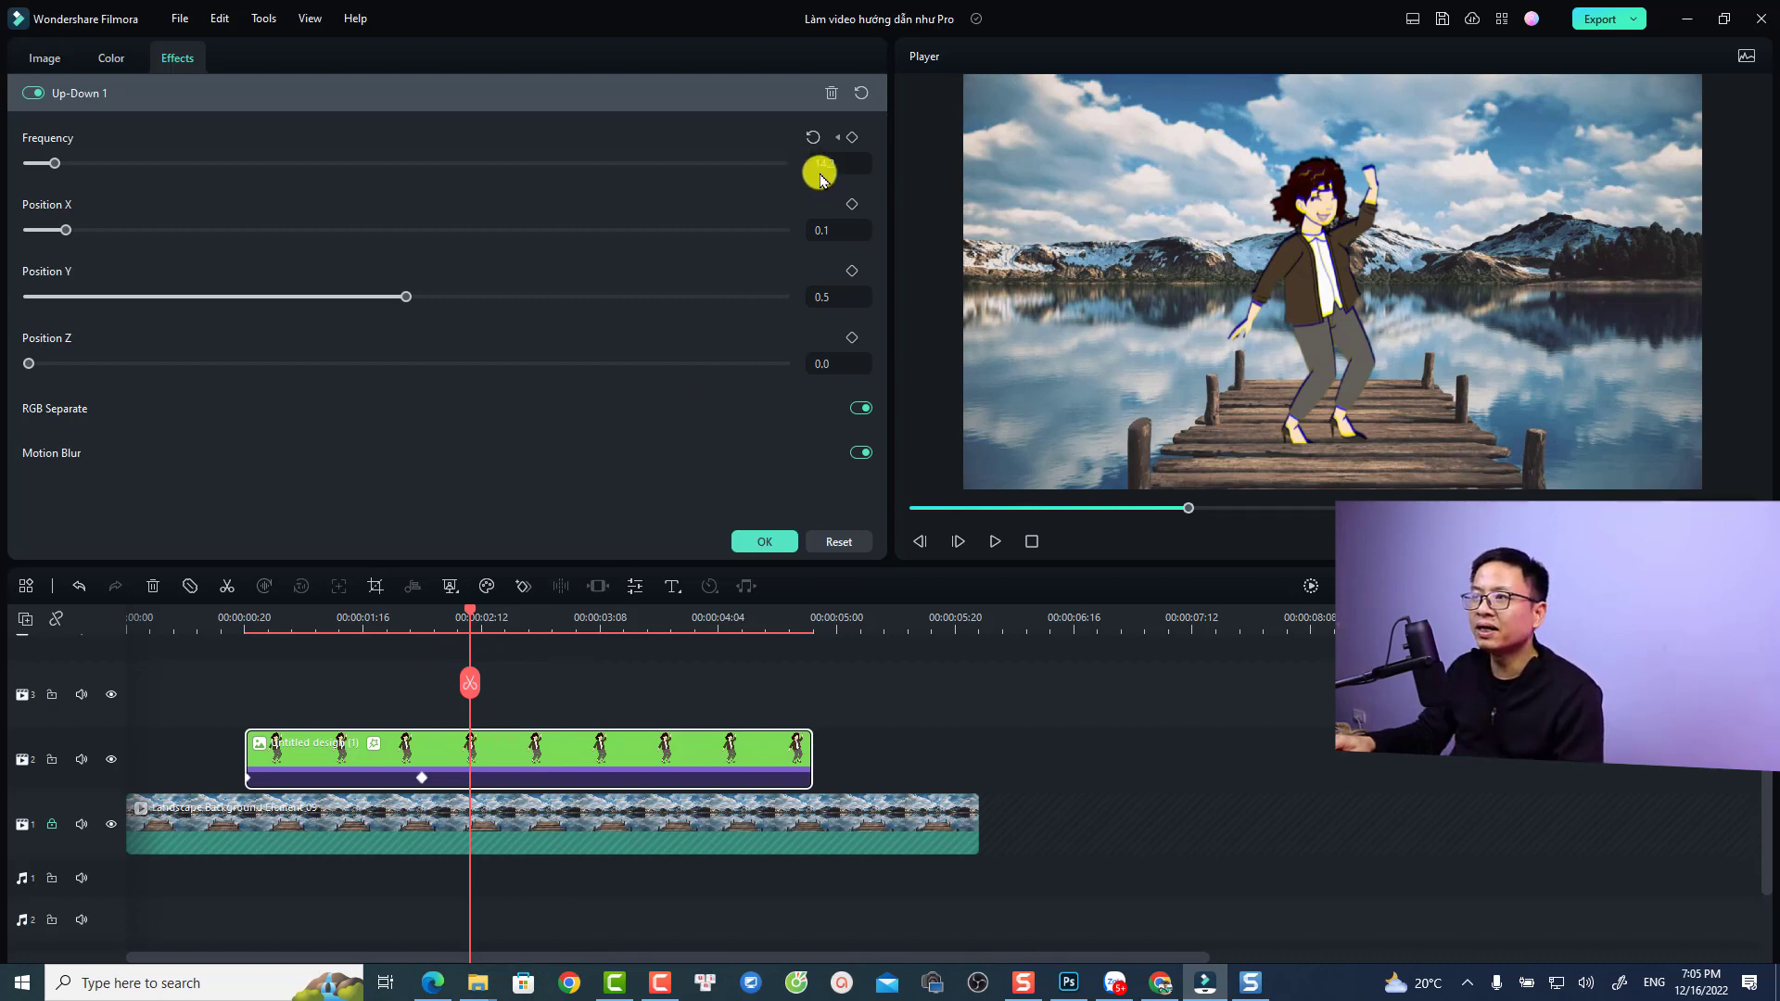
pyautogui.click(851, 140)
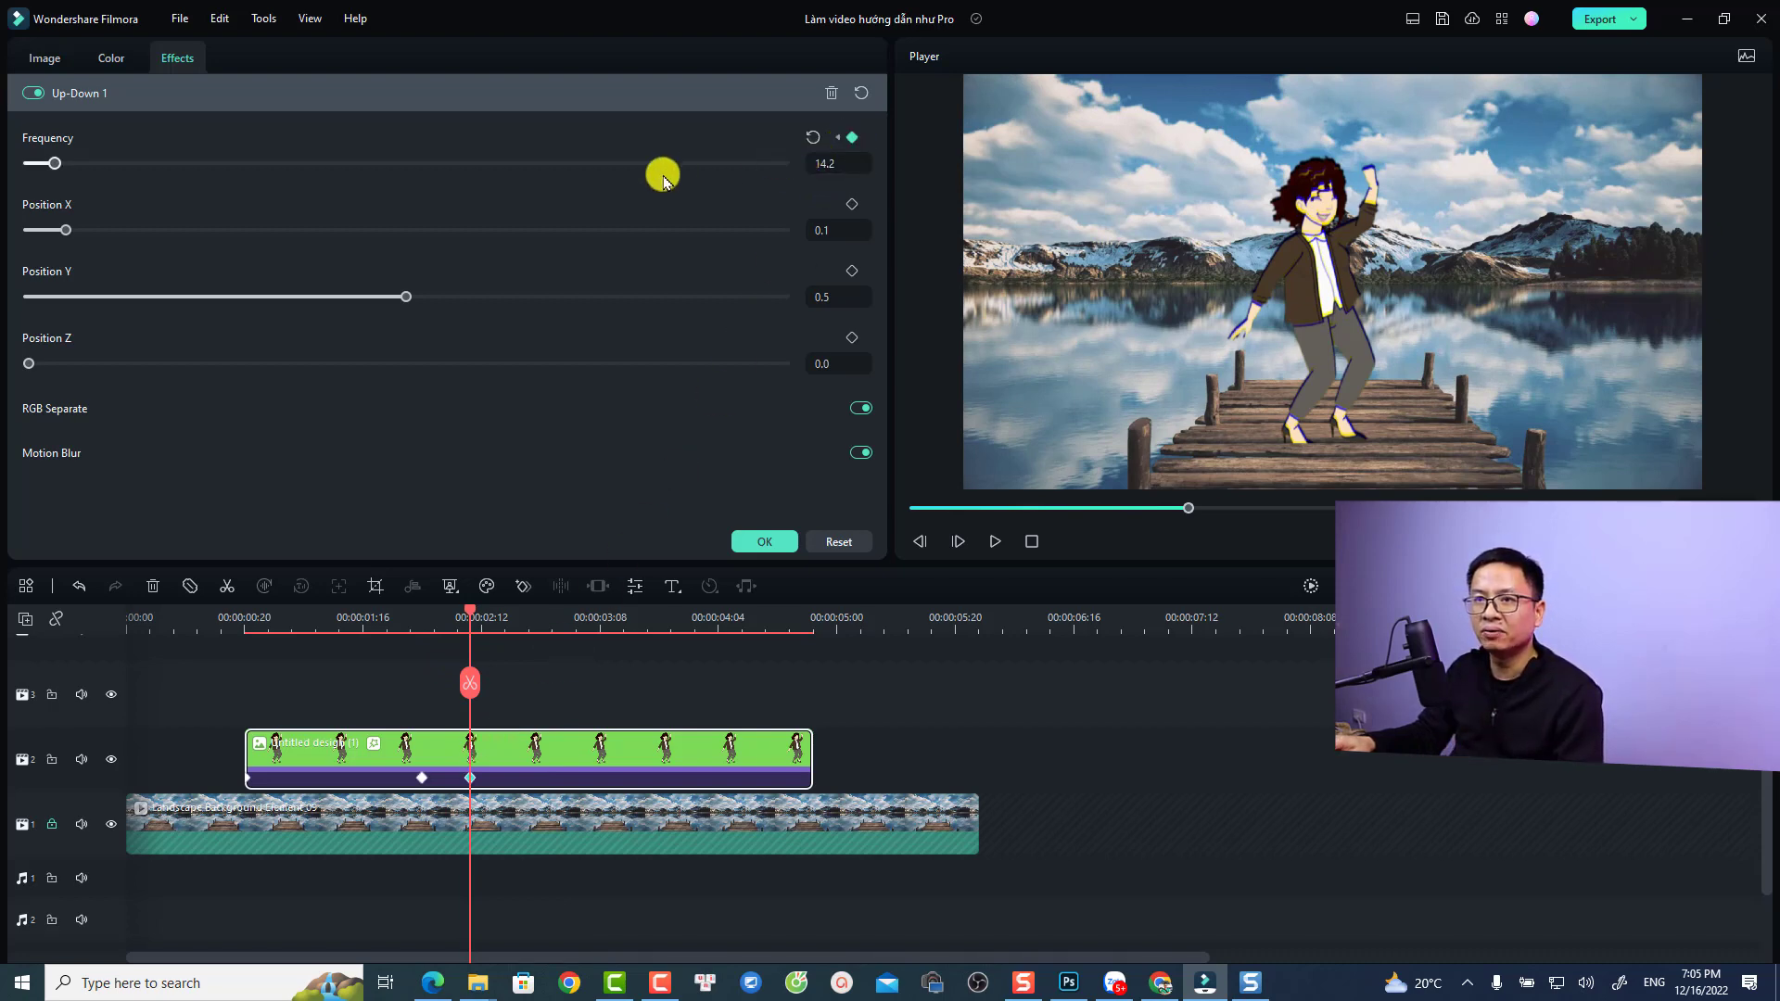
pyautogui.moveTo(56, 165); pyautogui.dragTo(16, 153)
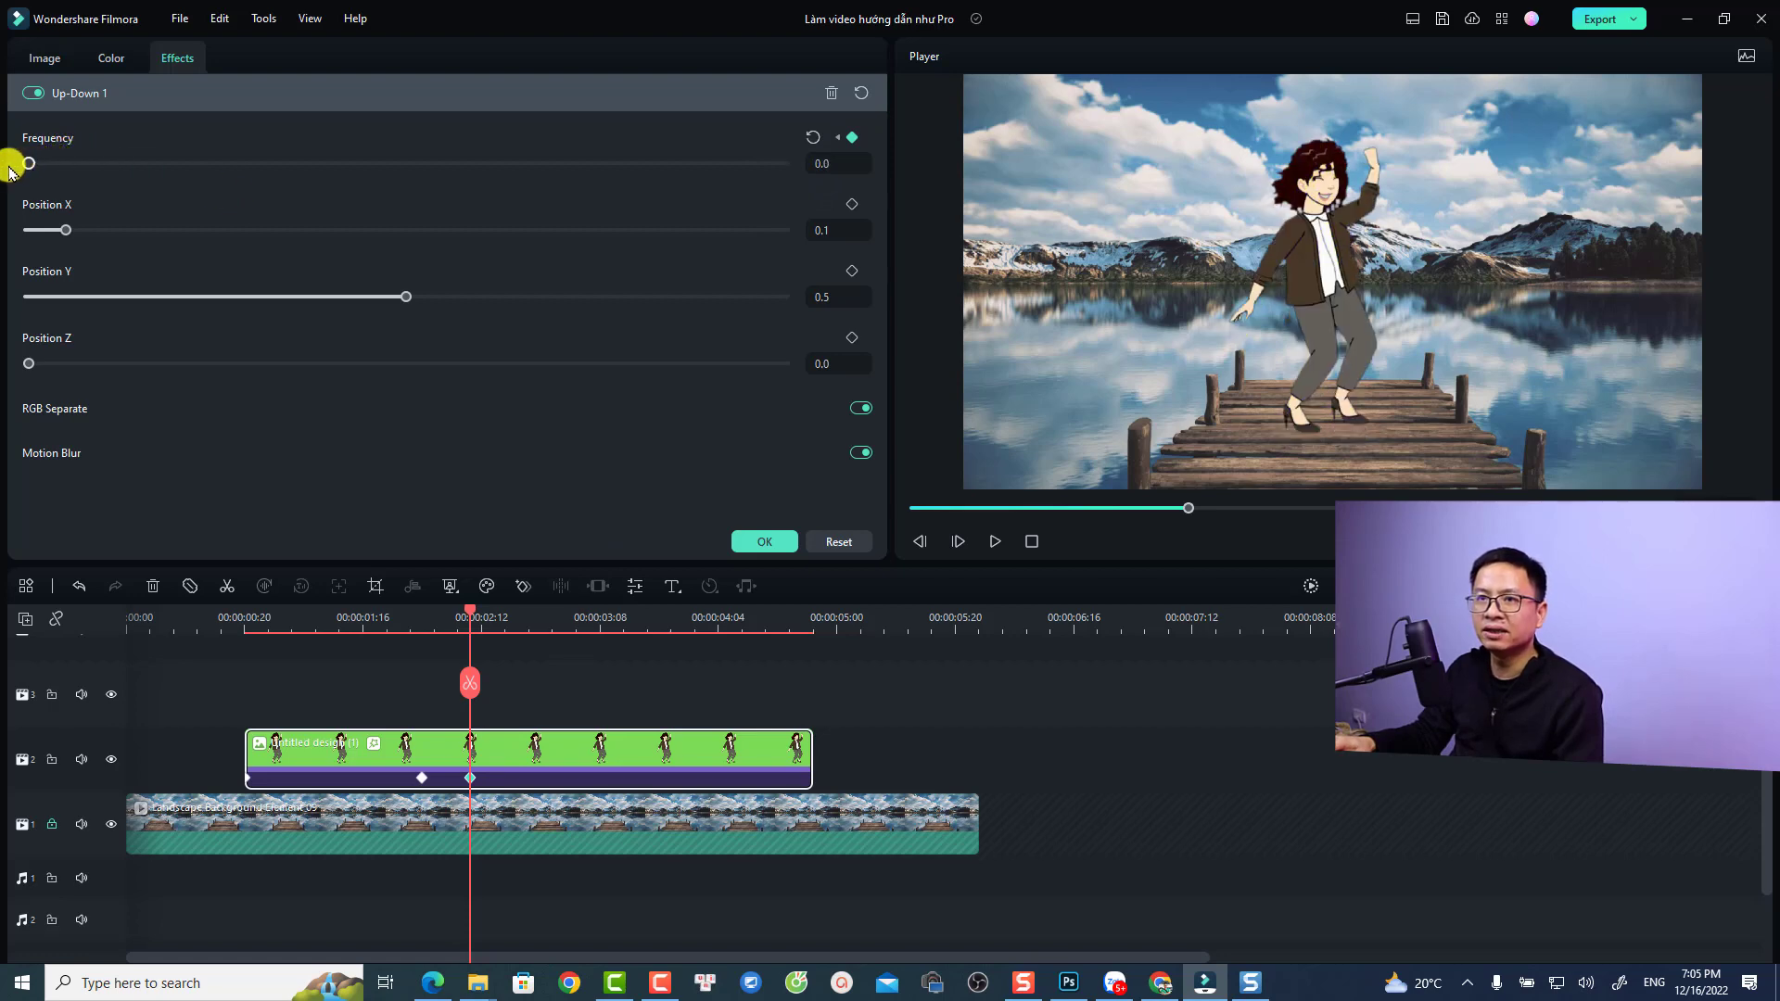
pyautogui.click(403, 622)
pyautogui.press('space')
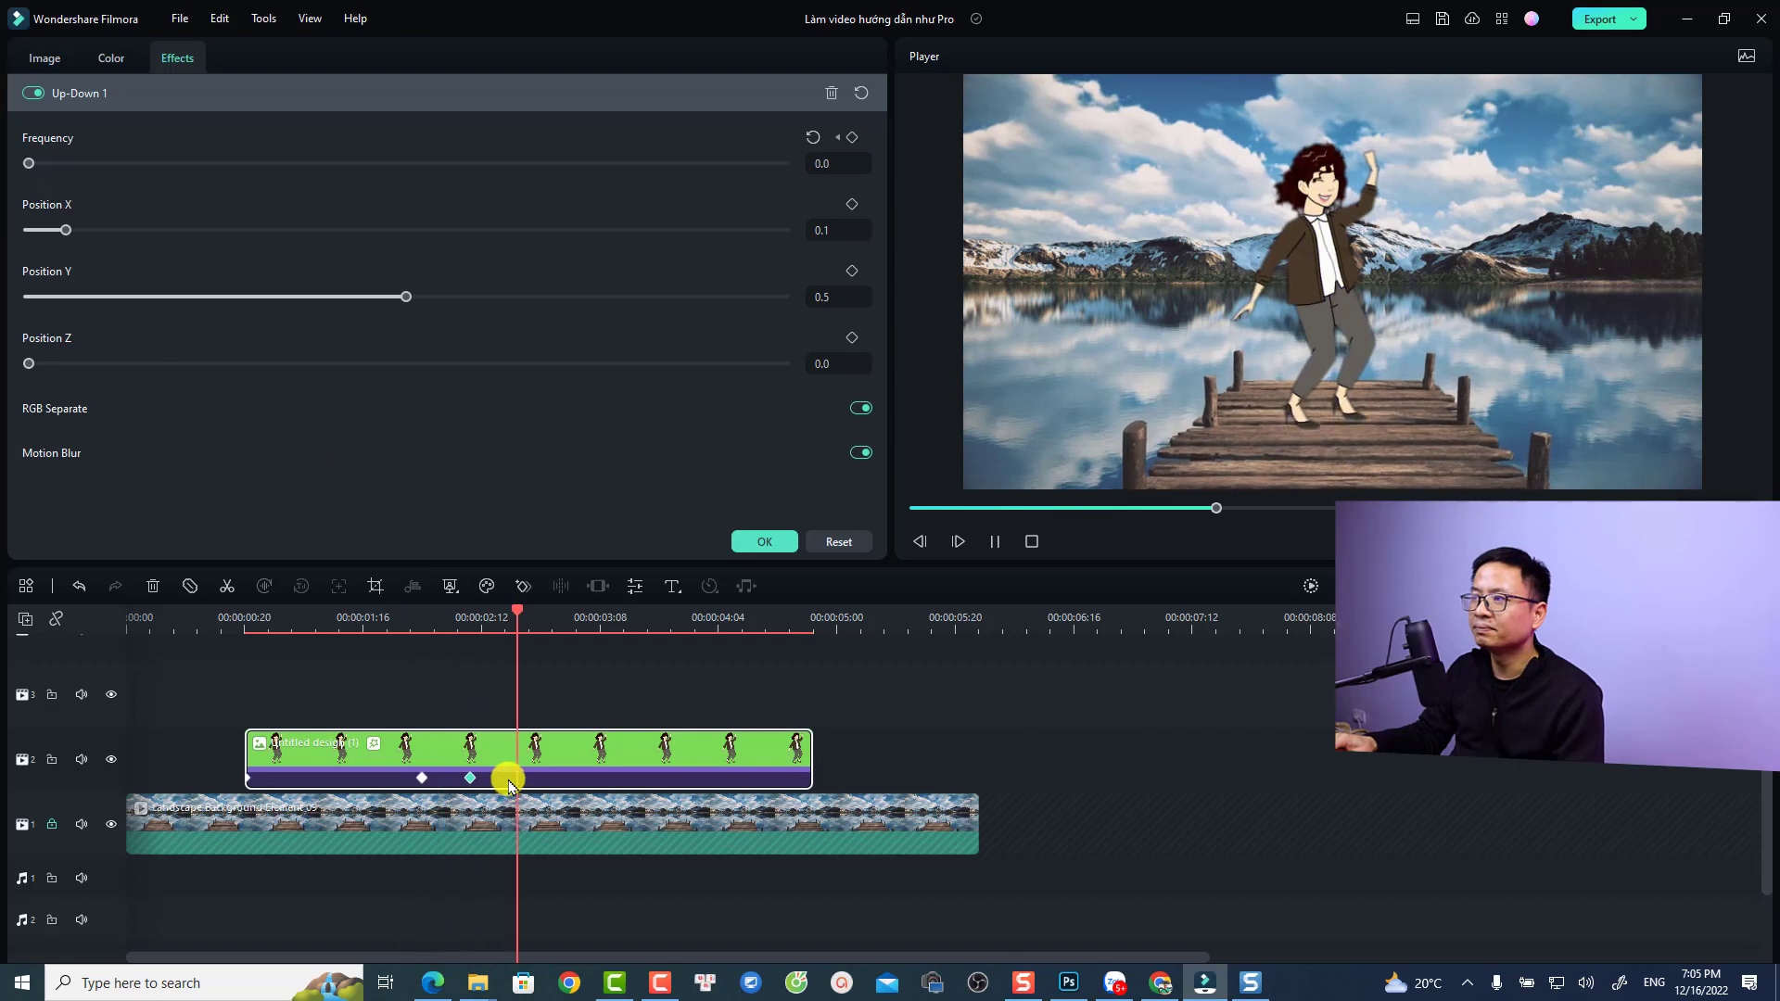
pyautogui.press('space')
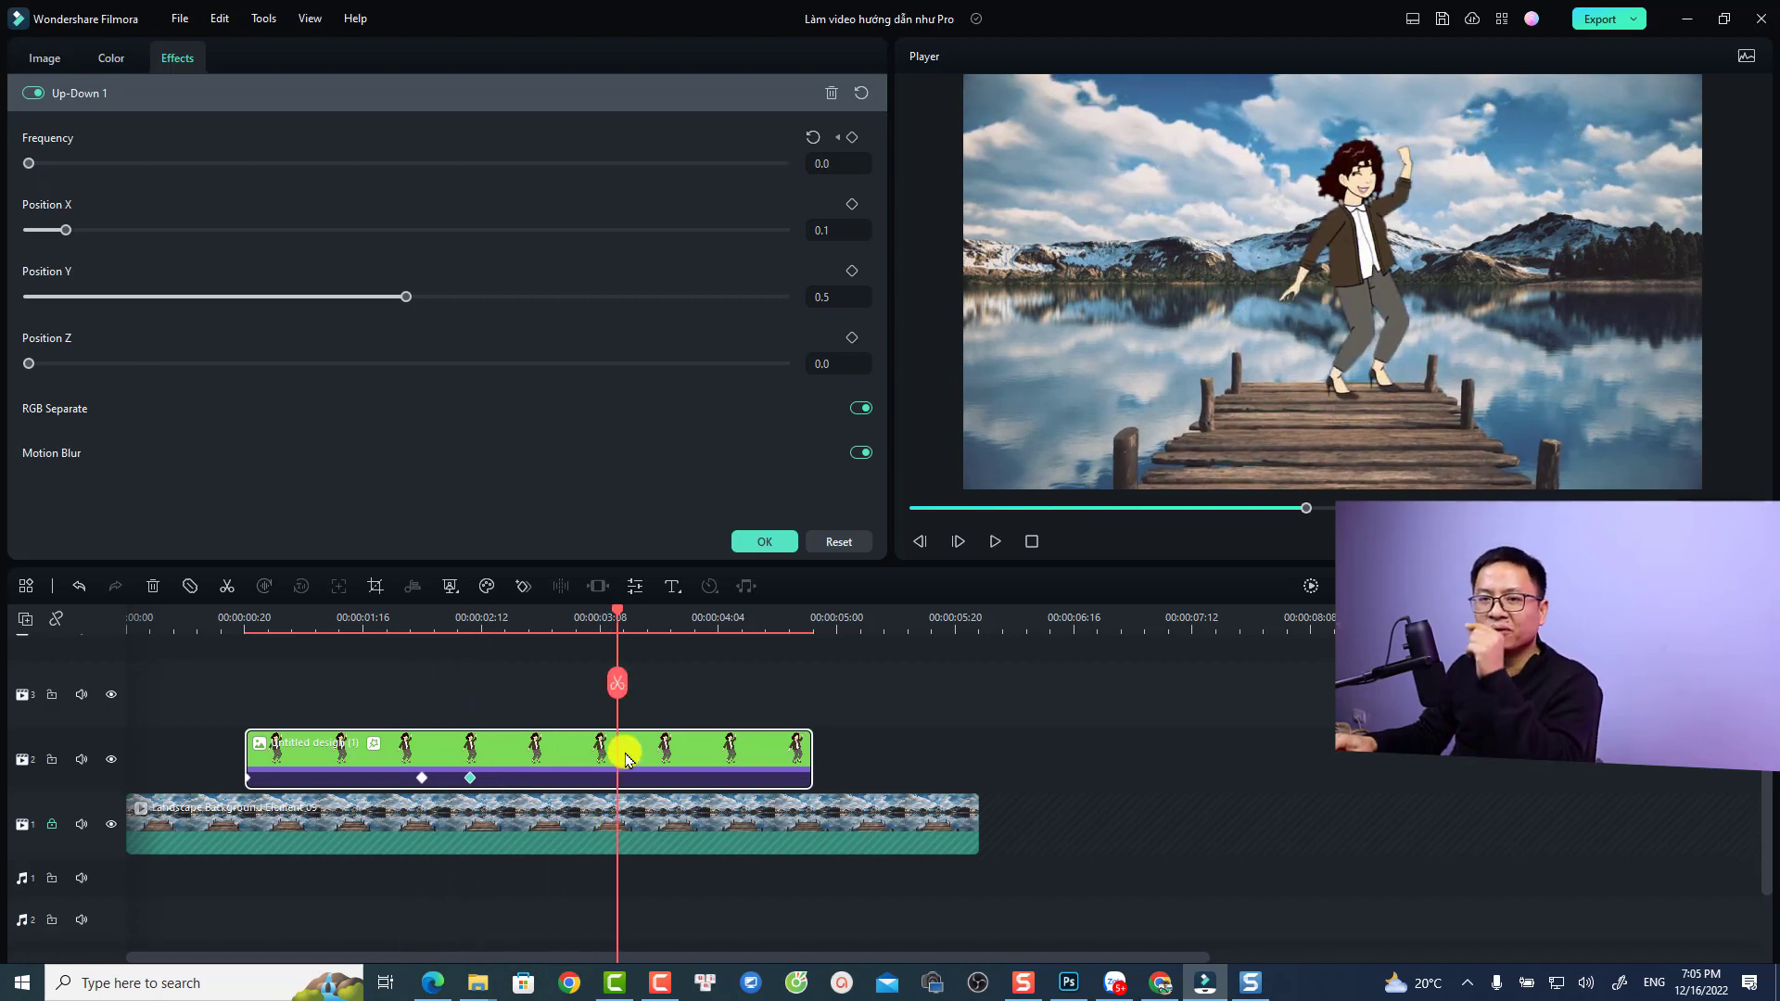
# Keyframe the current shake Frequency at about 3.5 seconds, set it to 43.2 at about 3.6 seconds, and scrub between them.
pyautogui.click(851, 139)
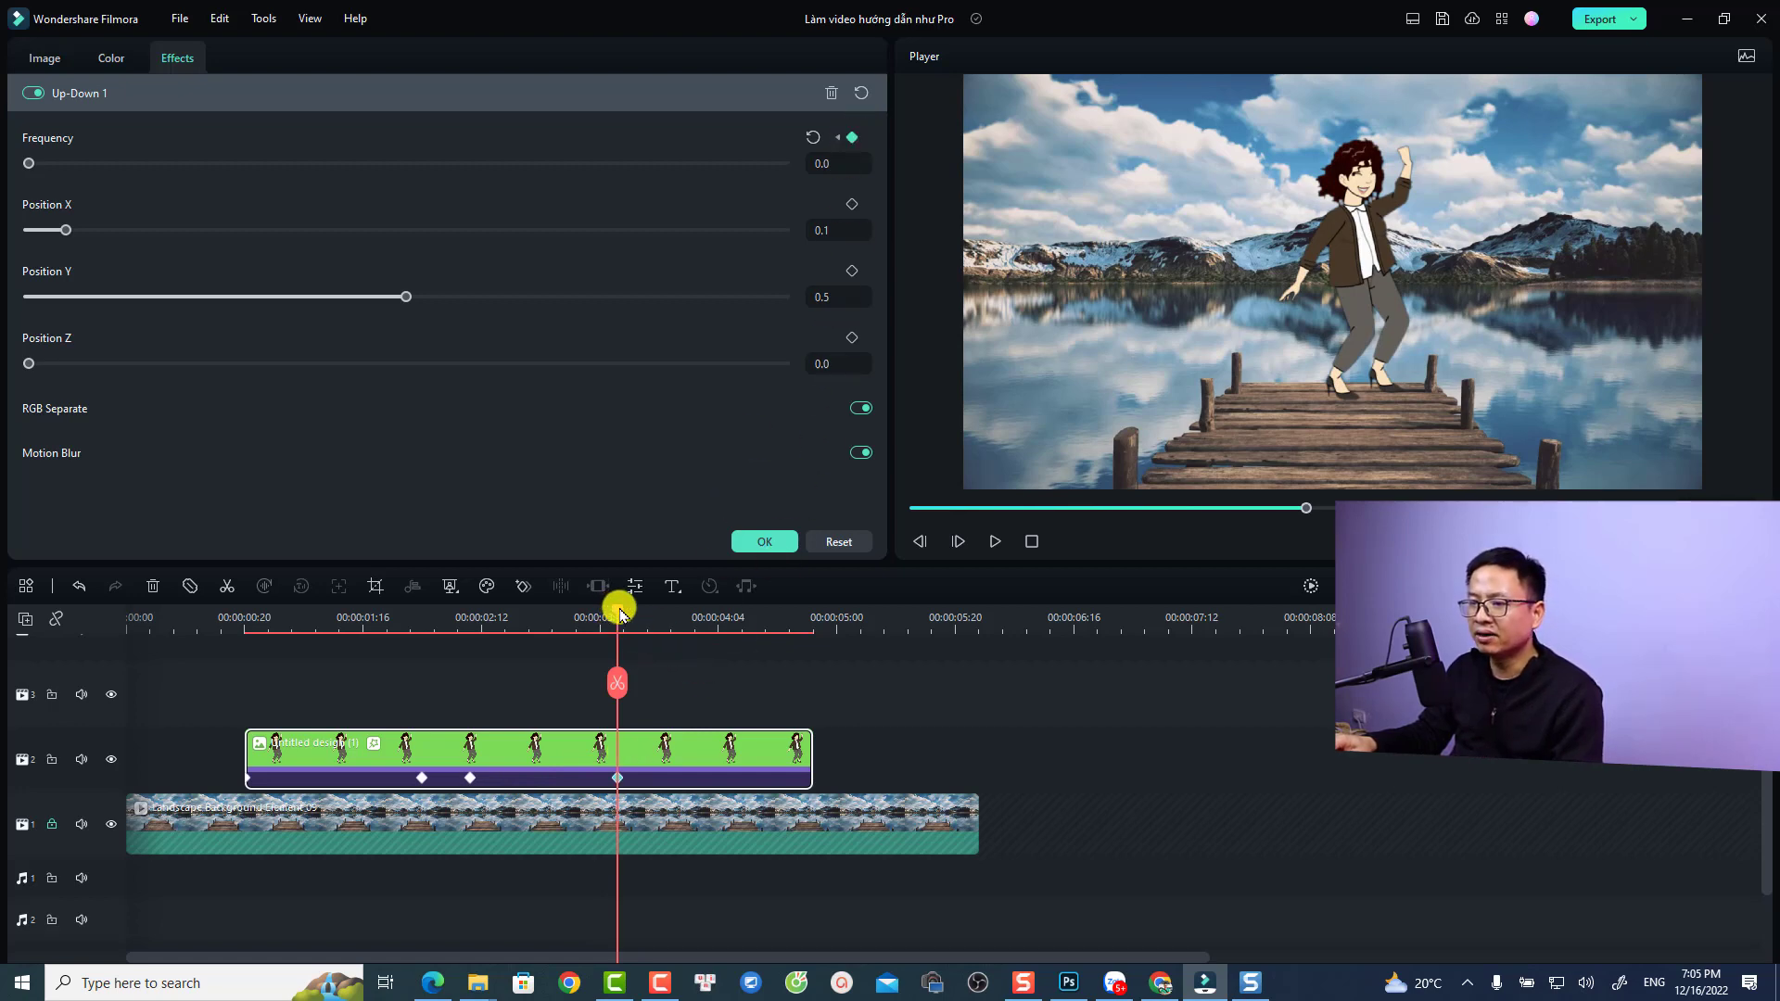
pyautogui.moveTo(619, 614); pyautogui.dragTo(635, 612)
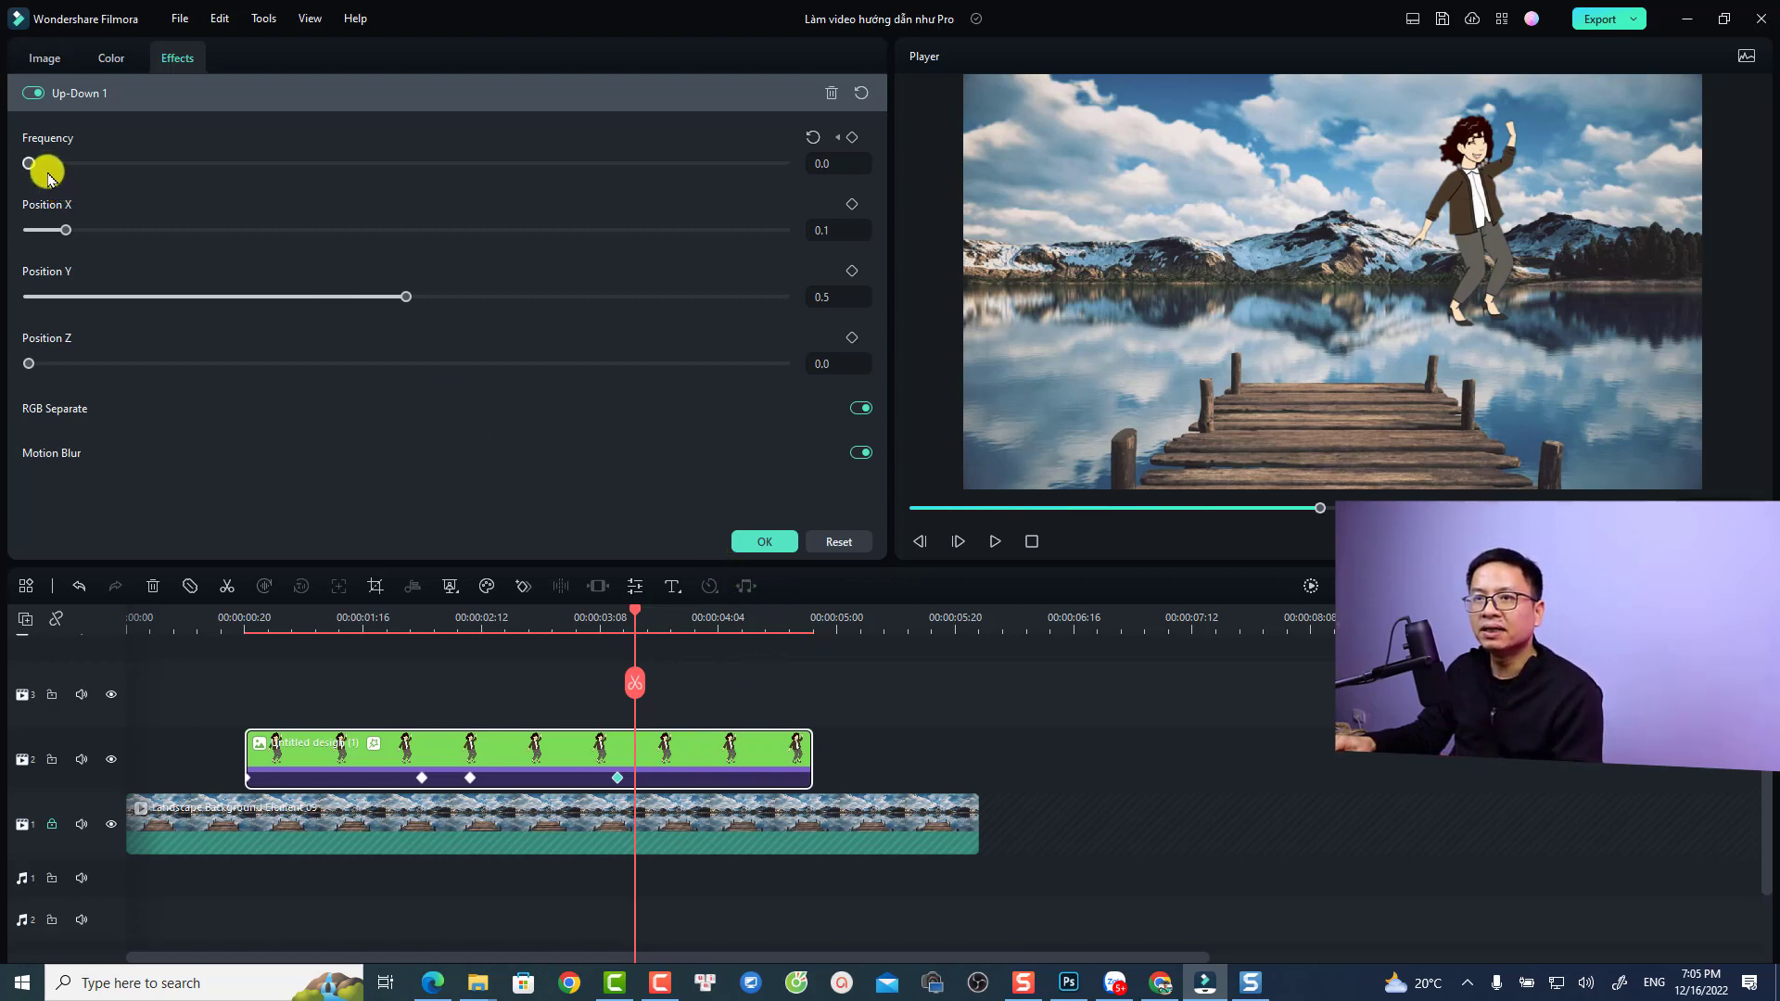
pyautogui.moveTo(30, 164); pyautogui.dragTo(112, 163)
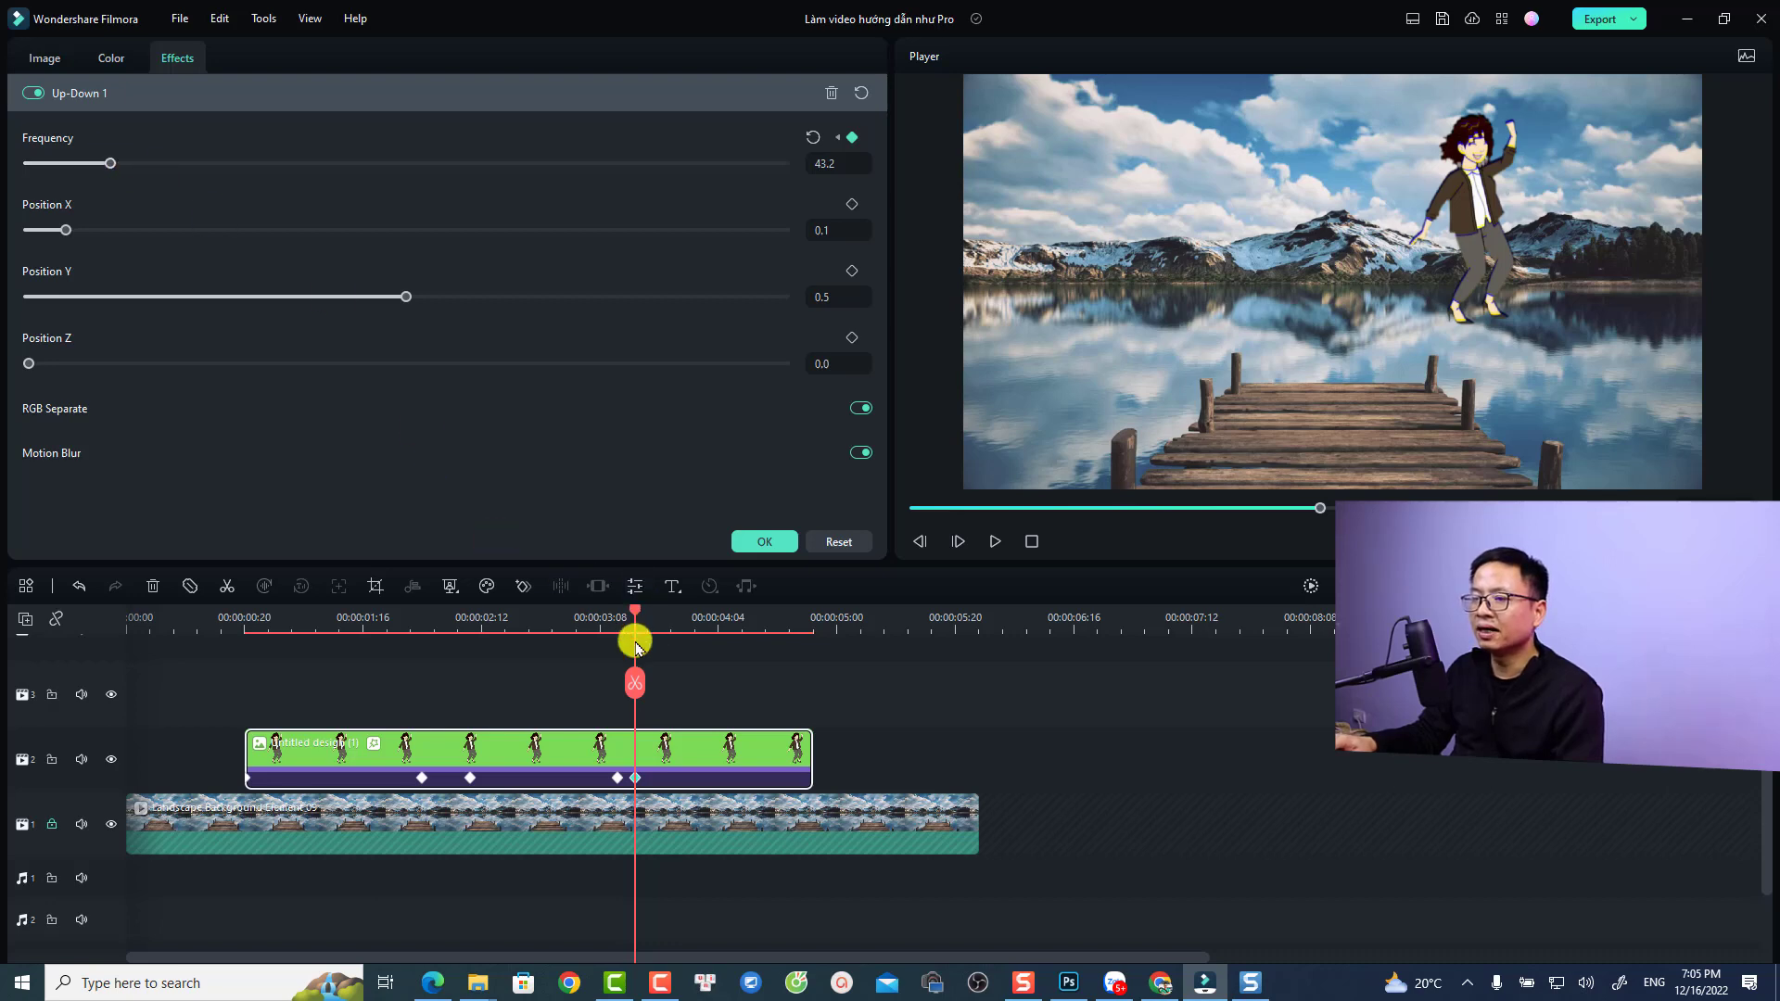
pyautogui.click(607, 627)
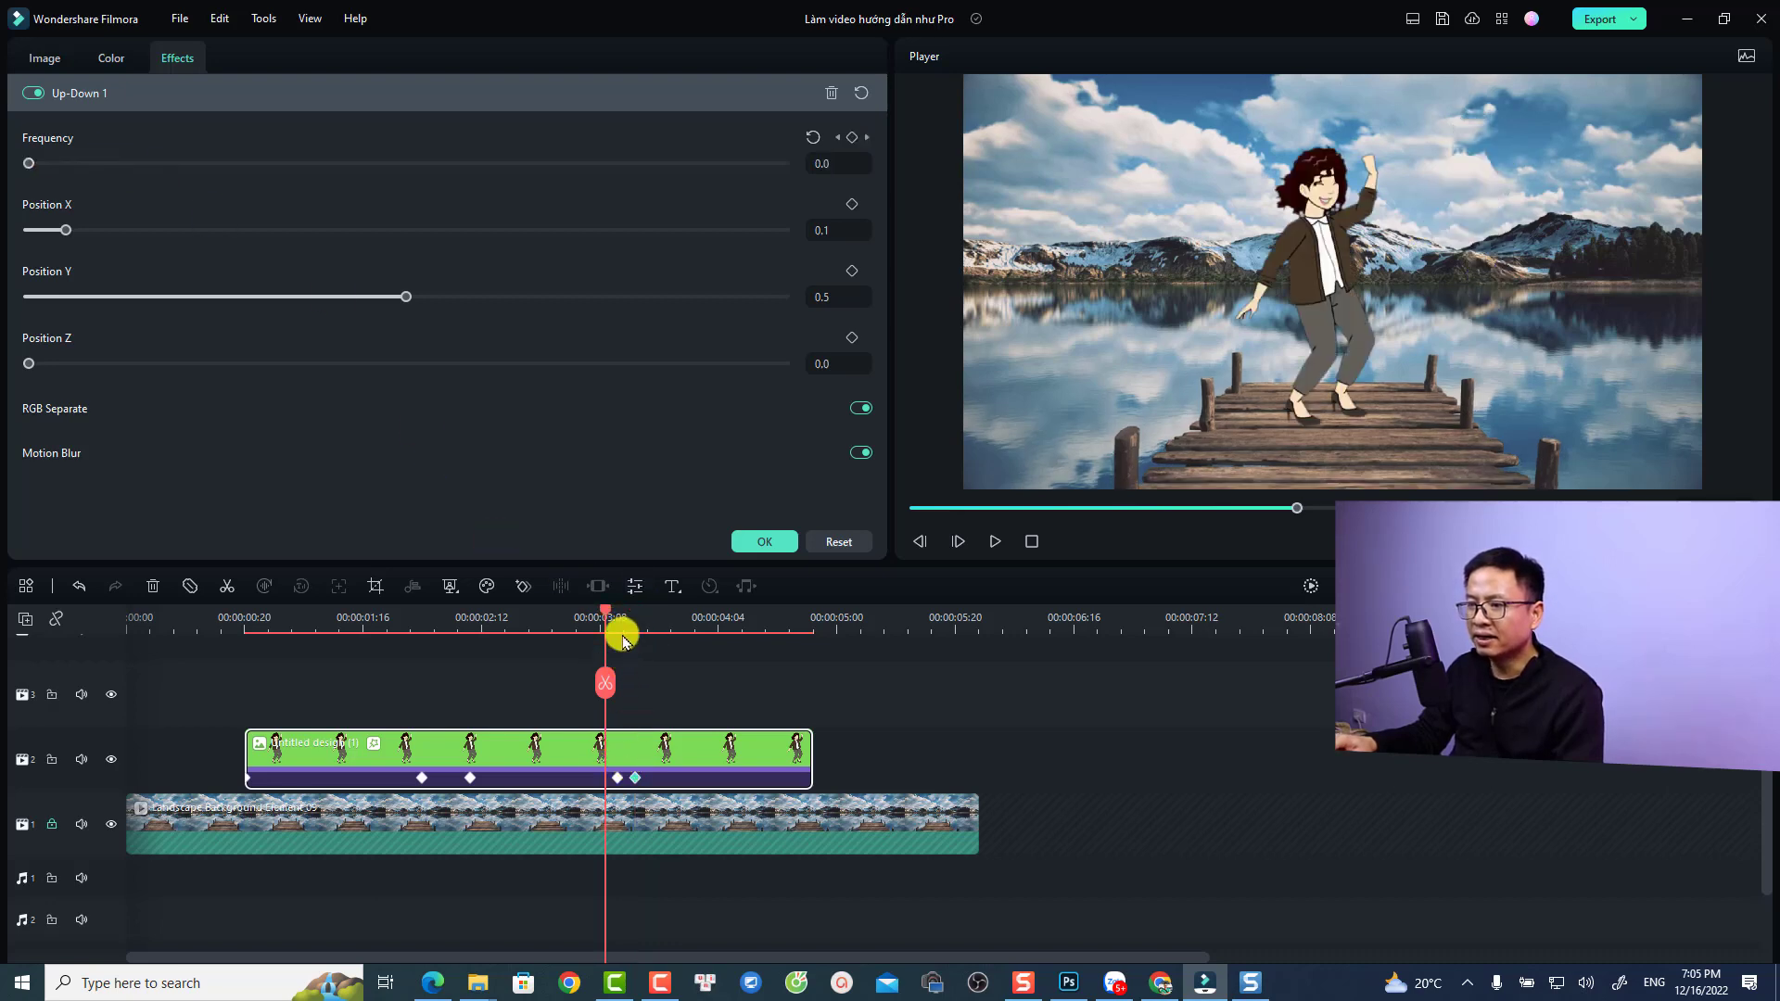
pyautogui.moveTo(608, 621); pyautogui.dragTo(635, 612)
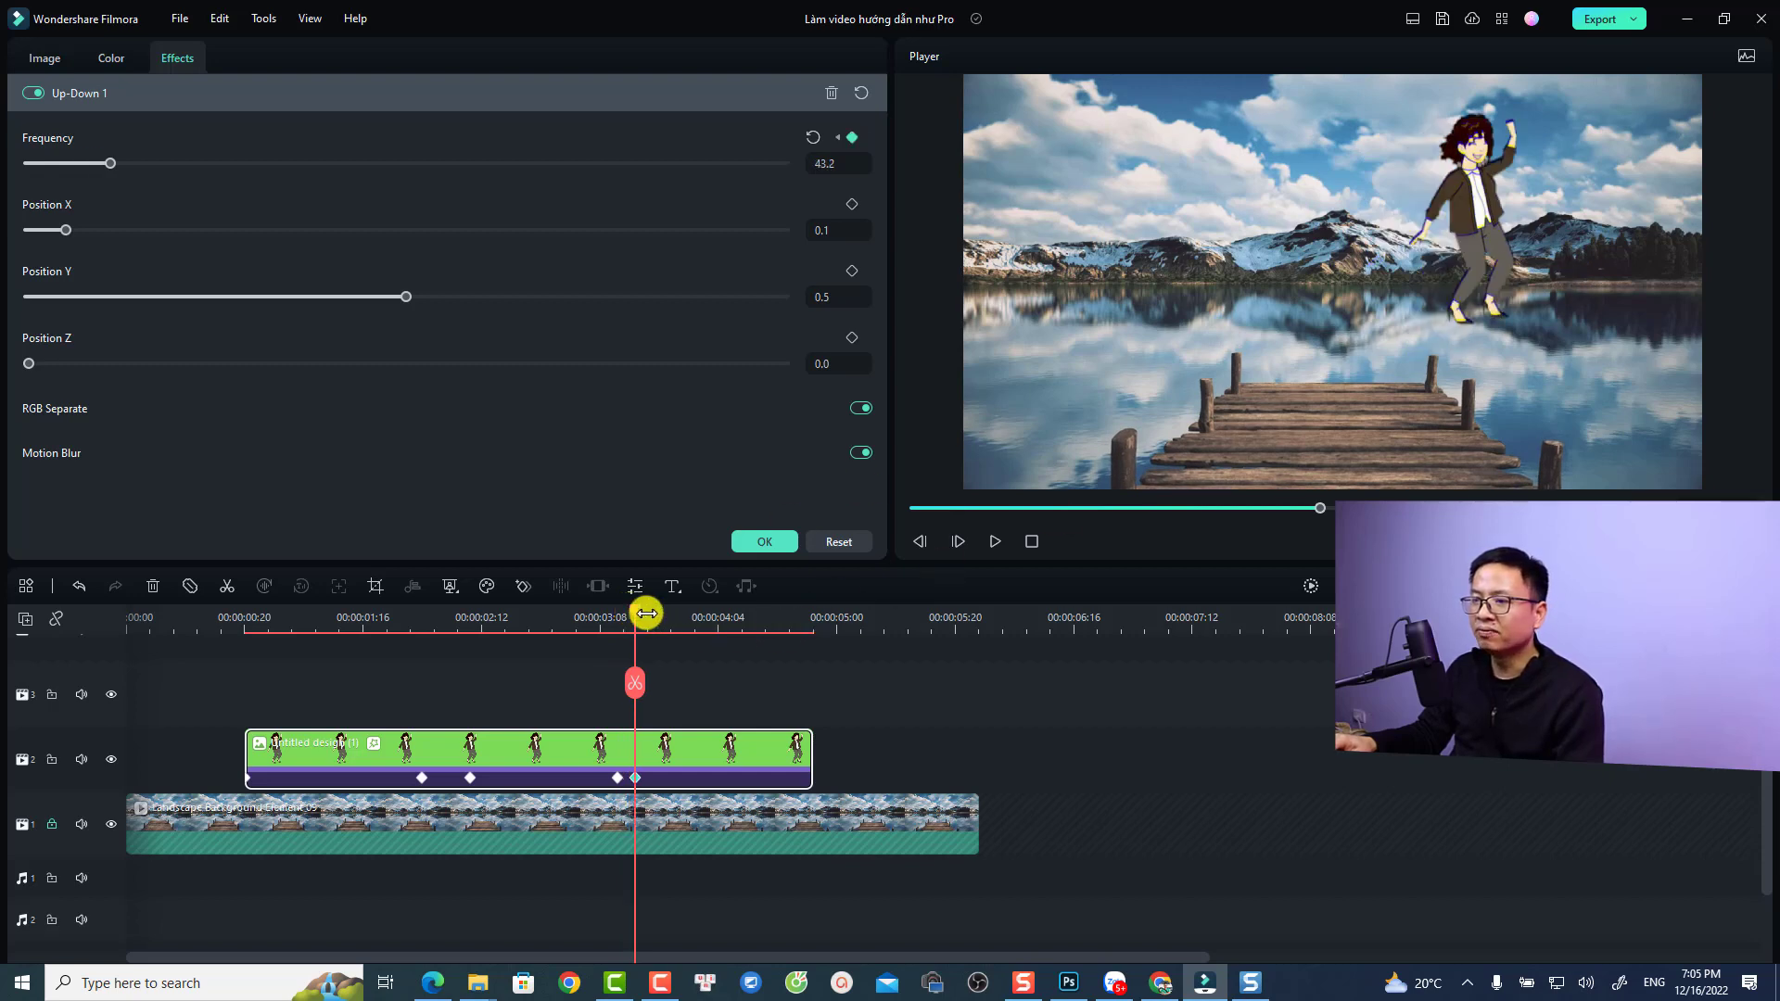
# Keyframe the shake Frequency at 0.0 at about 4.0 seconds, play the animation from before the clip, and accept the effect settings.
pyautogui.moveTo(638, 620); pyautogui.dragTo(702, 619)
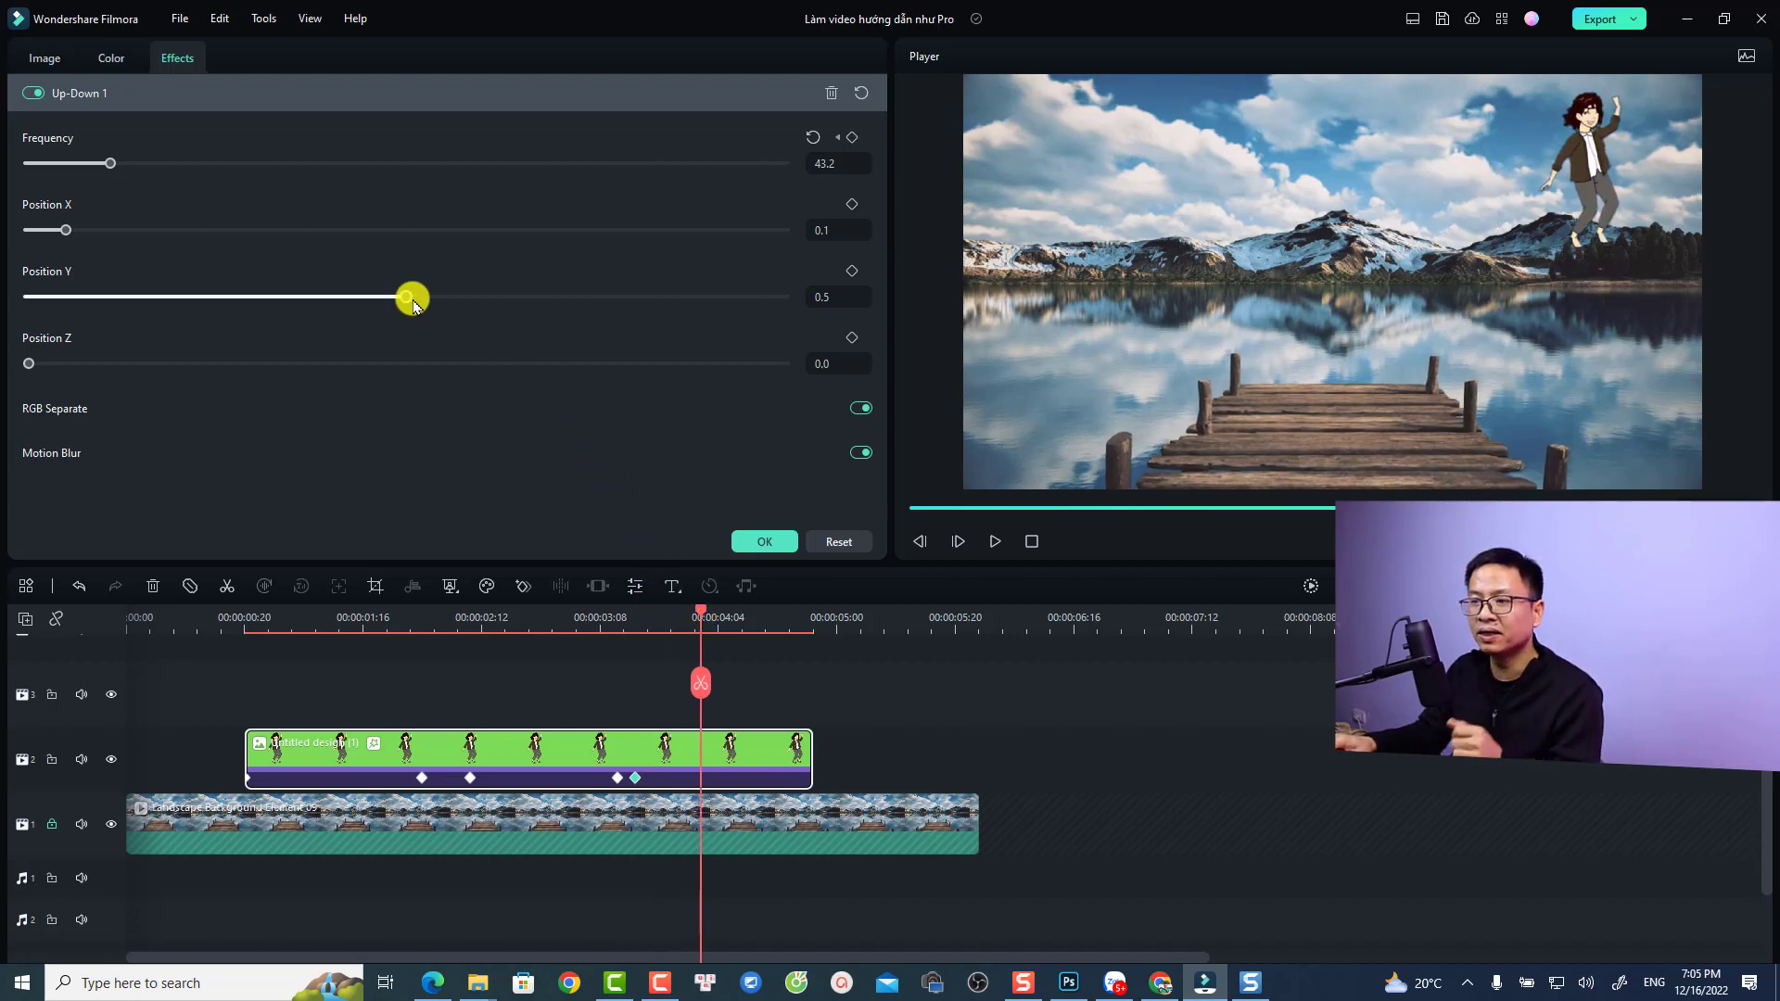
pyautogui.moveTo(110, 165); pyautogui.dragTo(21, 171)
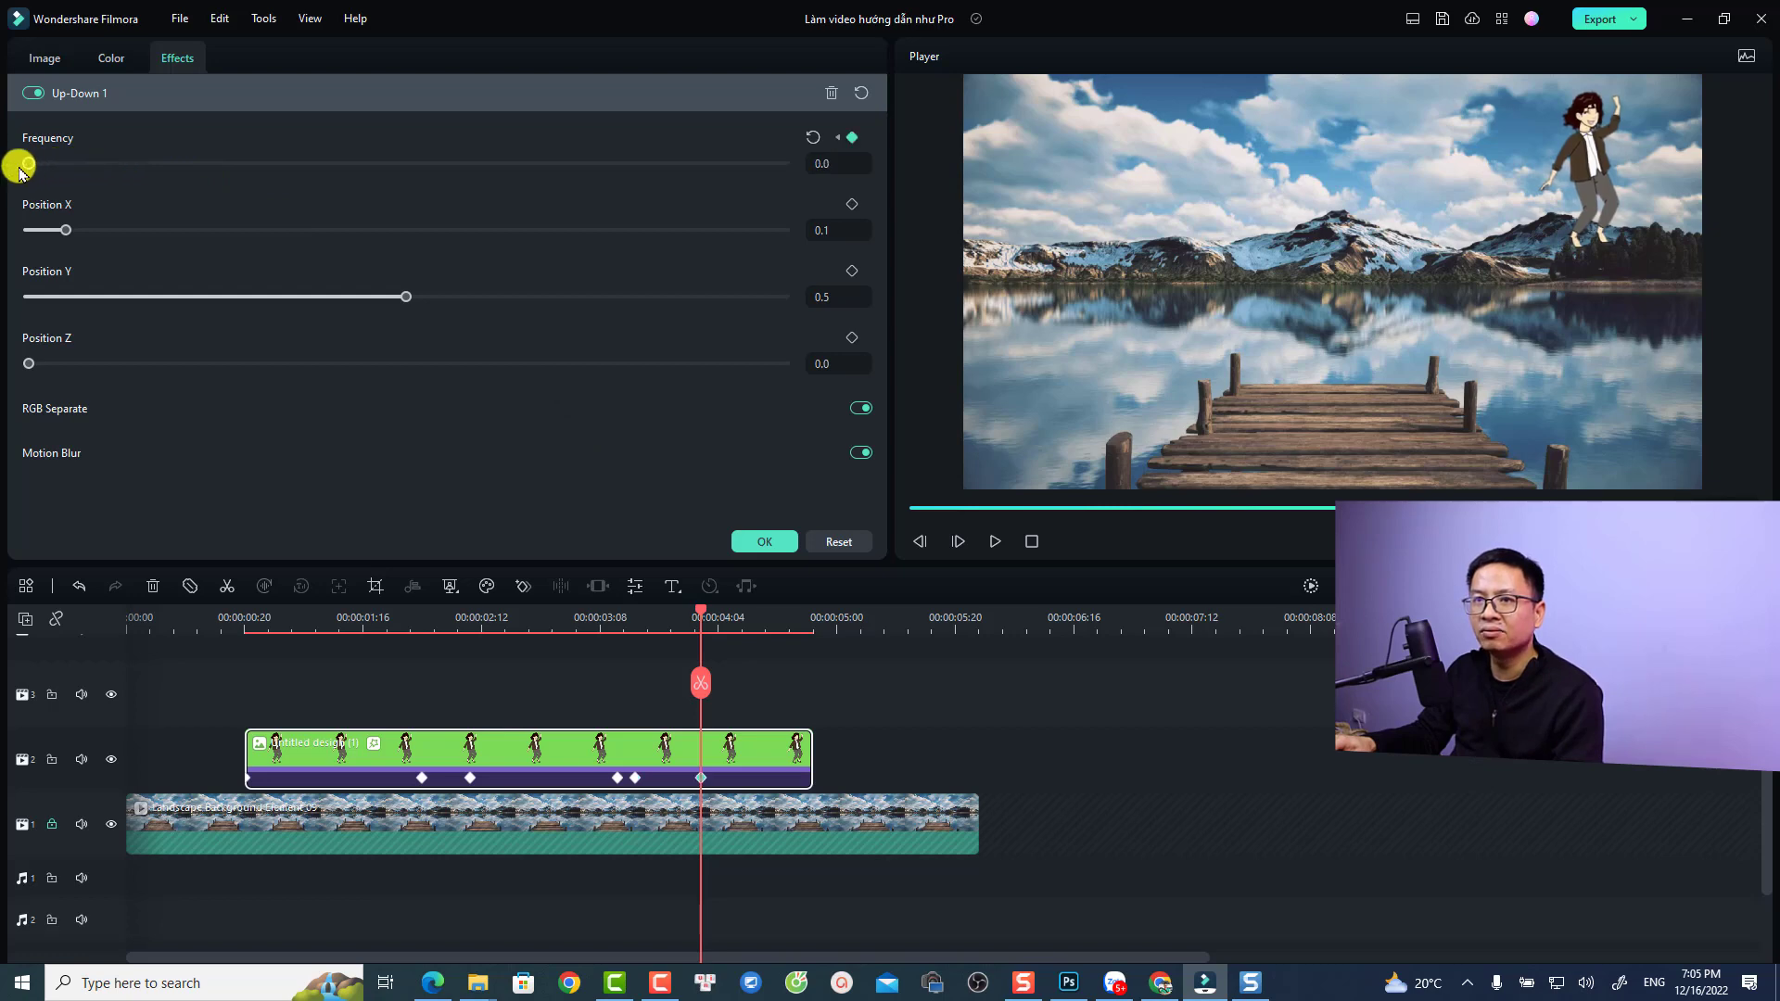
pyautogui.click(214, 616)
pyautogui.press('space')
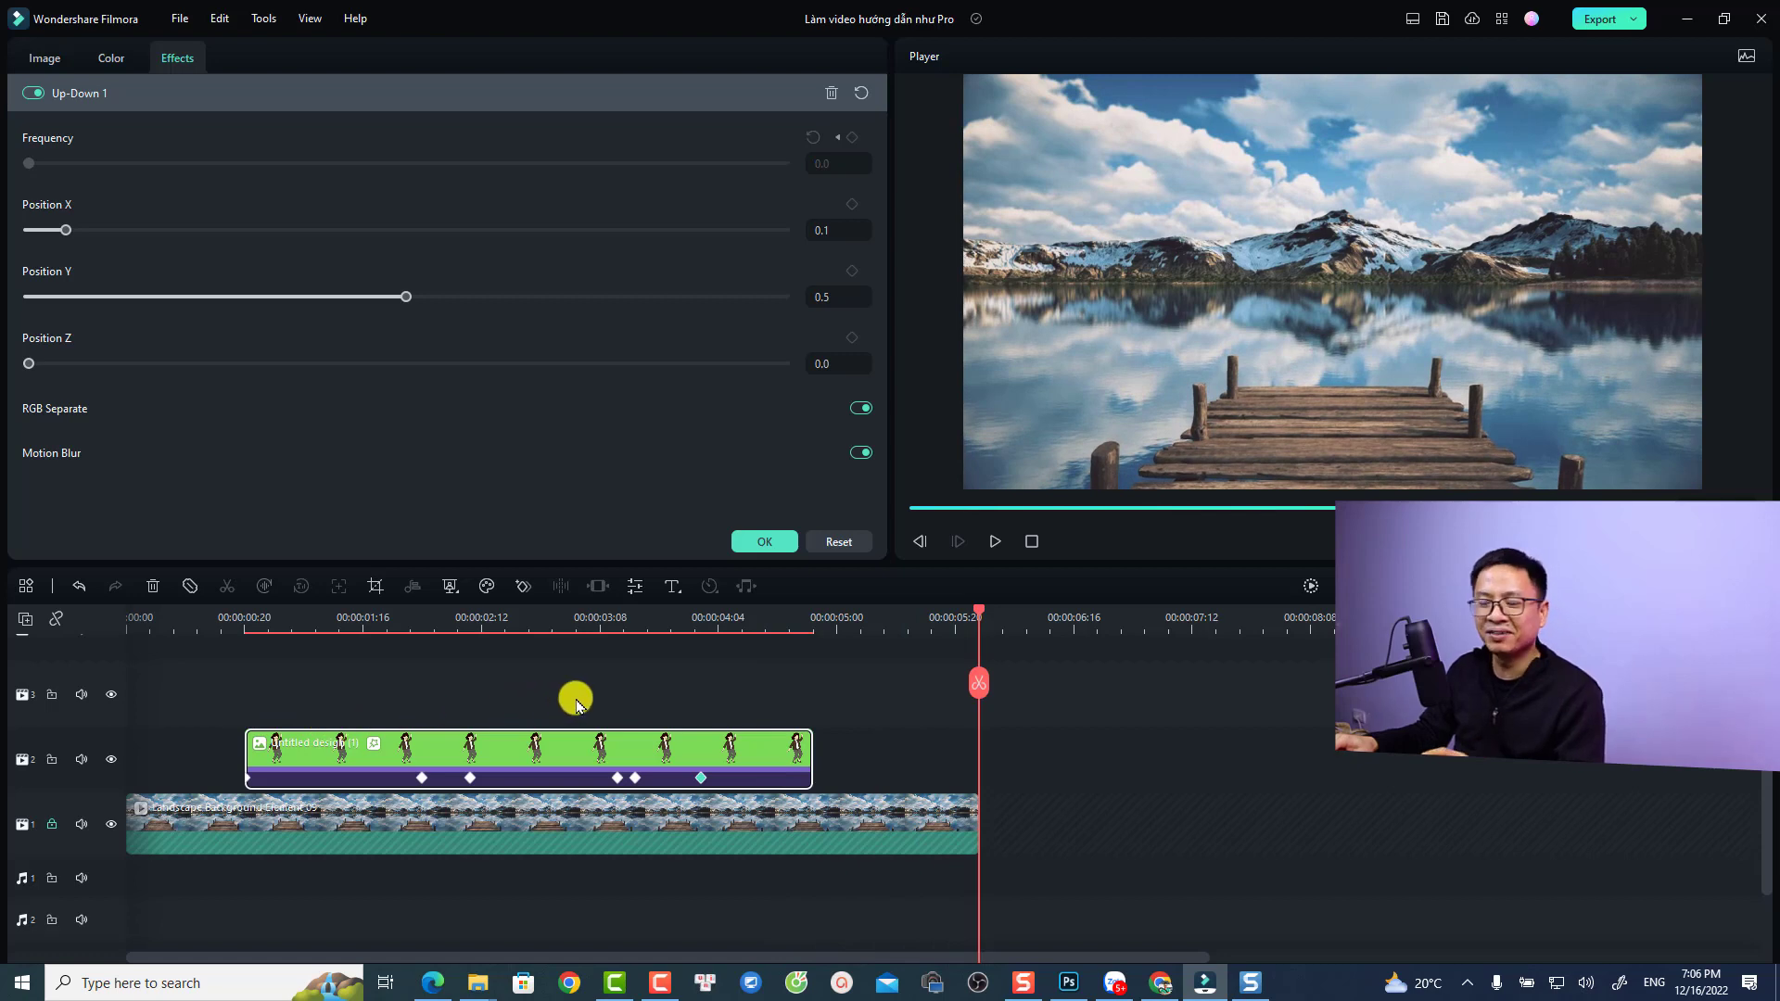
pyautogui.press('space')
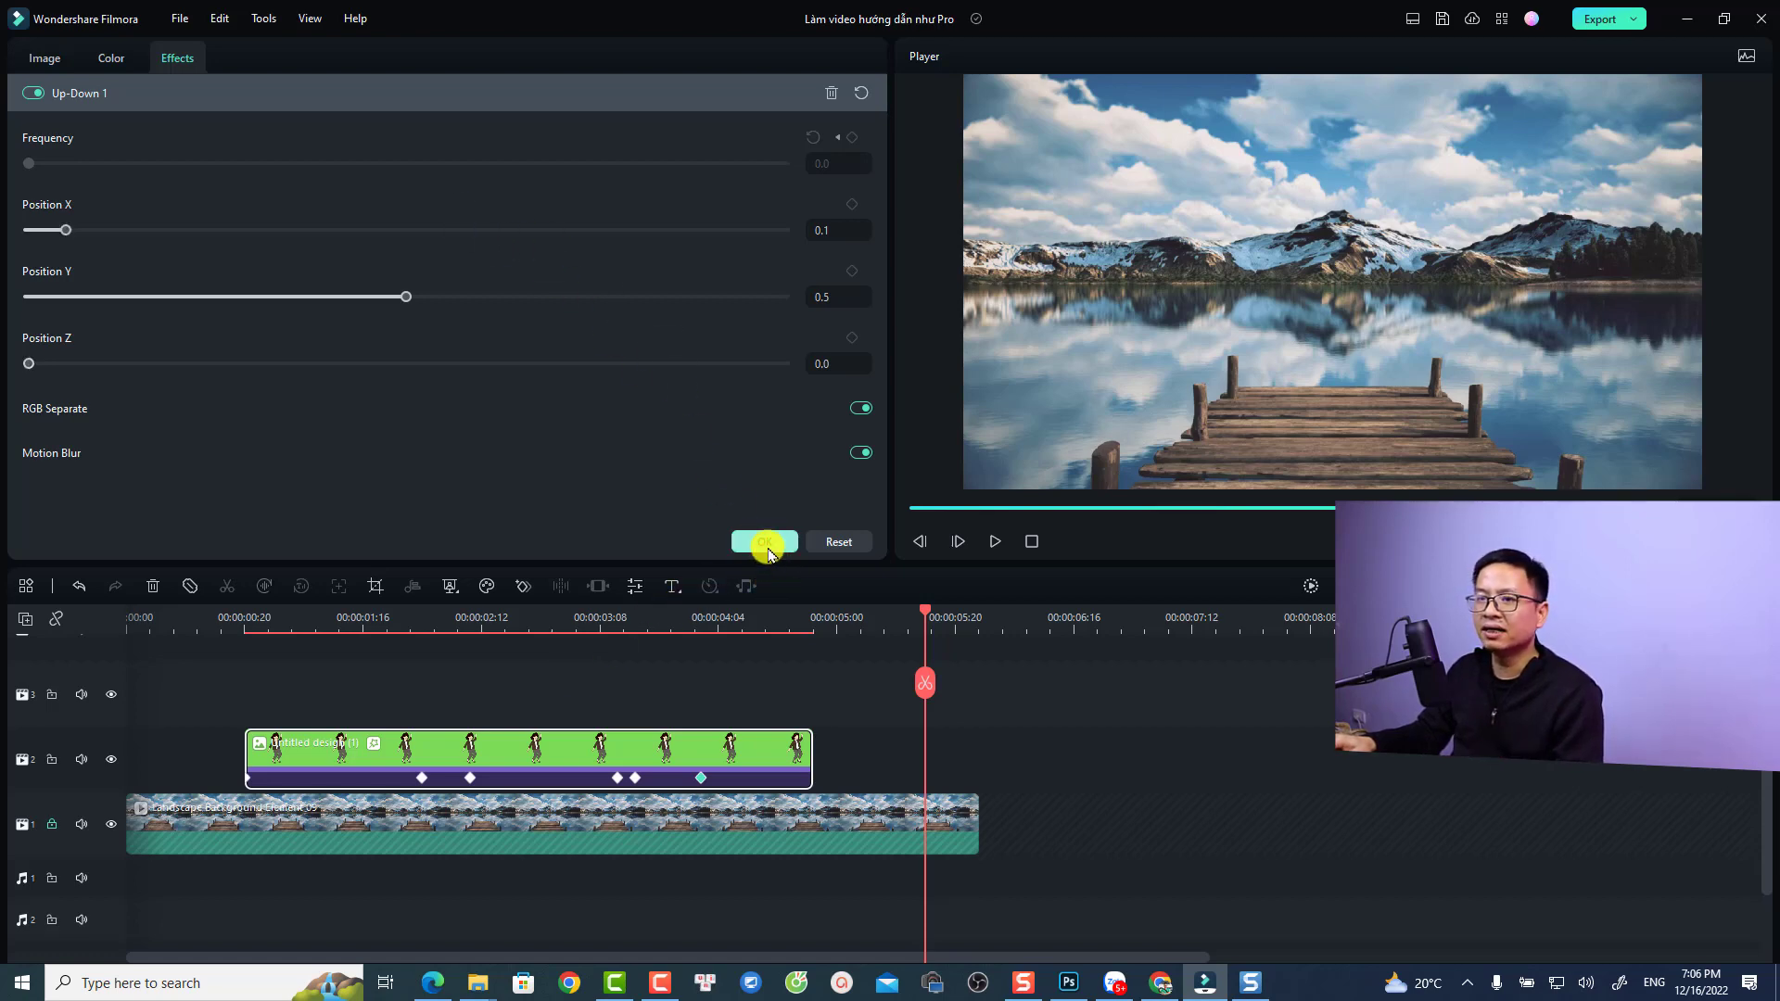
pyautogui.click(764, 544)
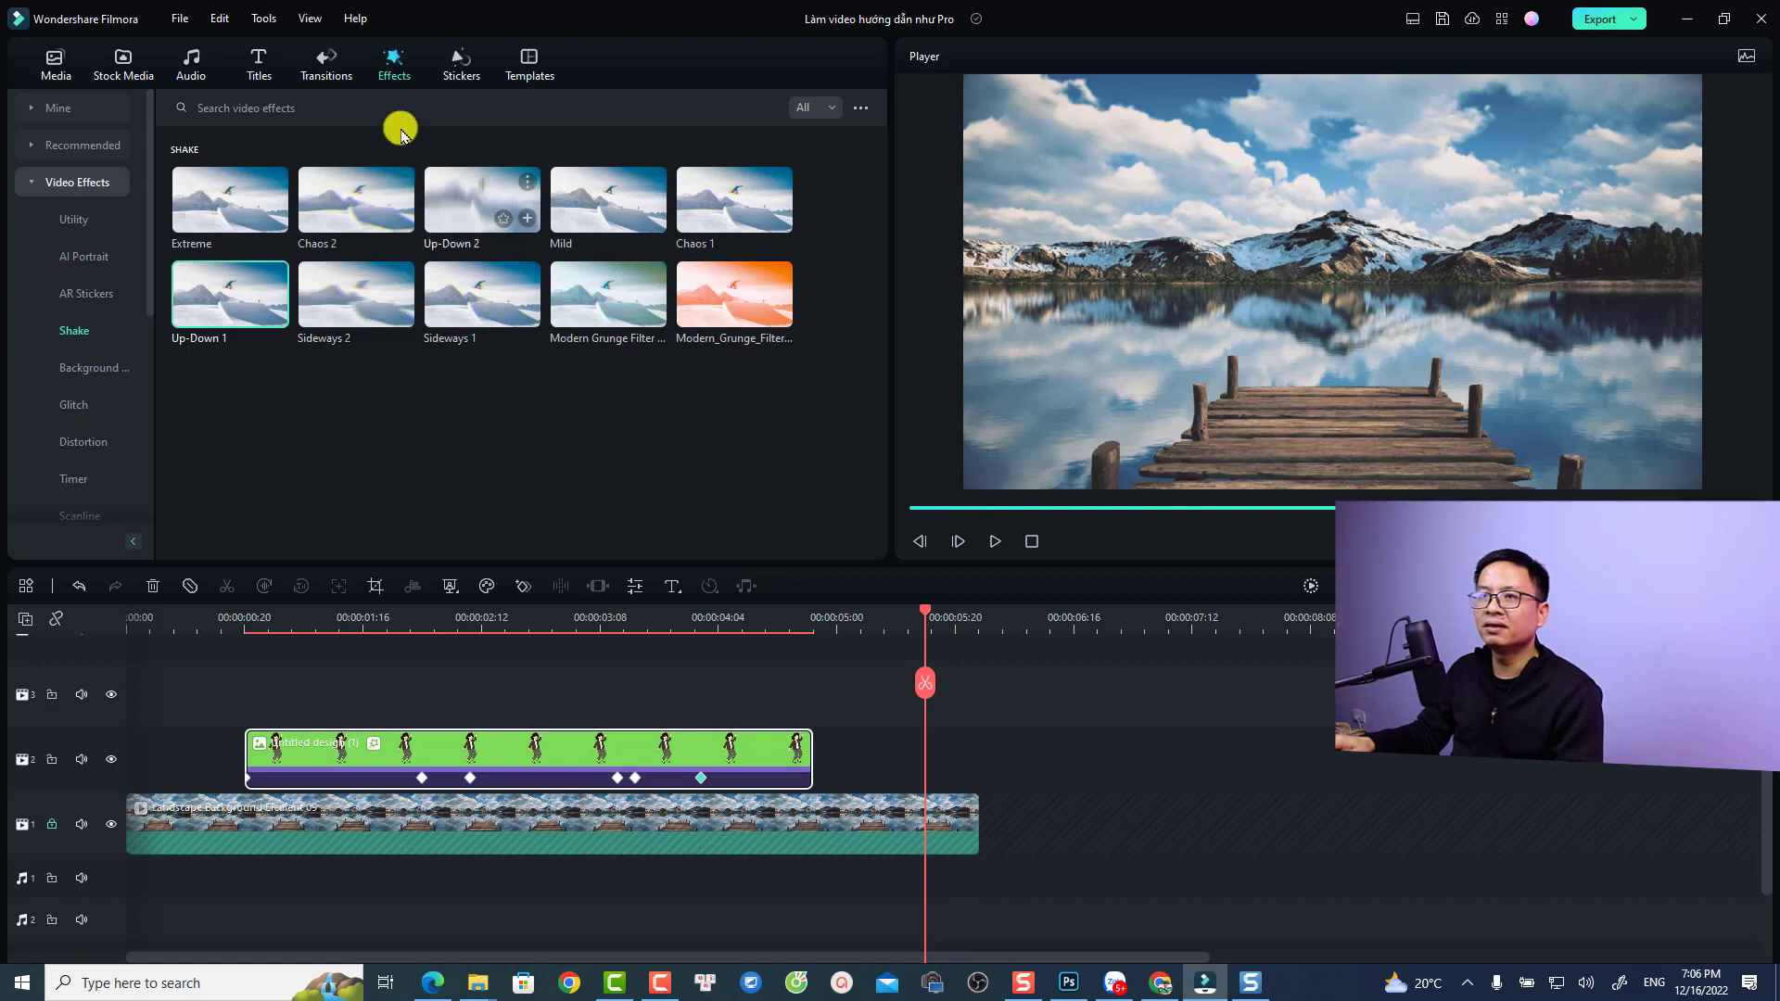
# Look over the AR Stickers effects, and review the character clip's effect, transform and Chroma Key settings at about 2.7 seconds.
pyautogui.click(81, 293)
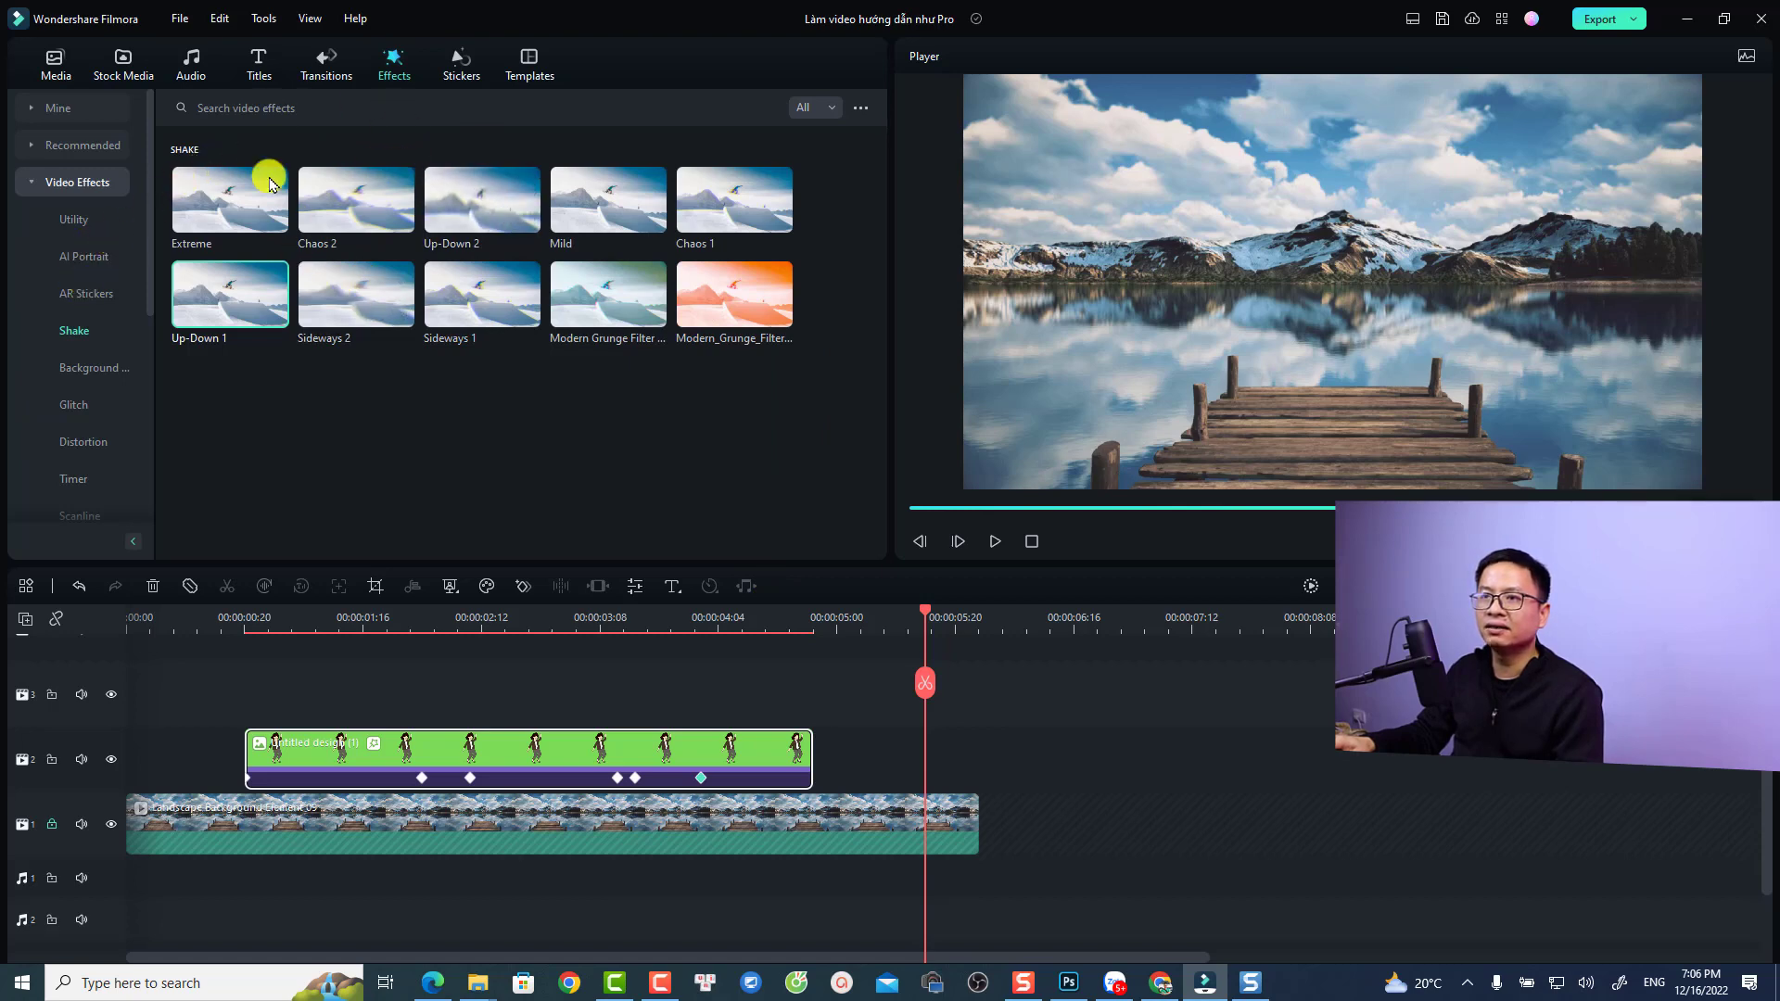
pyautogui.click(513, 623)
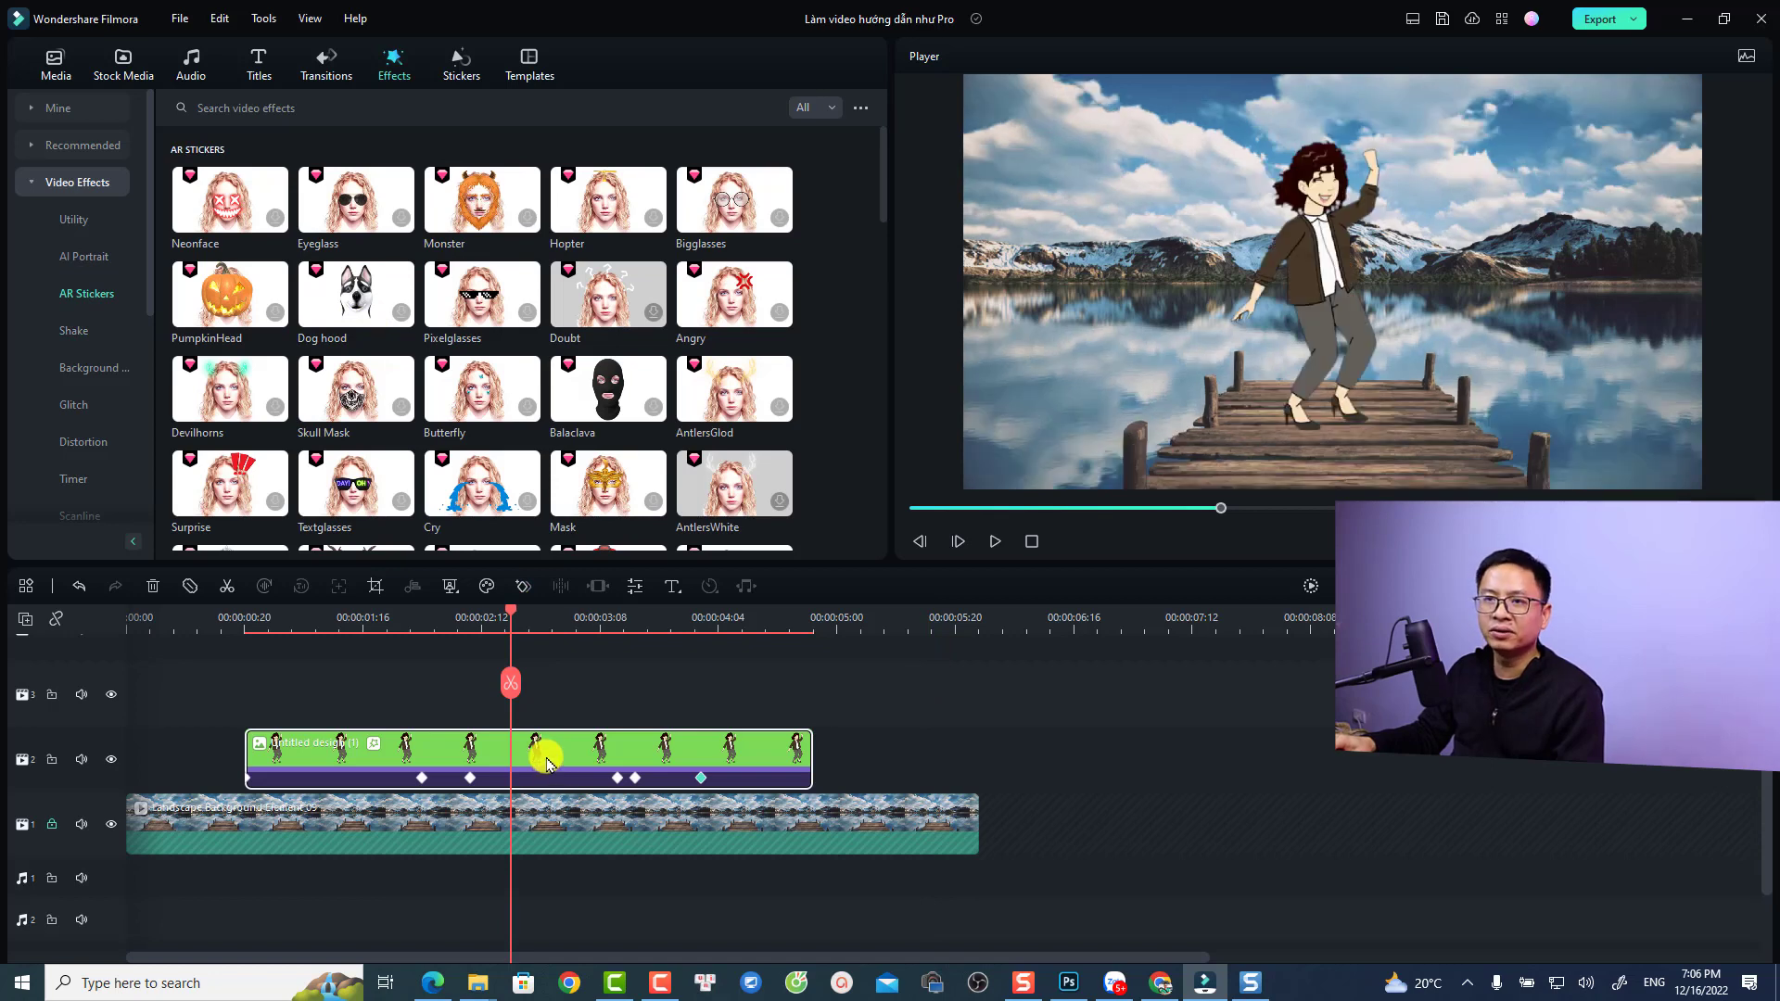
pyautogui.doubleClick(542, 760)
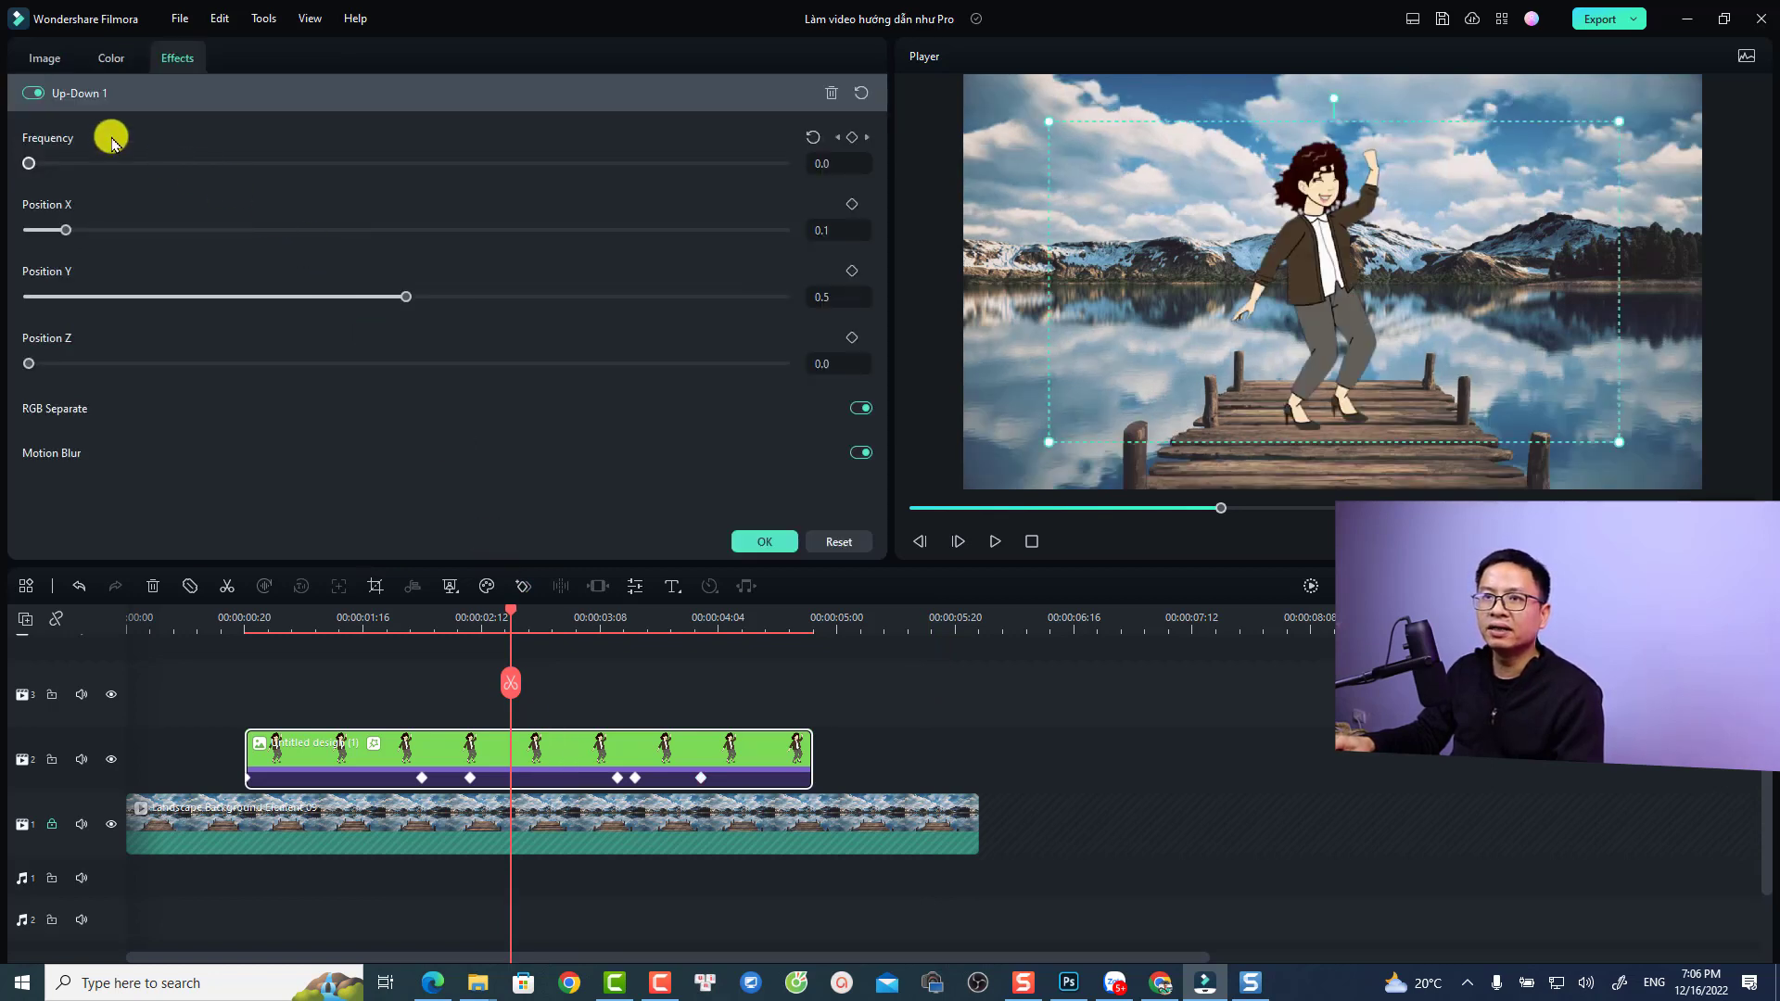
pyautogui.click(37, 57)
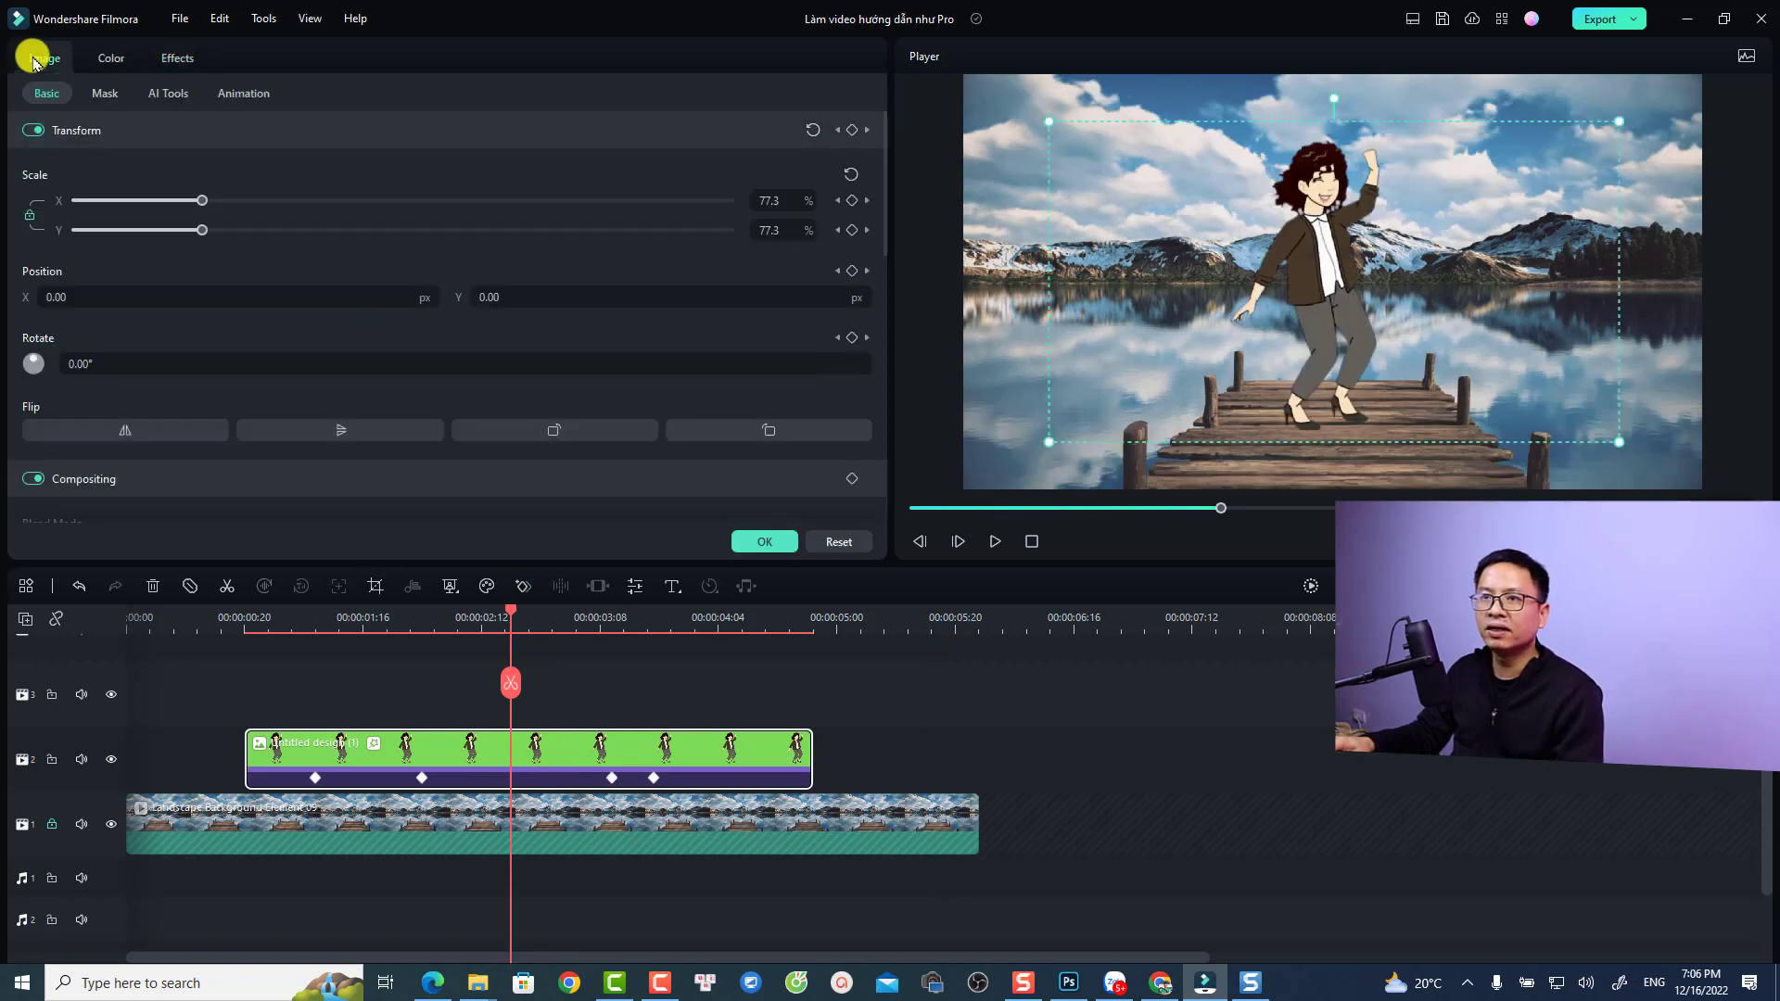
pyautogui.click(167, 93)
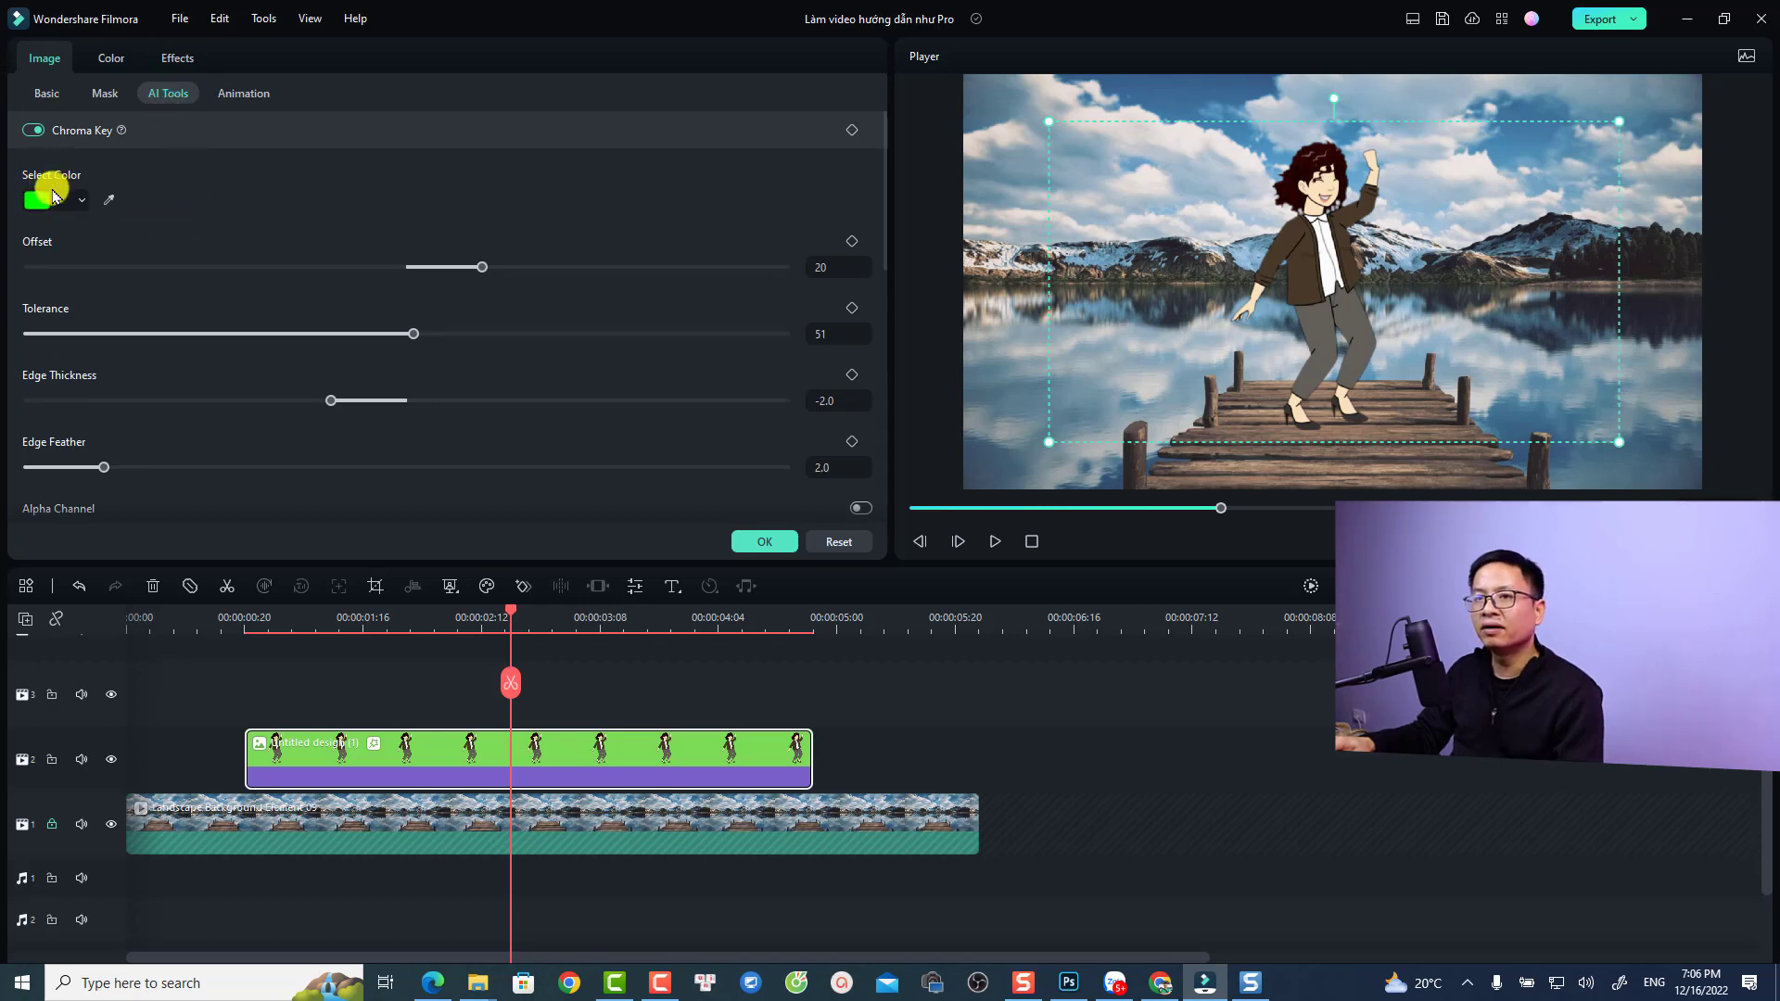